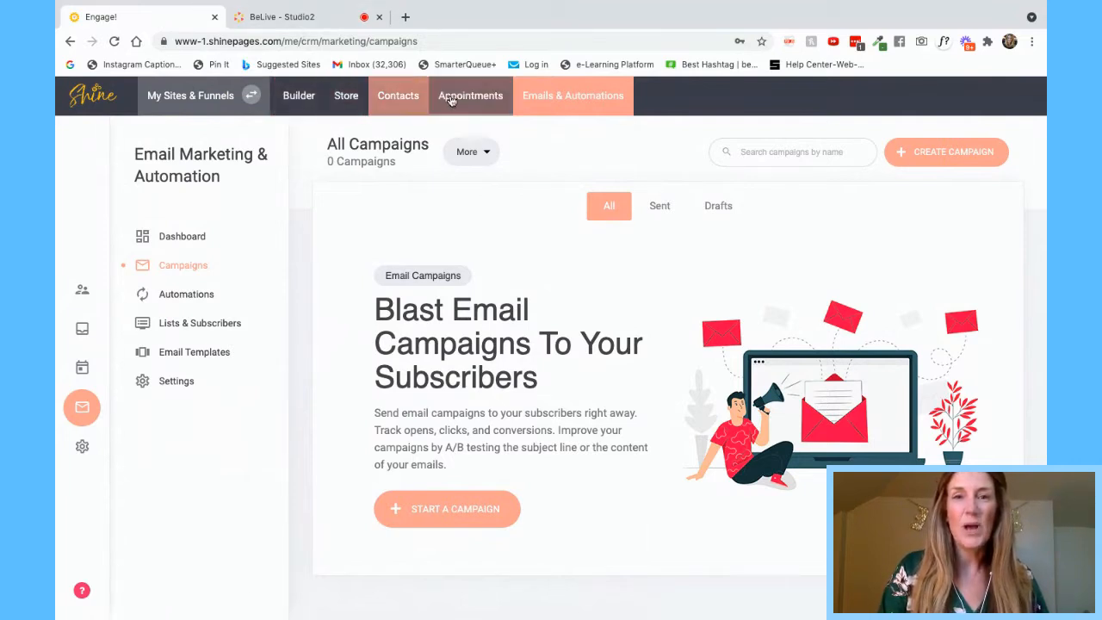
click(607, 97)
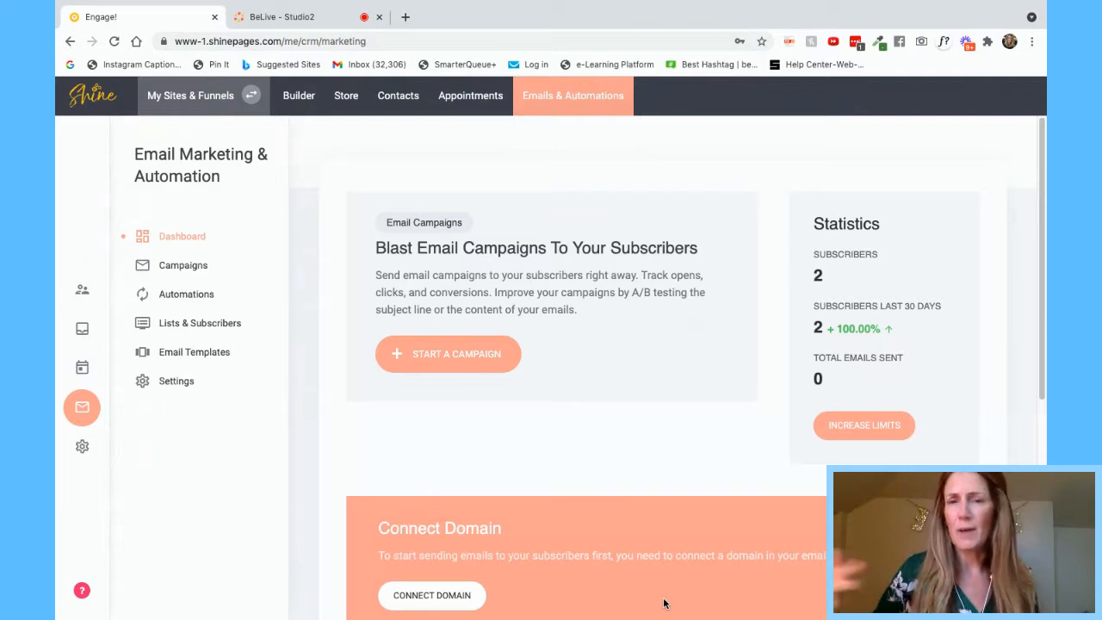
click(415, 605)
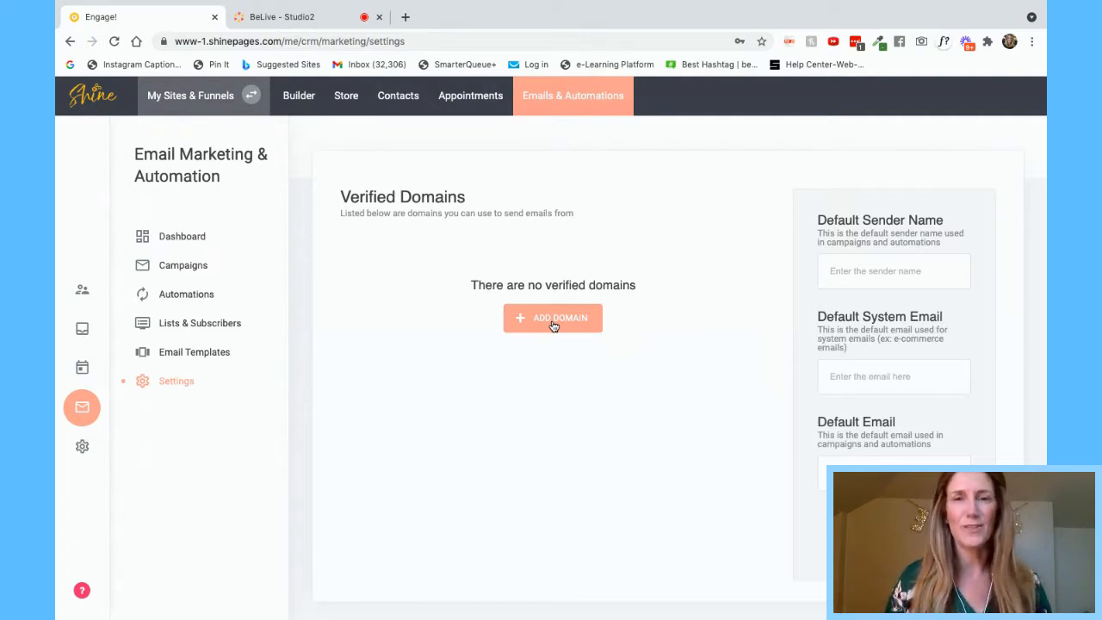
click(181, 236)
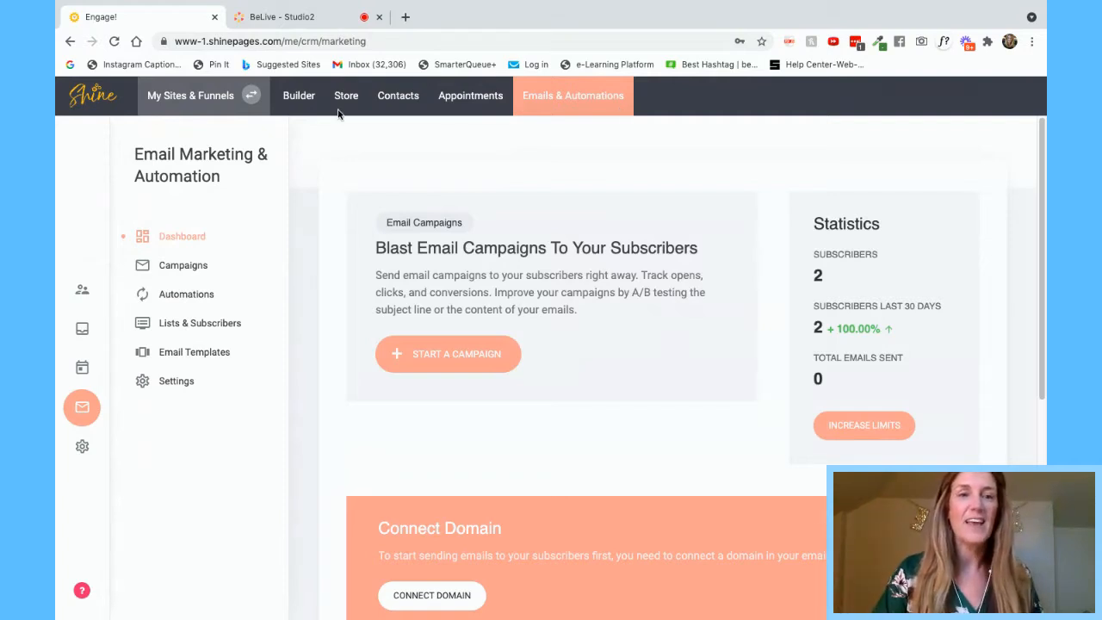
click(184, 265)
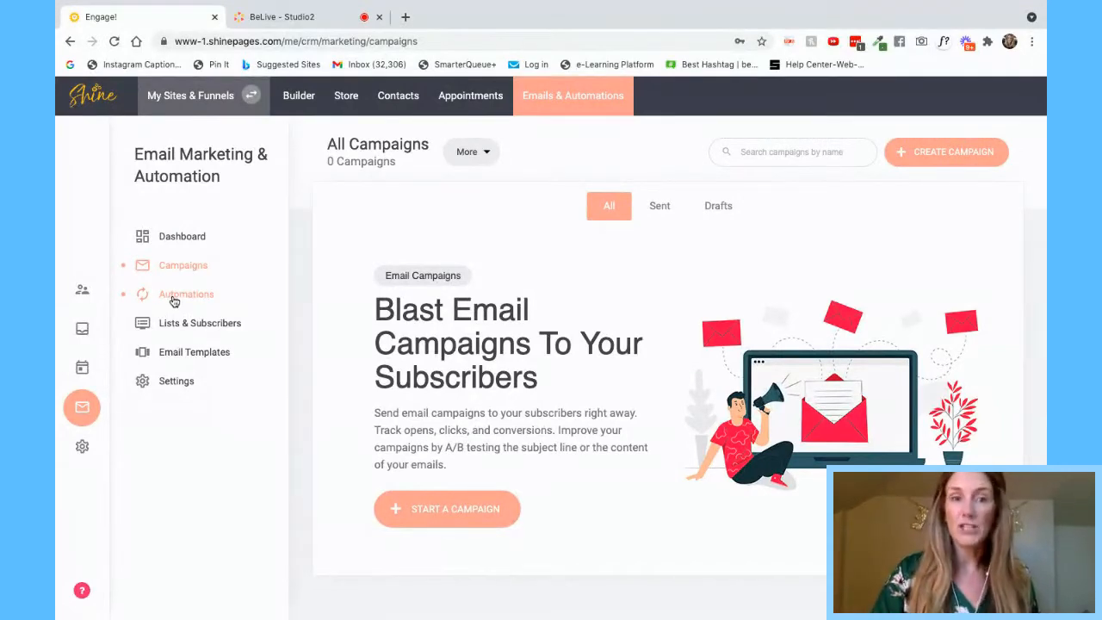
- Tour Automations and the Lists, Segments and All Subscribers tabs, ending on Email Templates
click(174, 296)
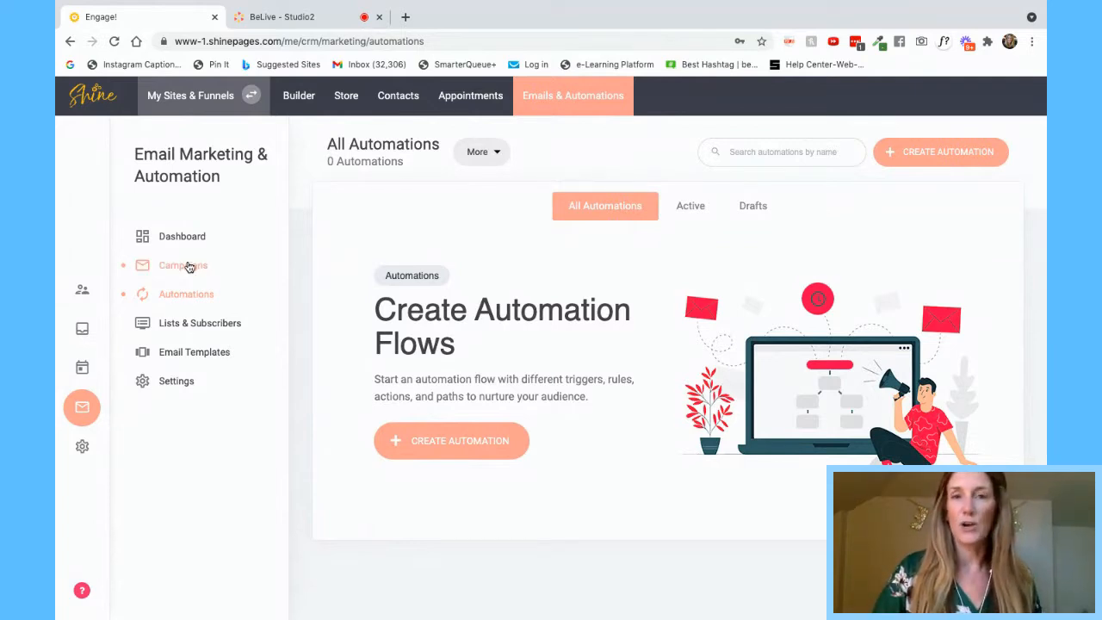
click(187, 331)
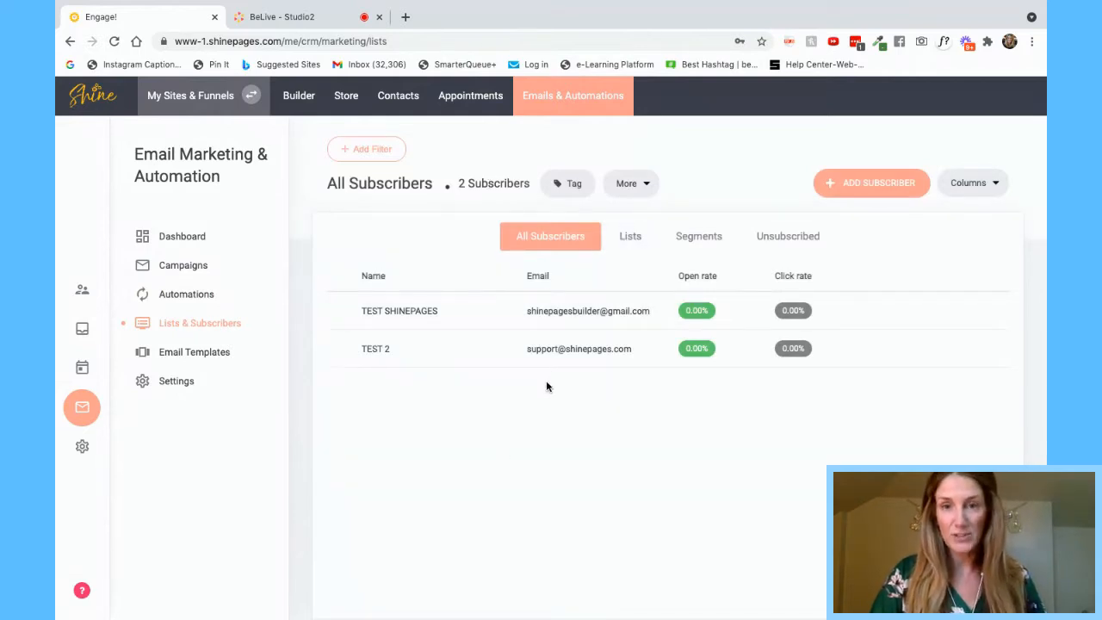
click(640, 241)
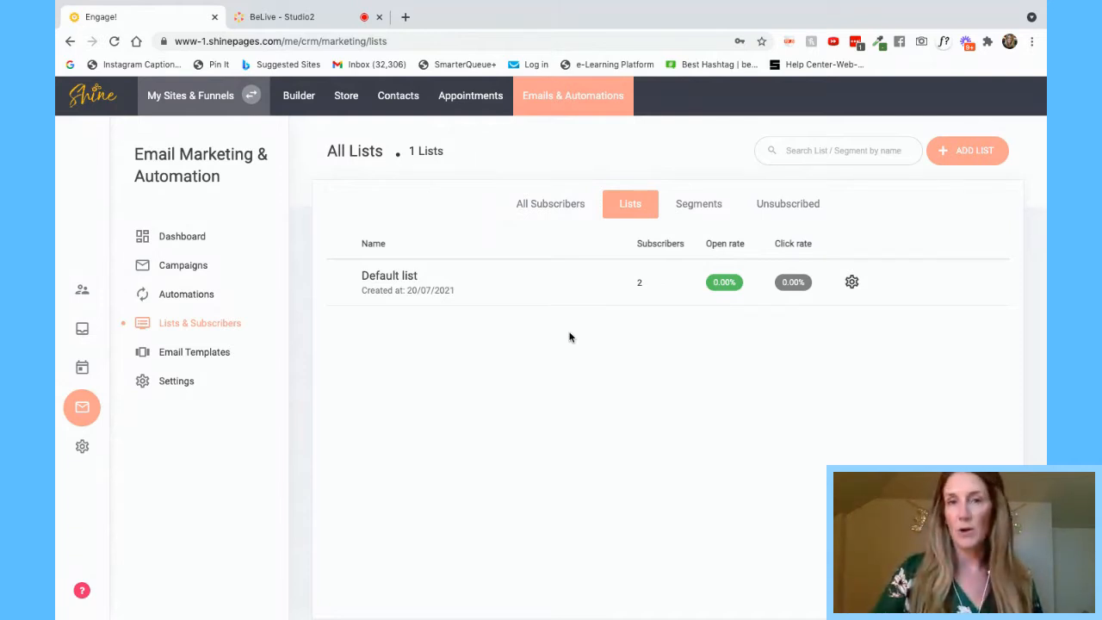
click(699, 205)
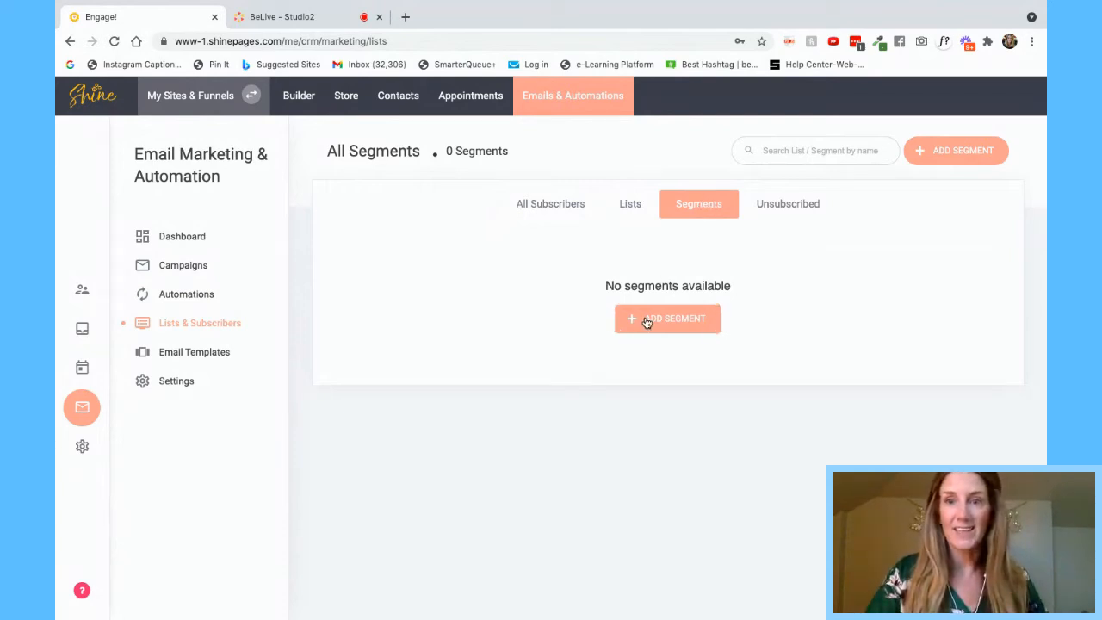
click(521, 202)
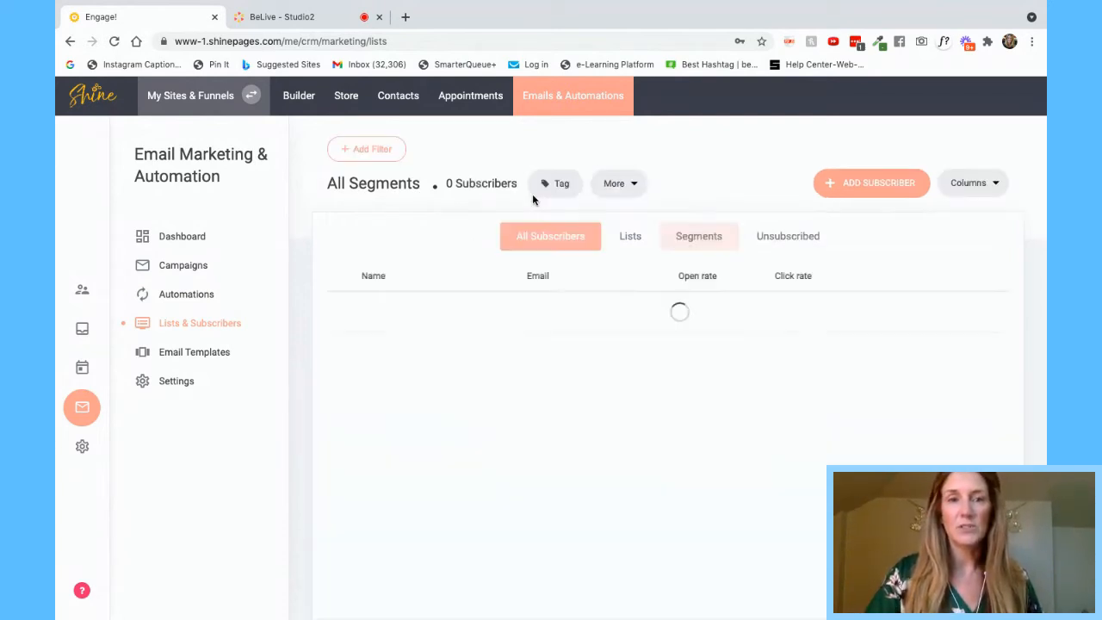
click(192, 352)
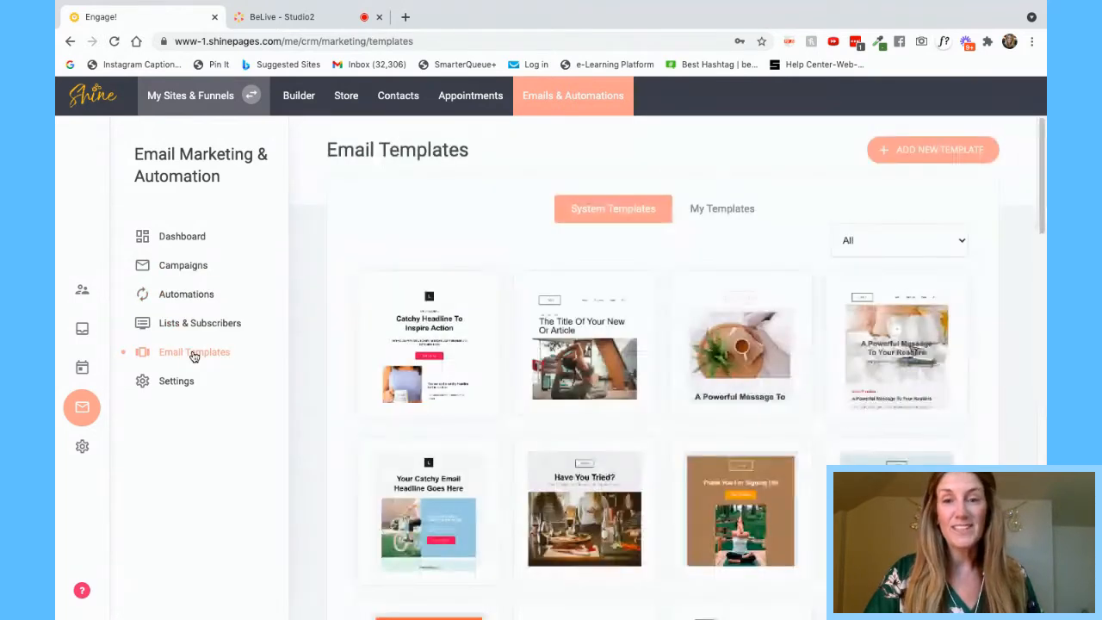
- Scroll through the system email templates, then return to the empty Campaigns list
scroll(513, 453, down, 2)
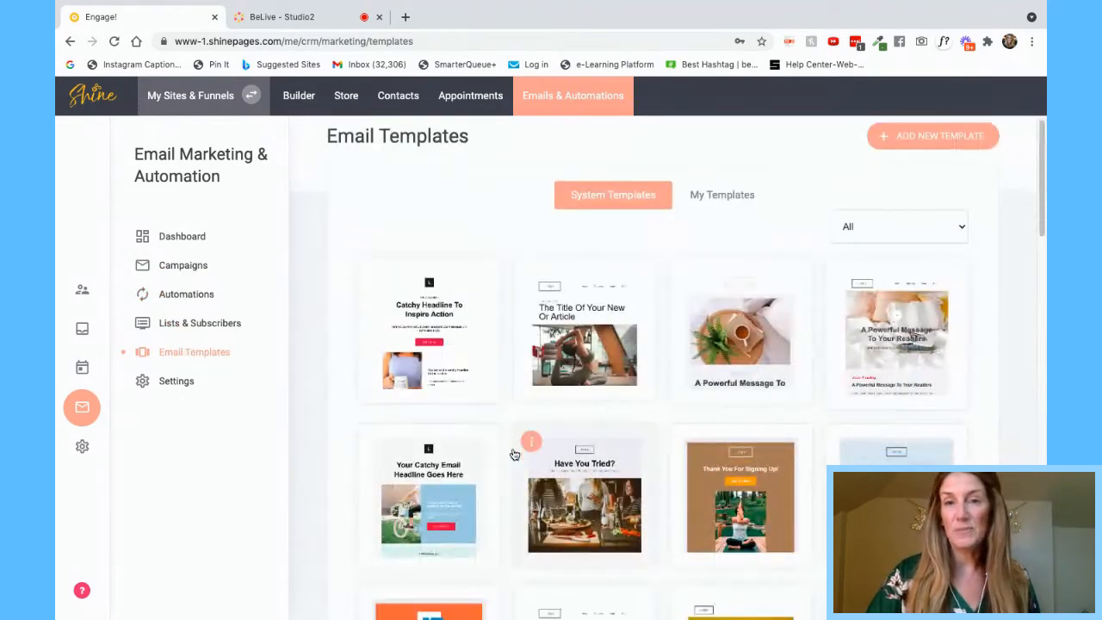
scroll(513, 453, down, 4)
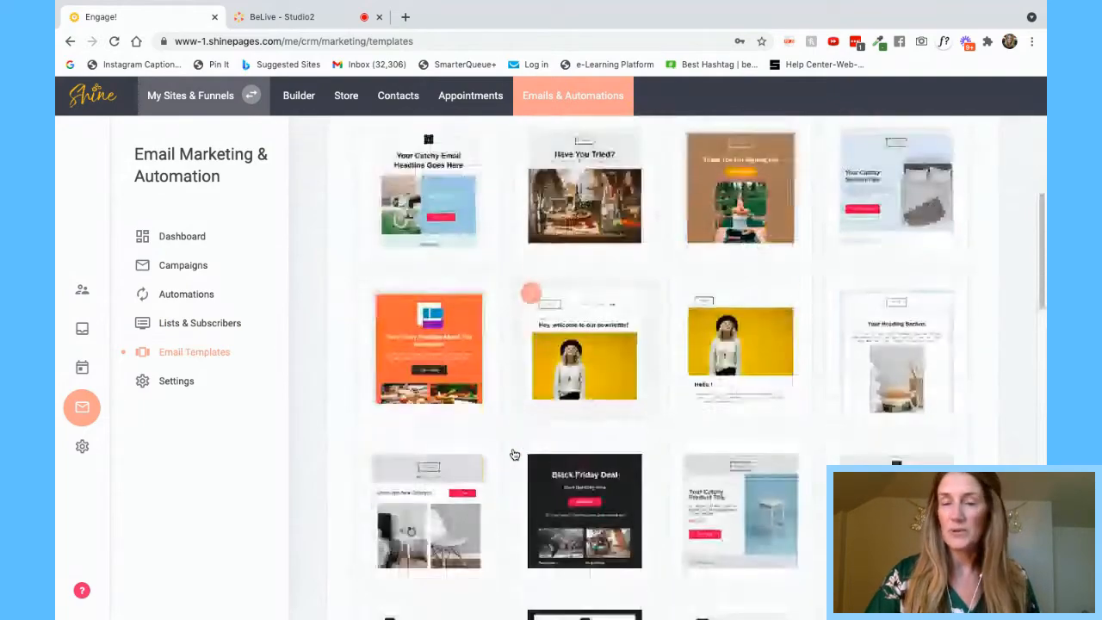
scroll(514, 453, down, 8)
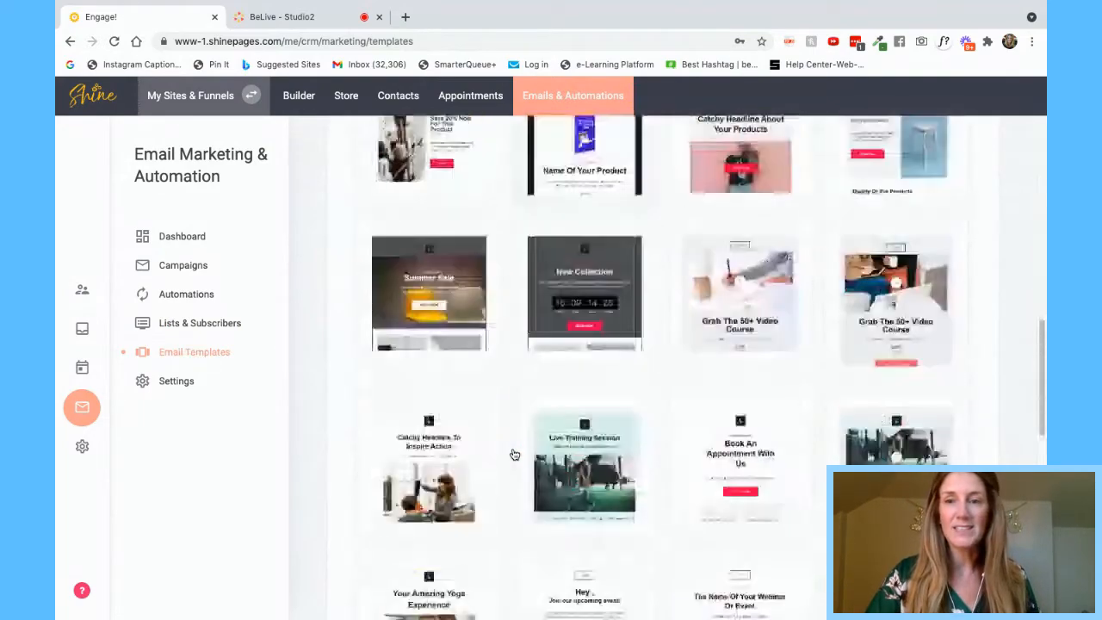
scroll(513, 453, down, 6)
scroll(513, 453, up, 5)
scroll(513, 453, up, 5)
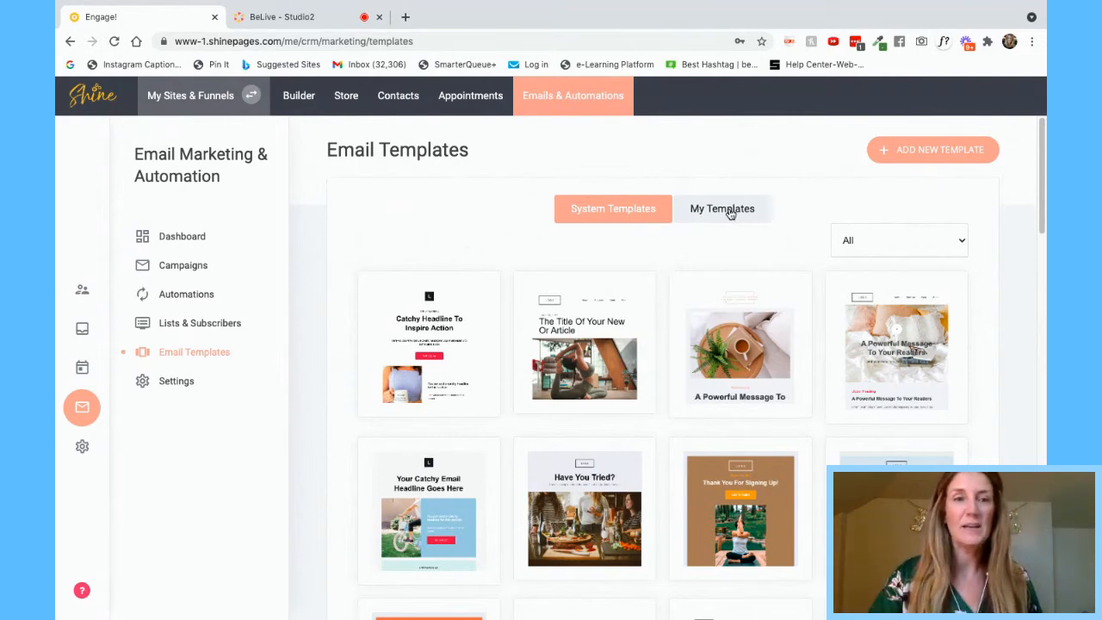
click(182, 275)
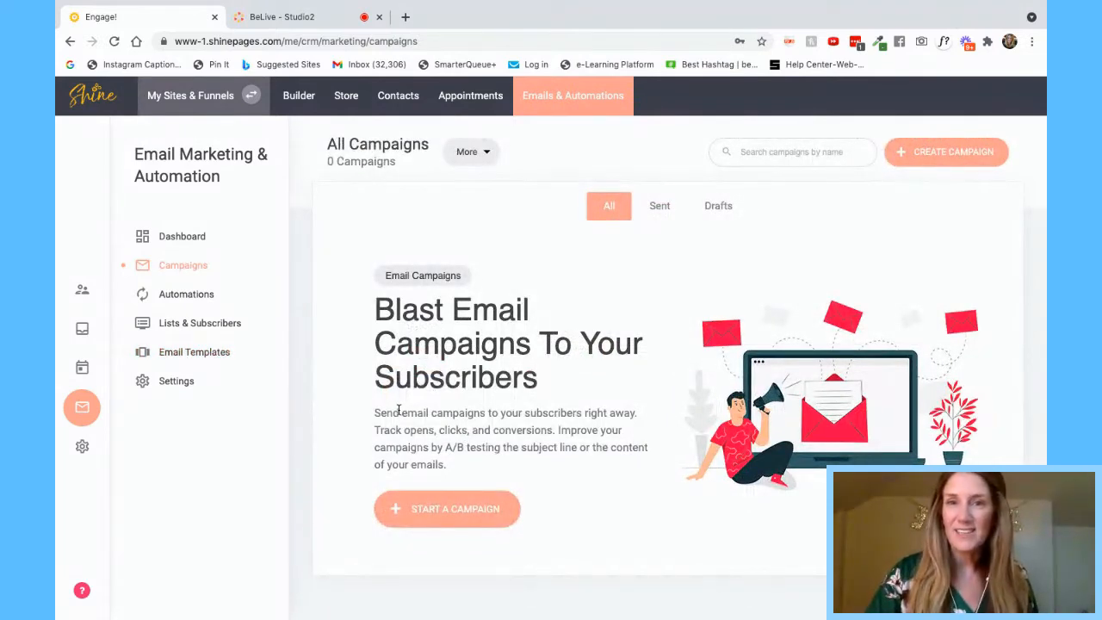
- Start a new email campaign named 'Test Campaign'
click(447, 512)
click(604, 347)
text(Free Discovery Calltes)
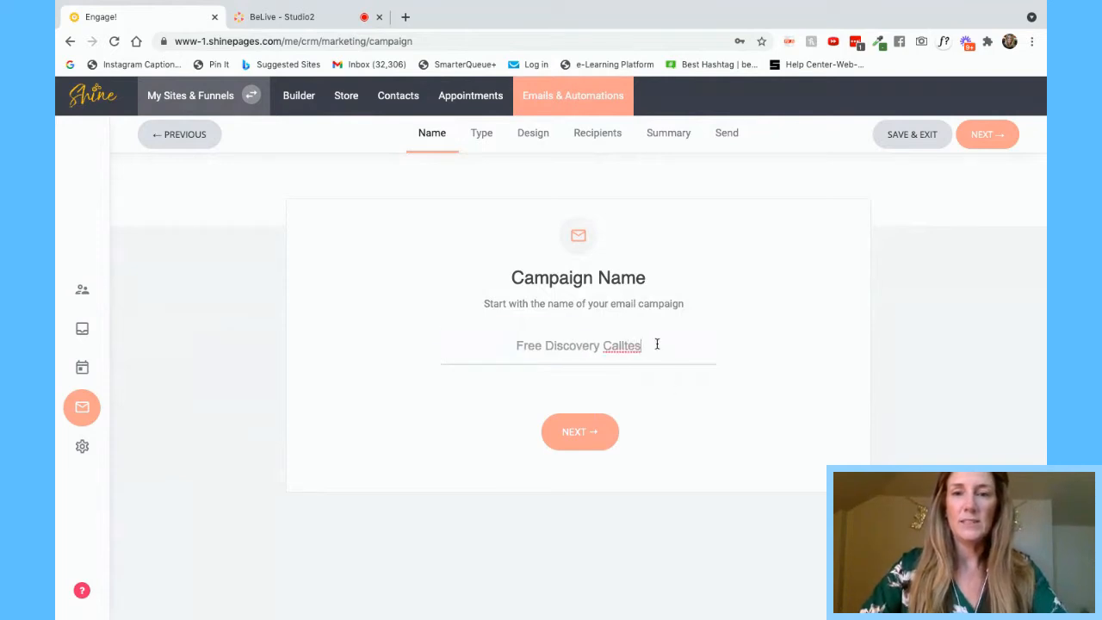
drag(656, 344, 470, 342)
text(Test Campaign)
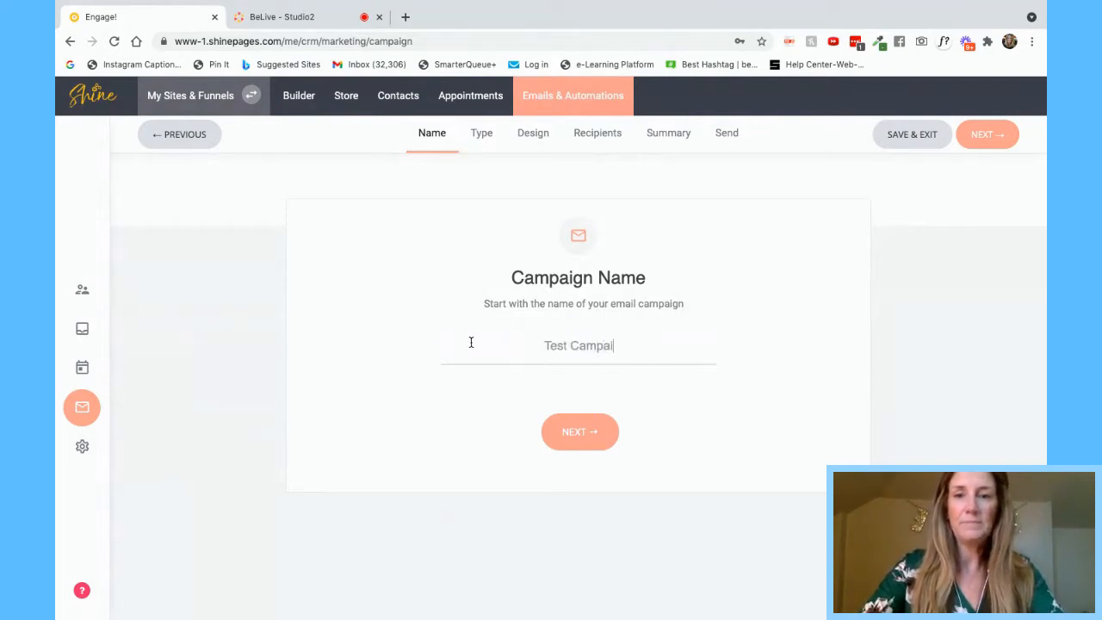
click(578, 433)
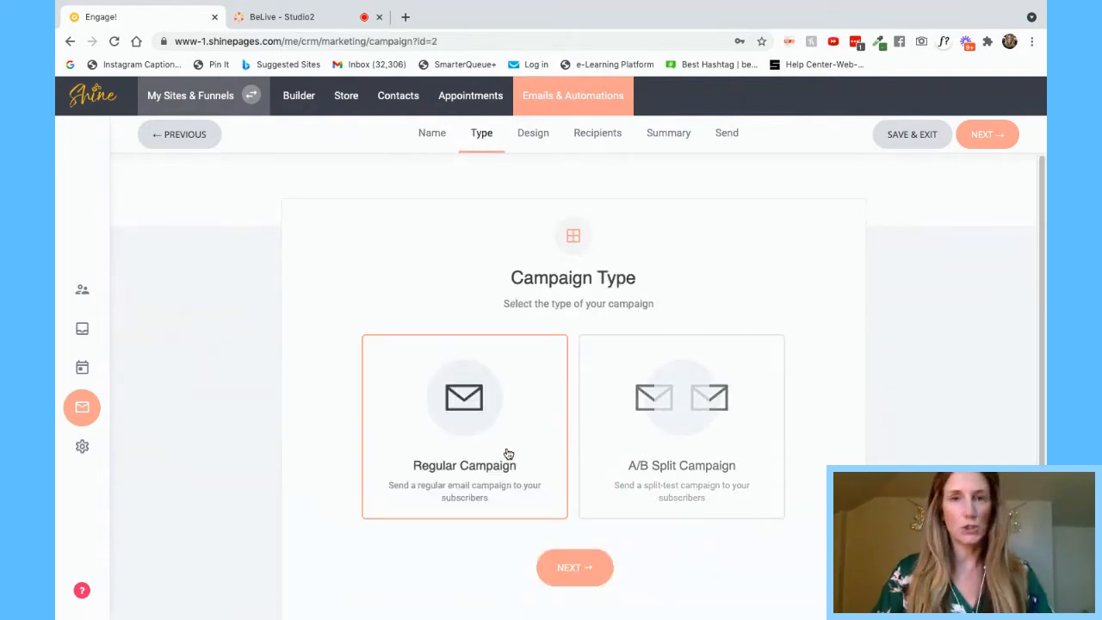
- Try the A/B split content and subject options, then settle on Regular Campaign and proceed
click(709, 416)
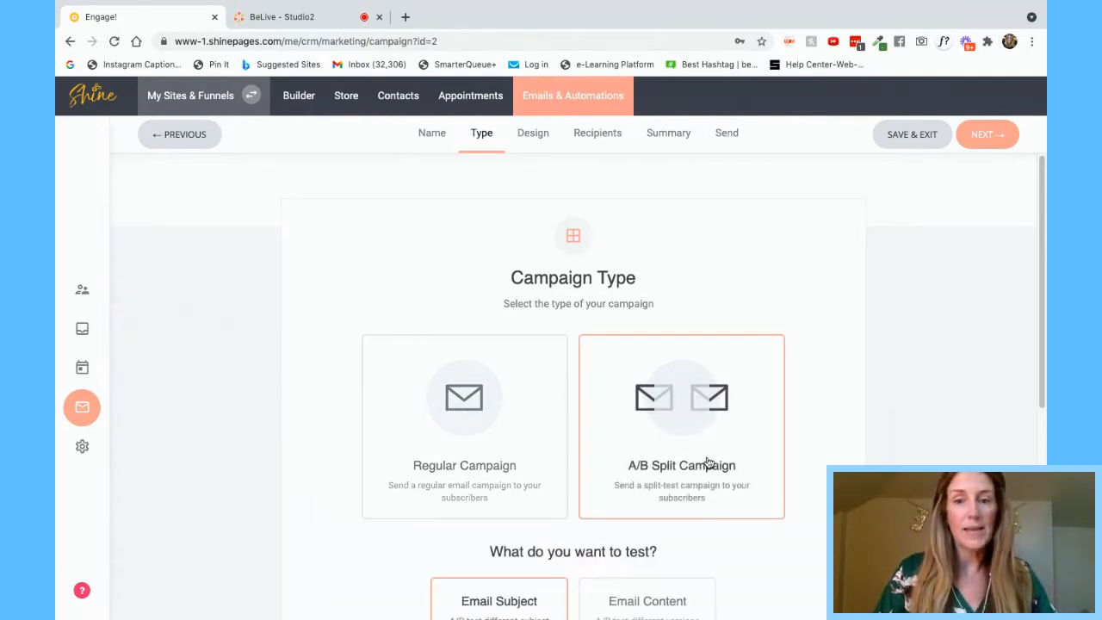
scroll(709, 462, down, 2)
scroll(709, 461, down, 1)
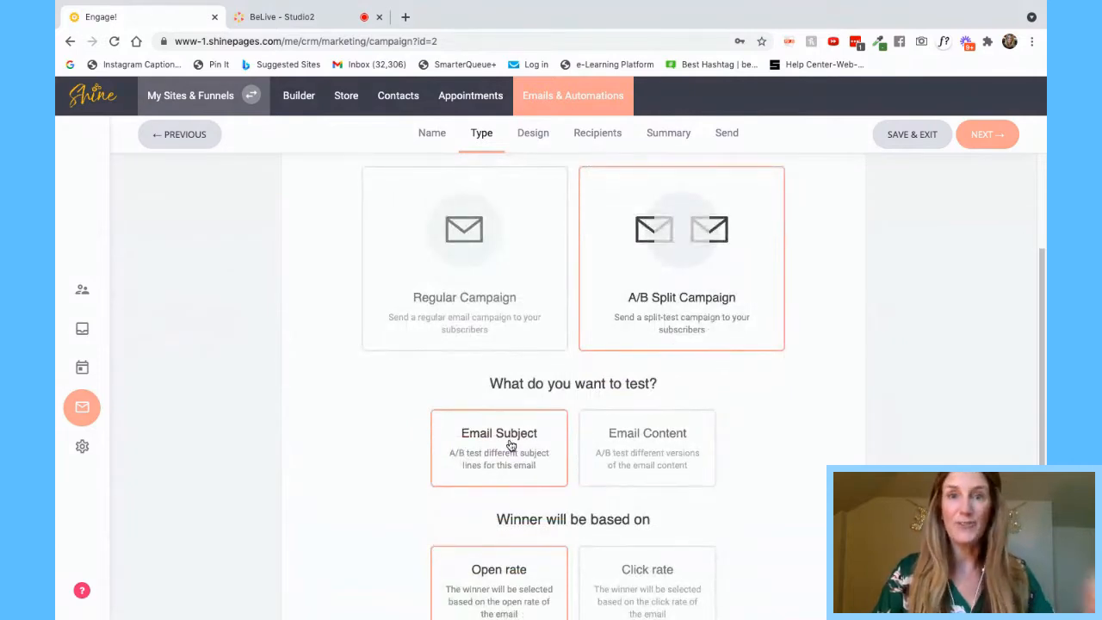
click(653, 451)
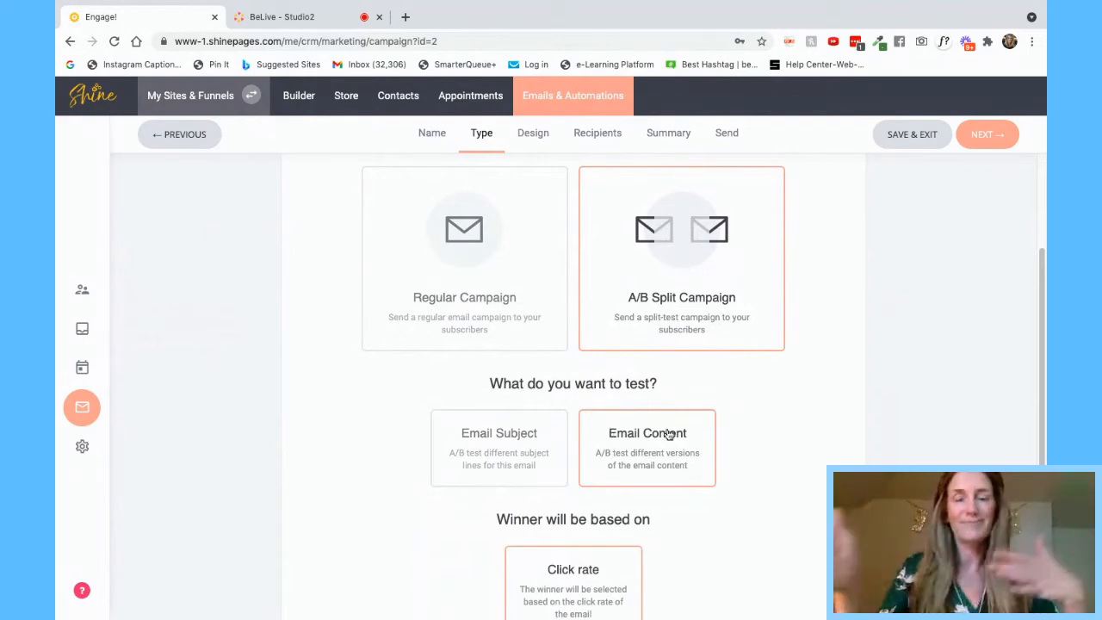
click(486, 437)
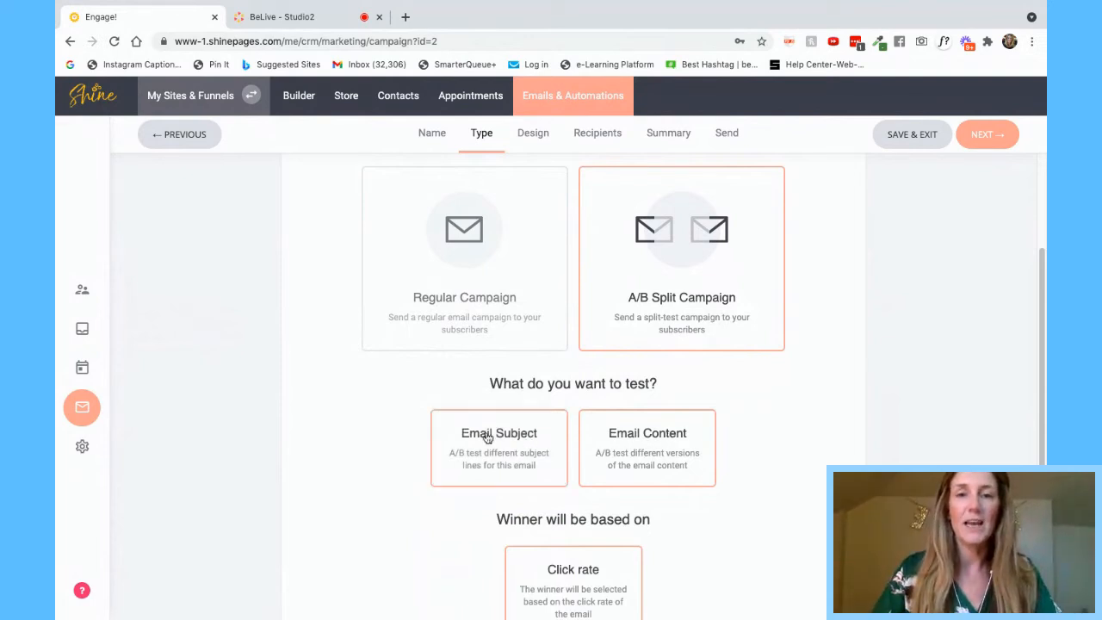
click(486, 297)
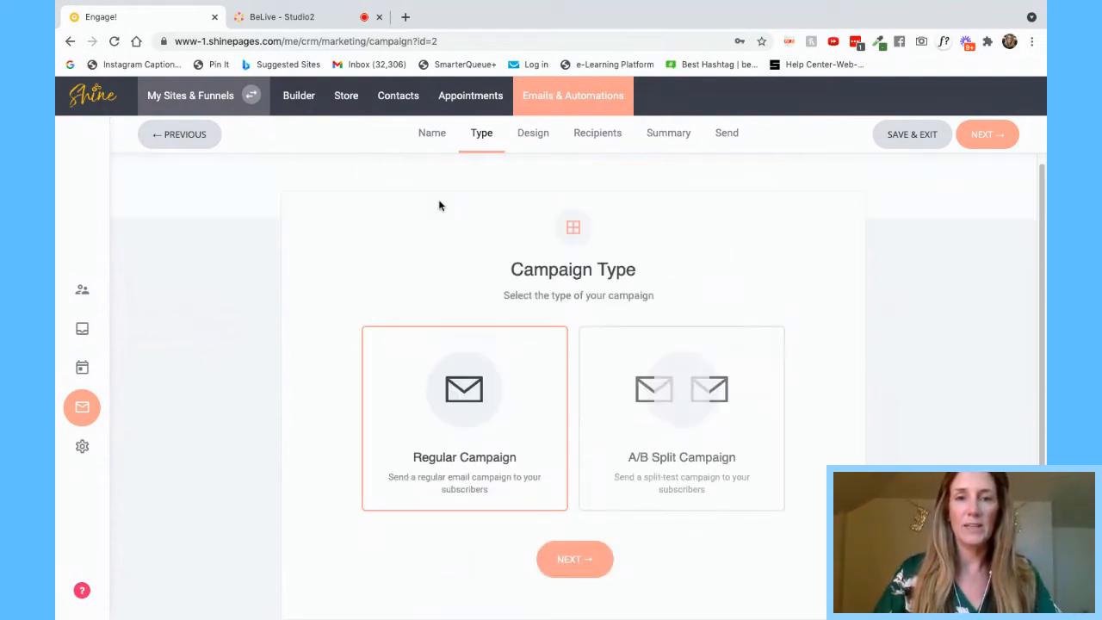
click(585, 566)
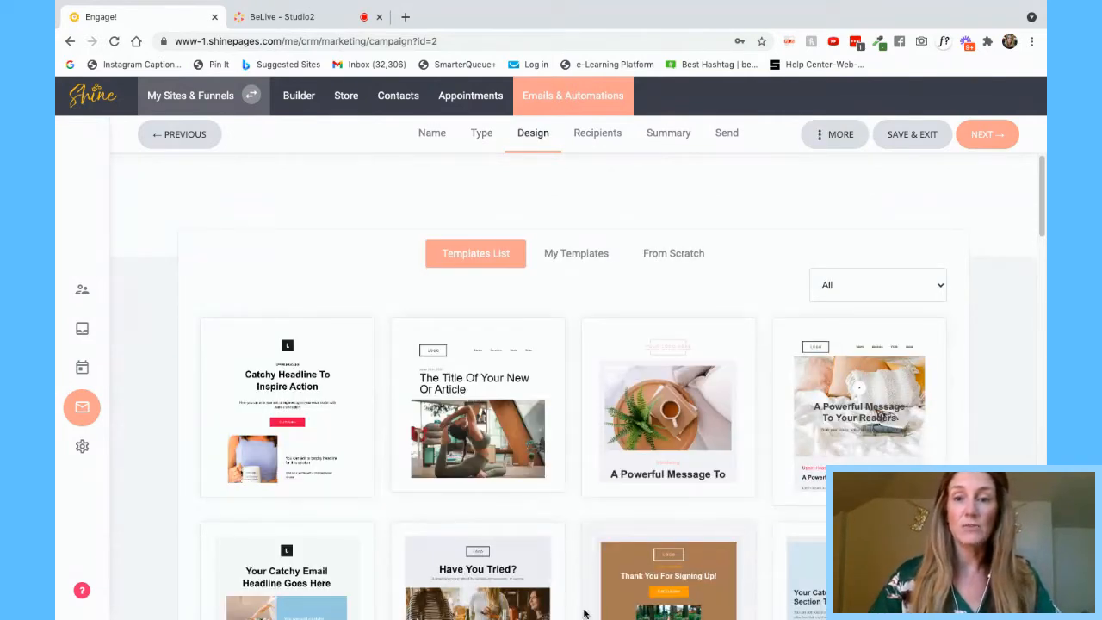
- Browse the Templates List and pick the 'A Powerful Message To' coffee-and-fern template
scroll(523, 517, down, 8)
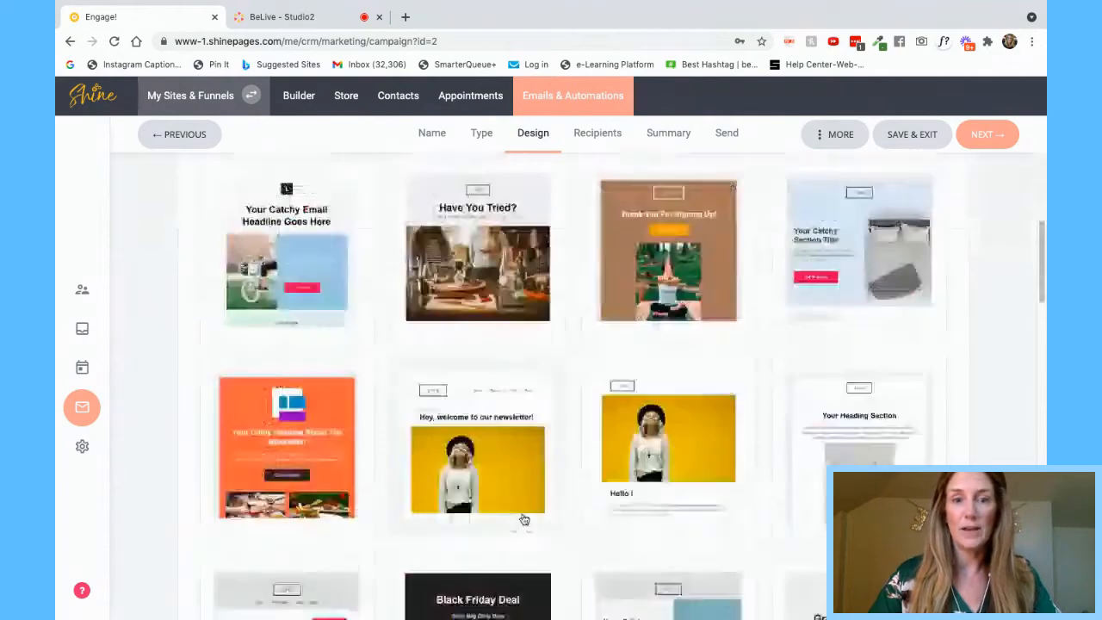
scroll(523, 517, down, 10)
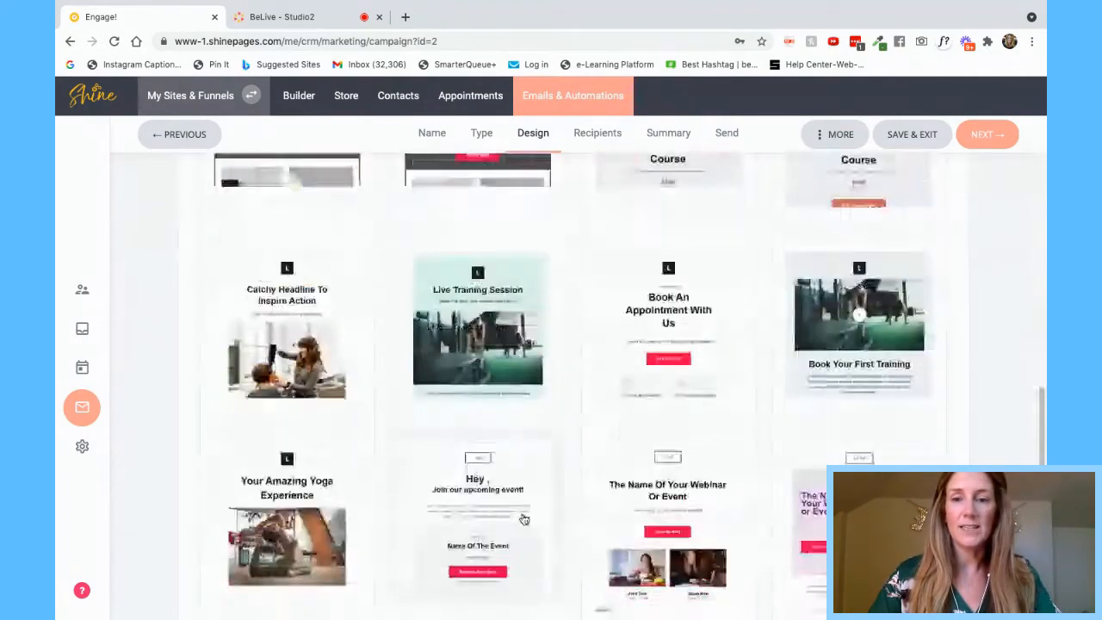
scroll(848, 413, up, 15)
scroll(848, 413, up, 4)
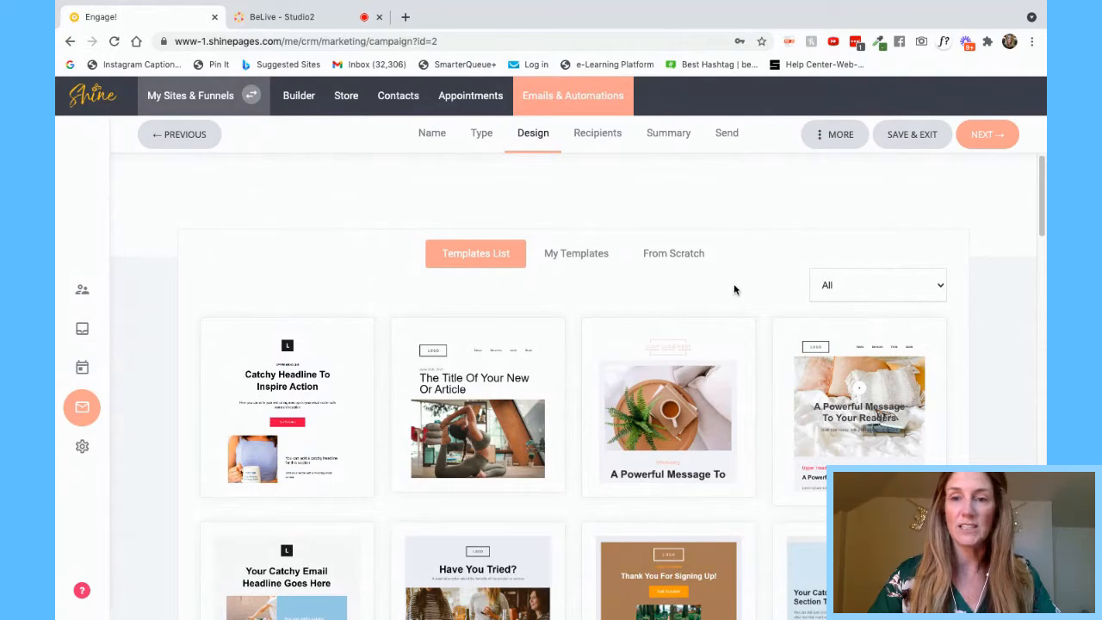
scroll(627, 436, down, 3)
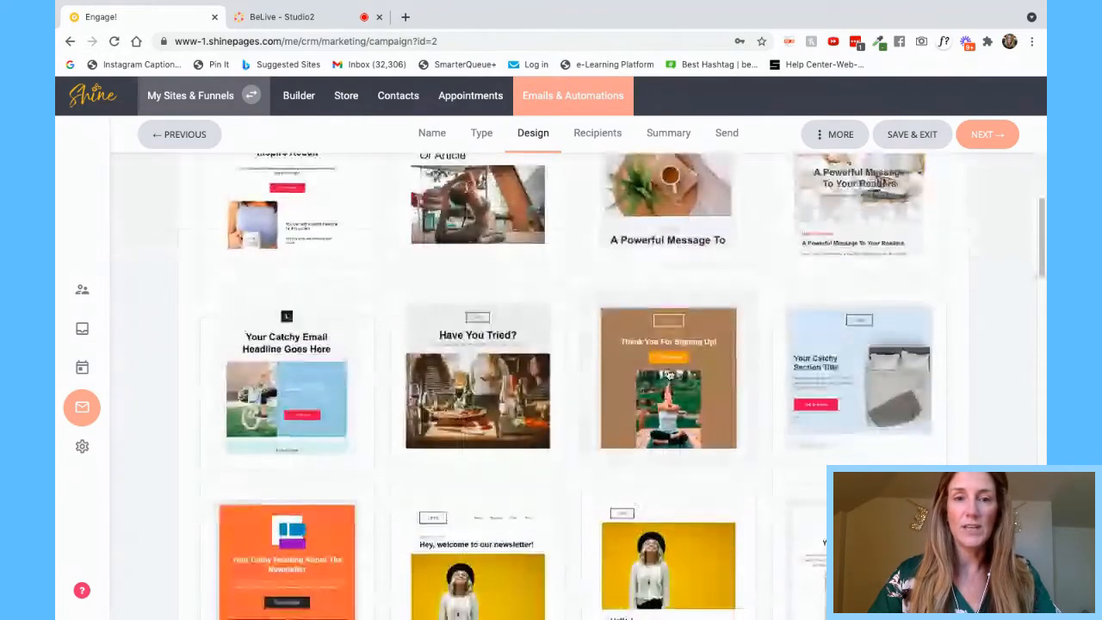
click(699, 183)
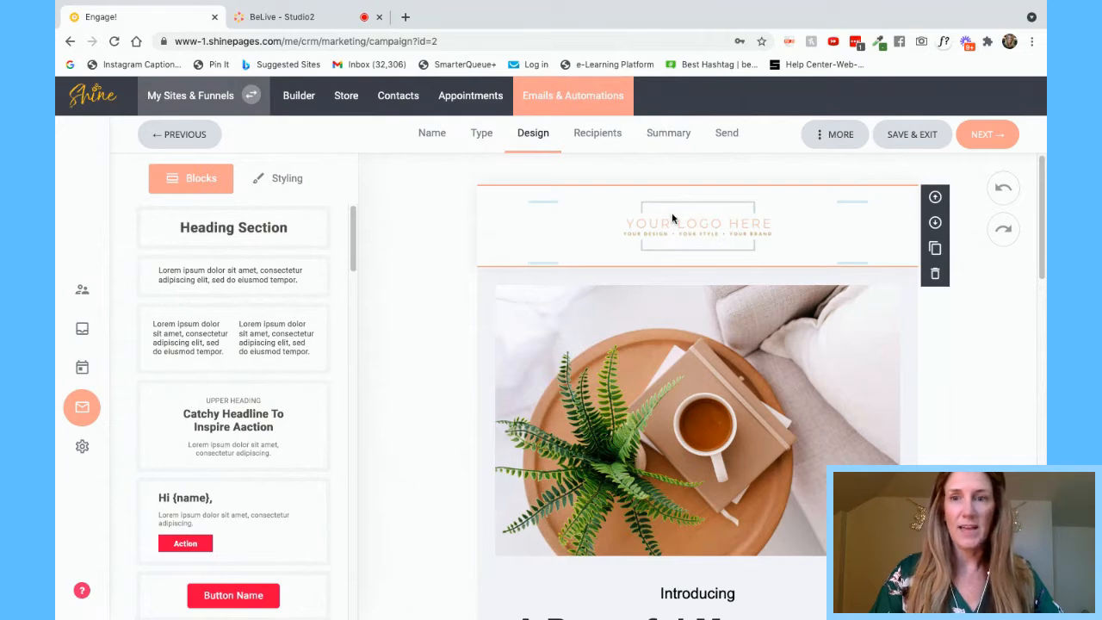
- Select part of the headline and browse the CRM property tags without inserting any
scroll(807, 363, down, 2)
scroll(807, 362, down, 1)
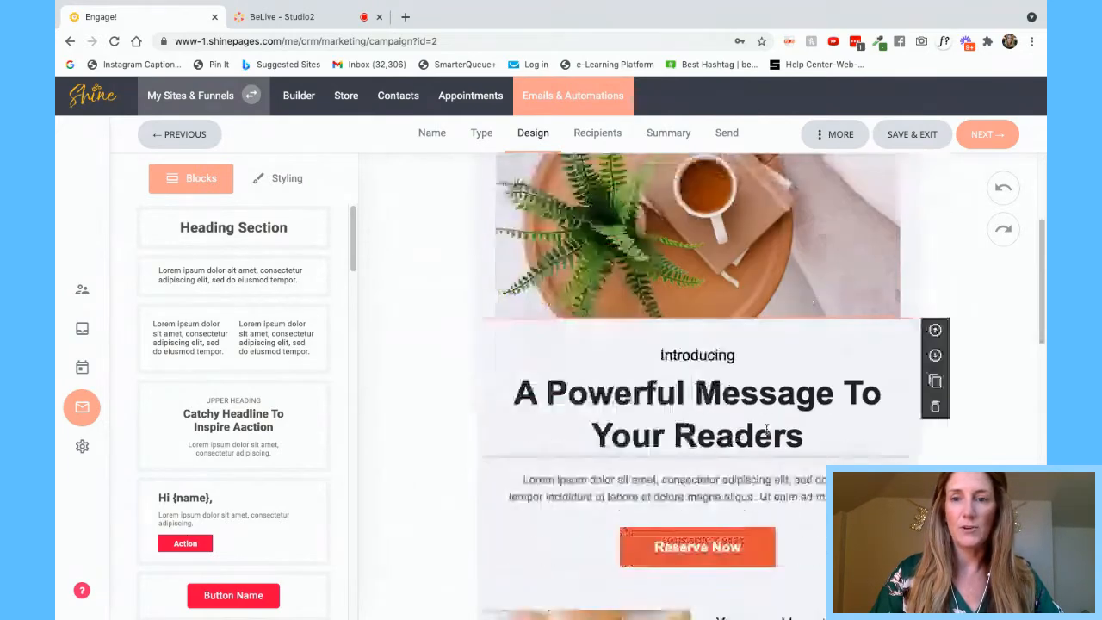
double_click(738, 434)
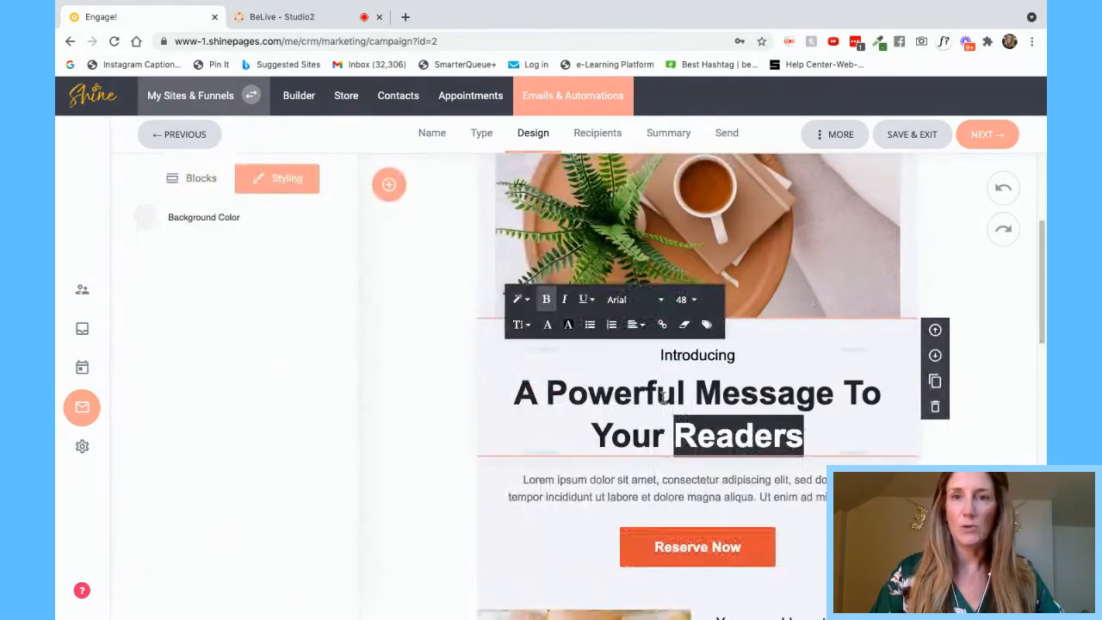
click(587, 396)
drag(549, 392, 788, 396)
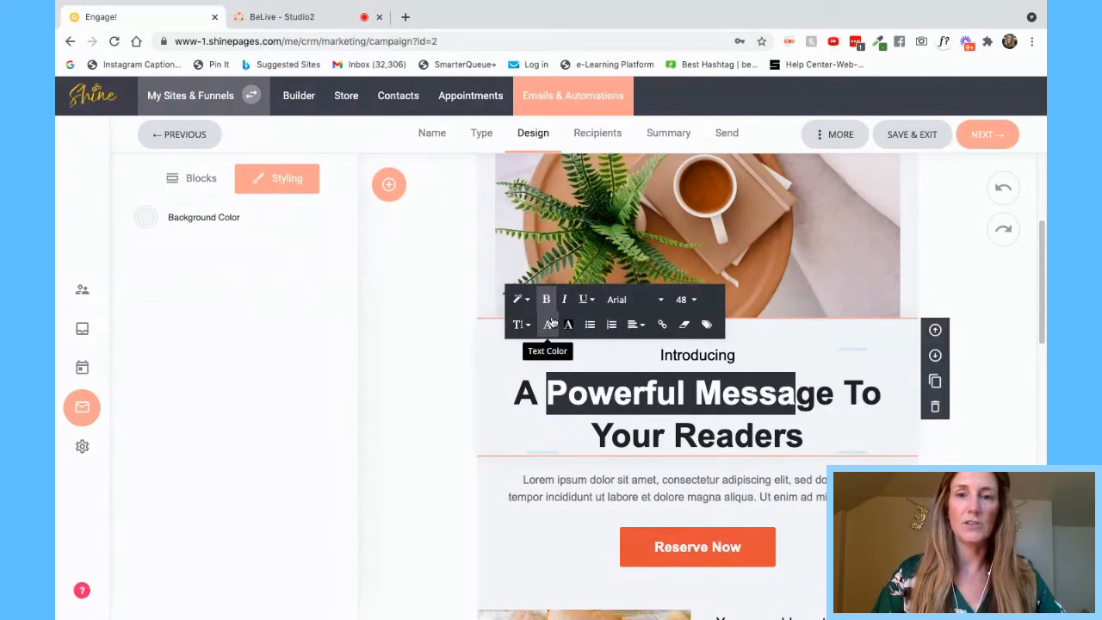
click(708, 326)
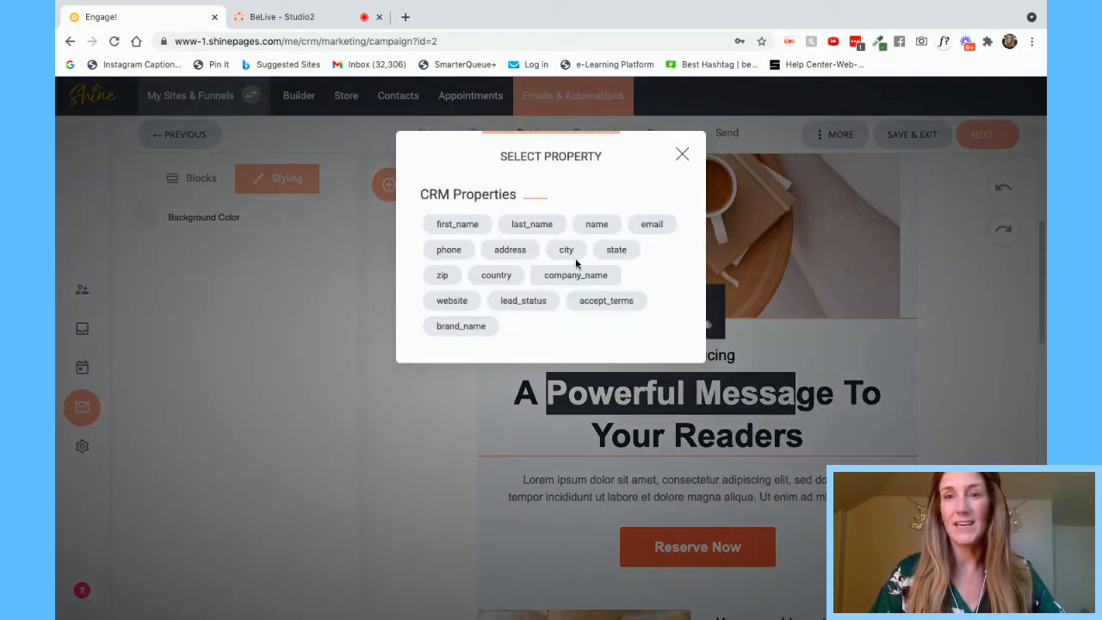
click(680, 157)
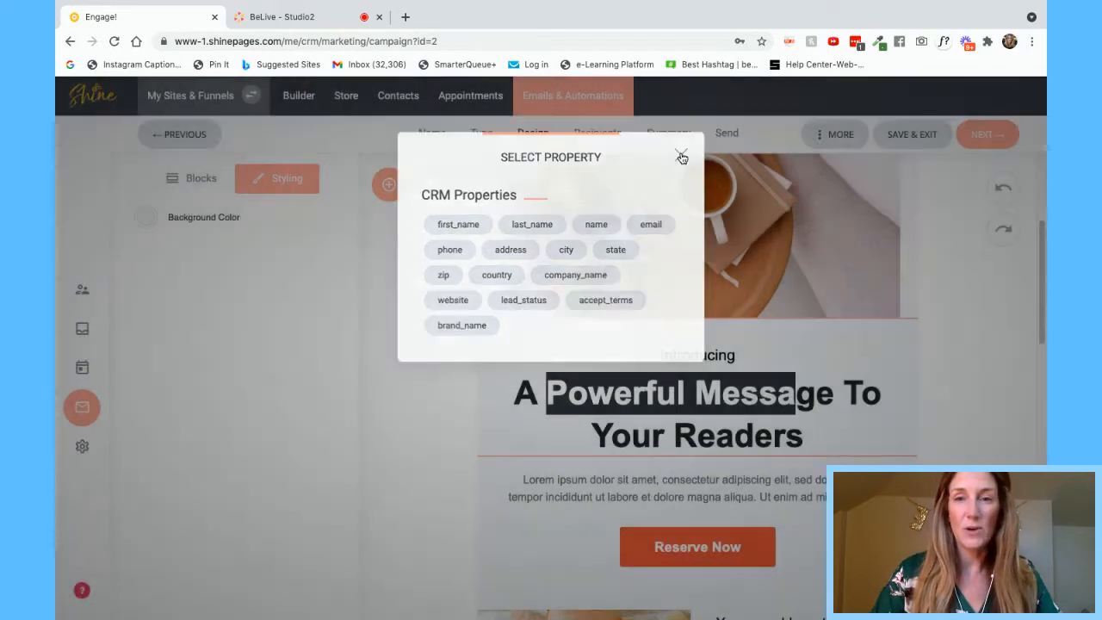
click(826, 399)
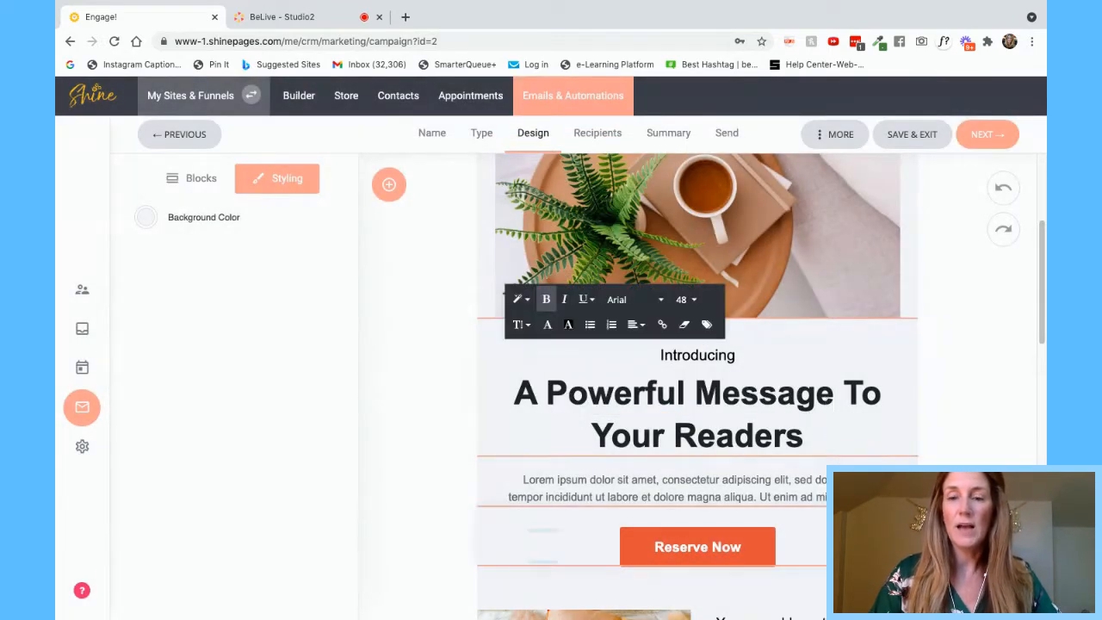
- Select the catchy-headline image-and-text section's headline, then swap the image and text sides
scroll(831, 430, down, 1)
scroll(830, 431, down, 2)
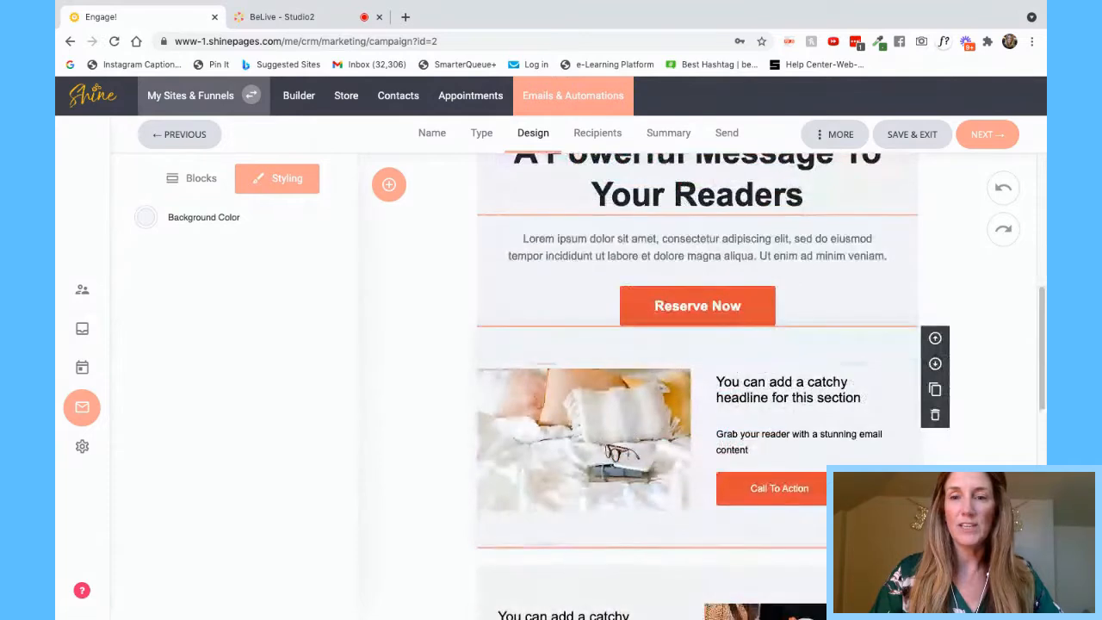
click(831, 412)
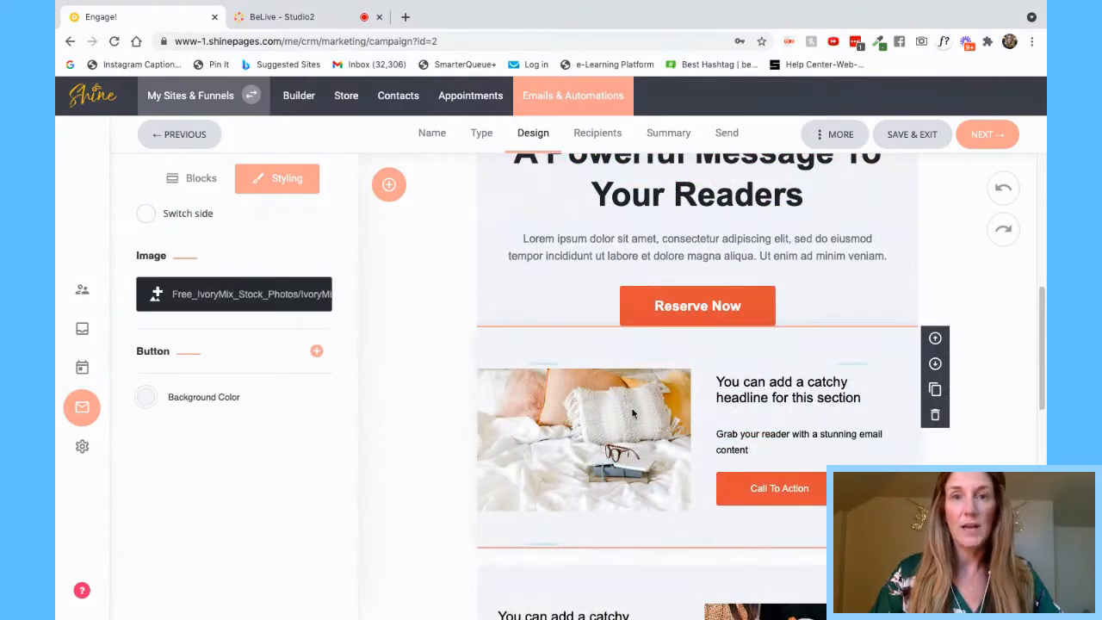
click(786, 389)
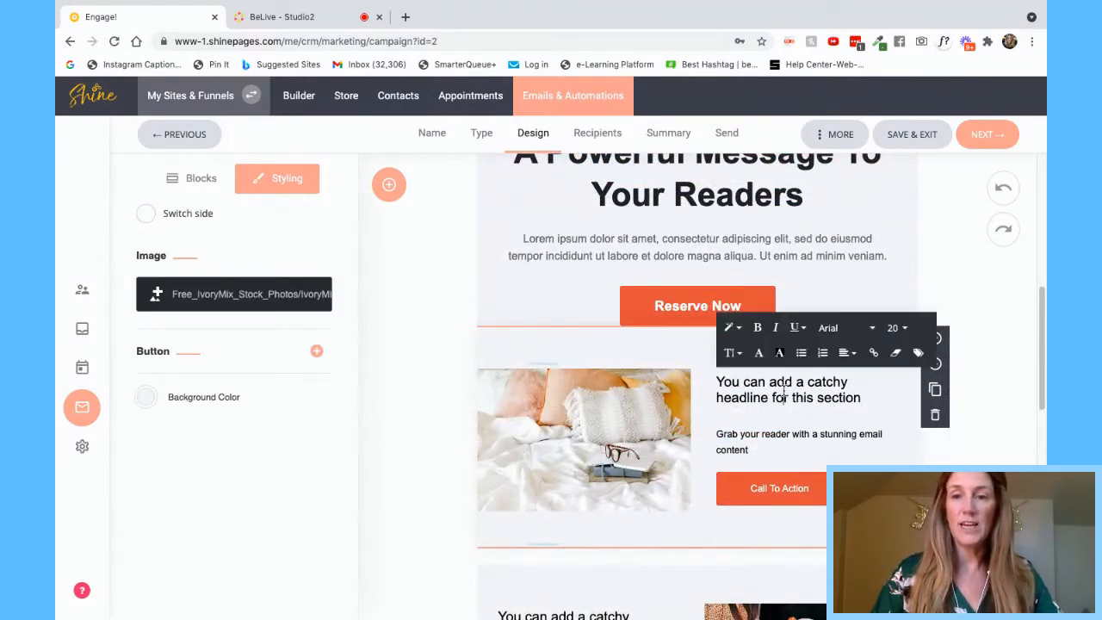
drag(725, 384, 814, 397)
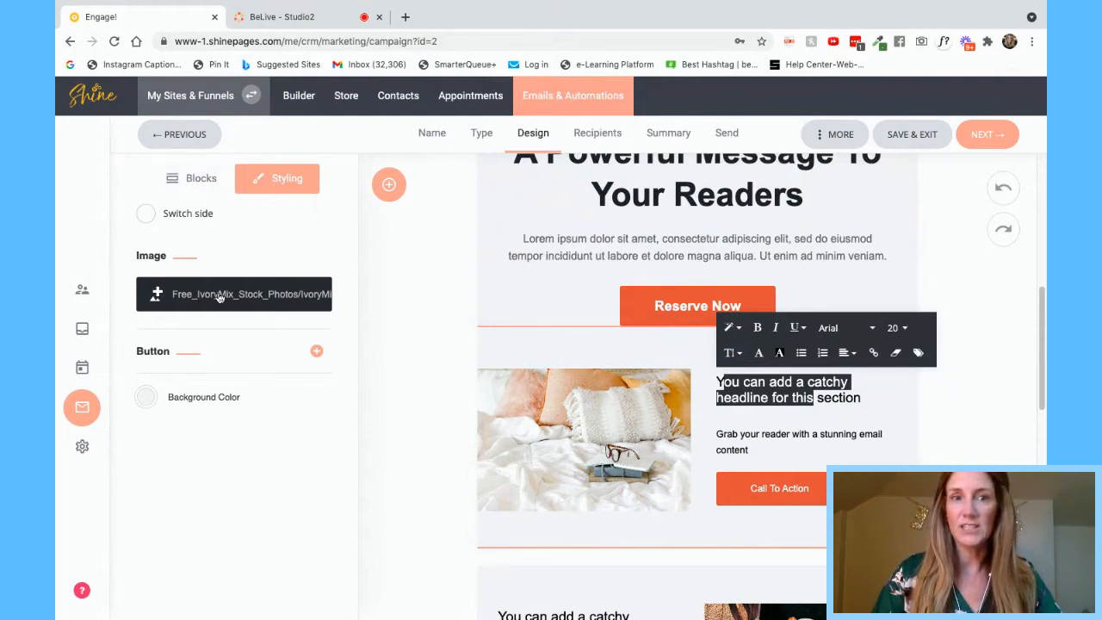
click(146, 215)
- Keep the image on the right and make the Call To Action button blue 23A3EA
click(148, 216)
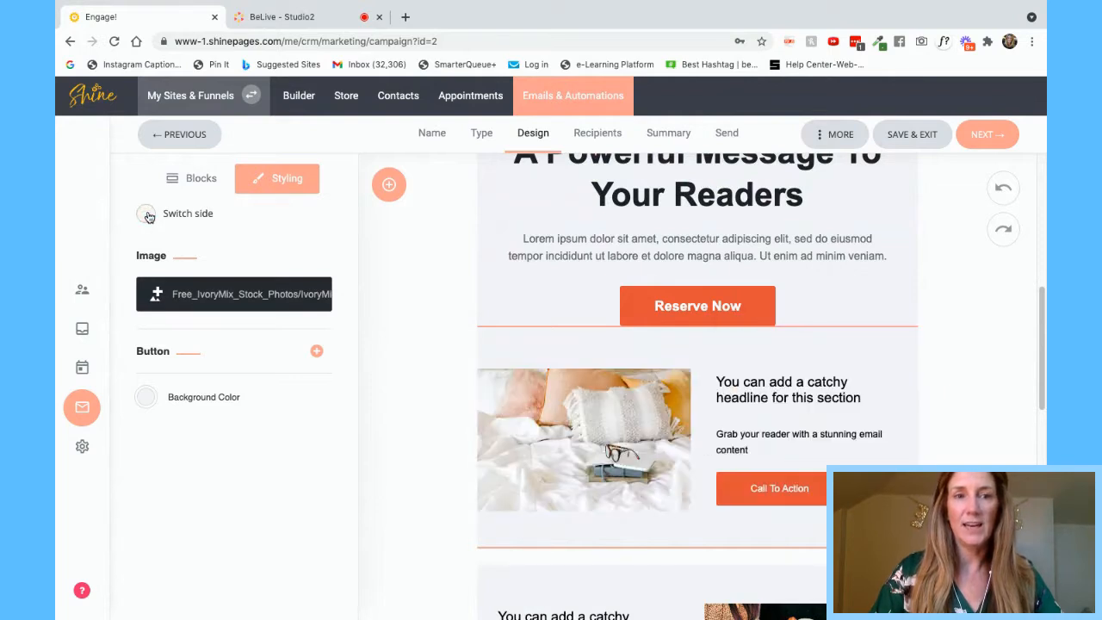
click(148, 216)
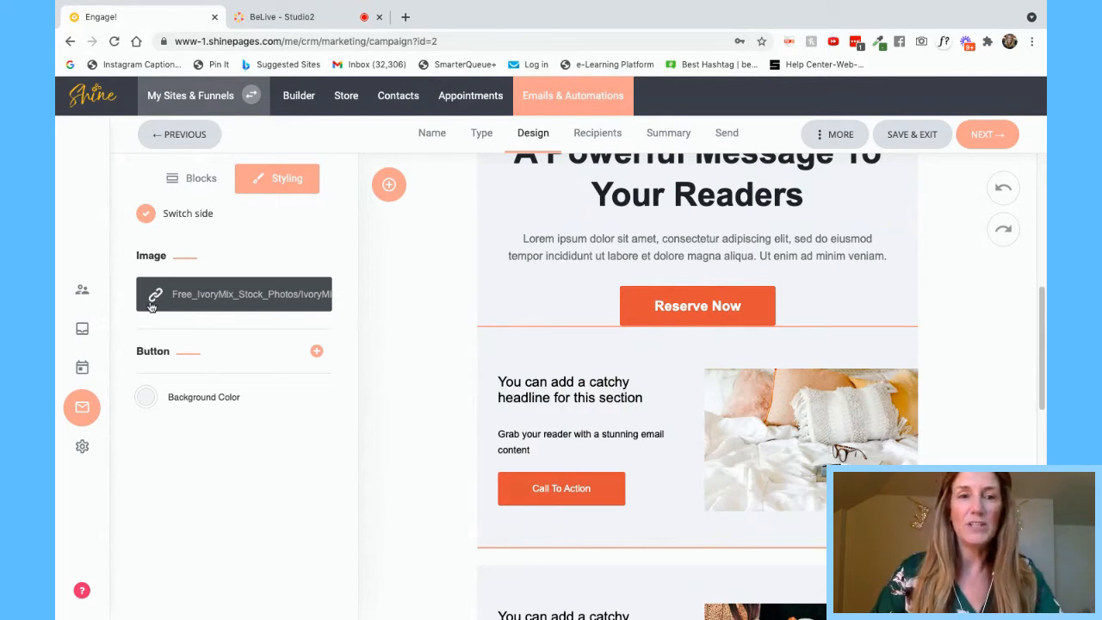
click(174, 353)
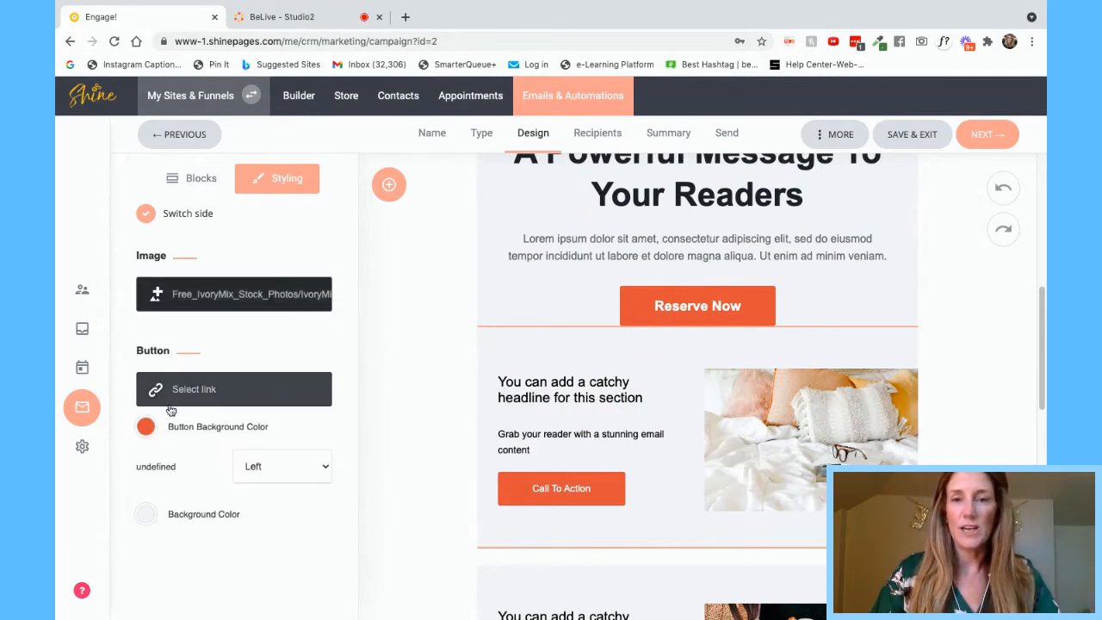
click(147, 428)
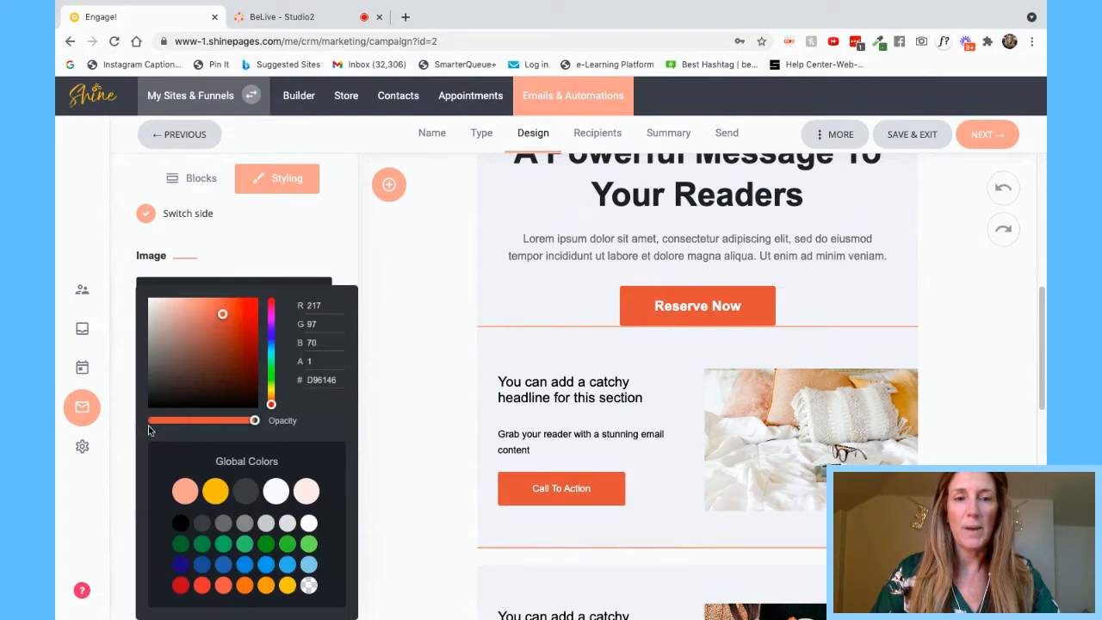
click(224, 545)
click(267, 567)
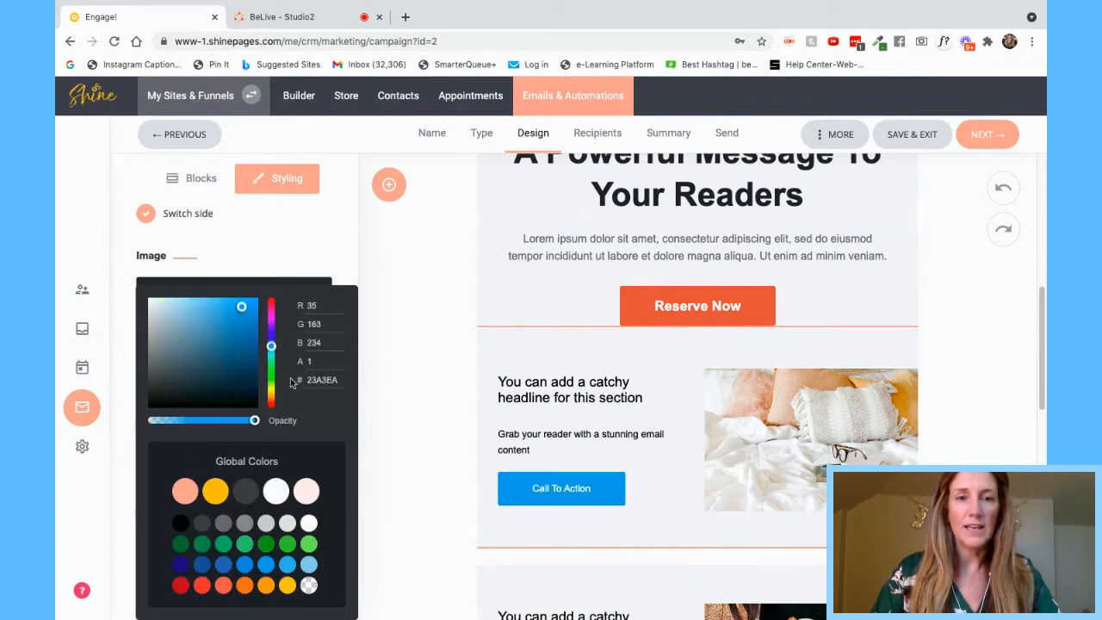
click(331, 248)
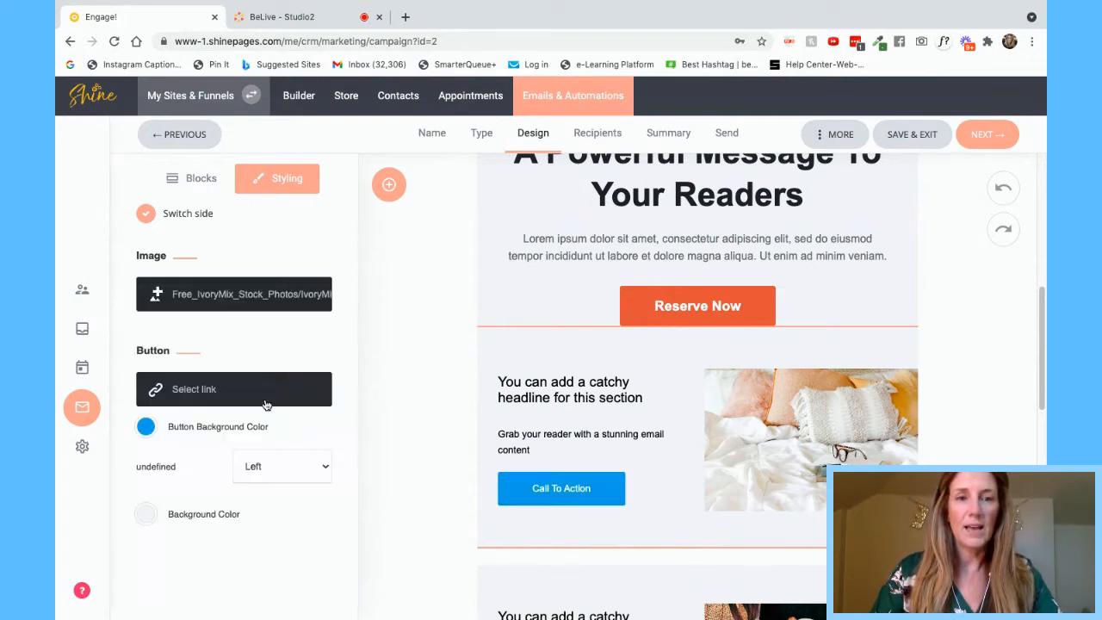
- Set the section background colour to blue 23A3EA after trying peach, white and grey
click(148, 516)
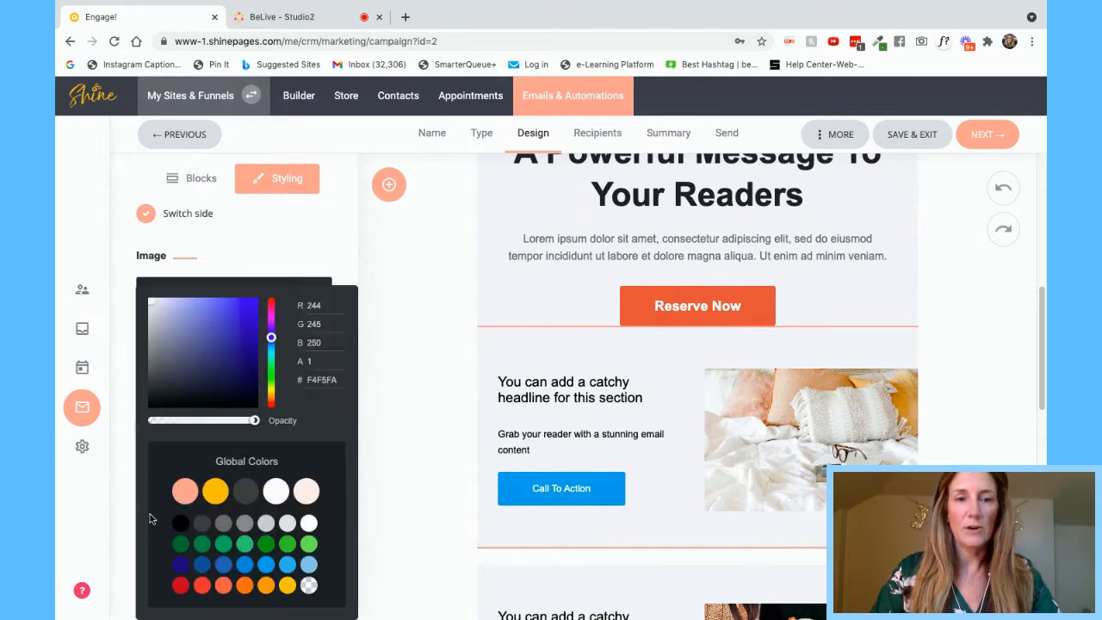
click(216, 492)
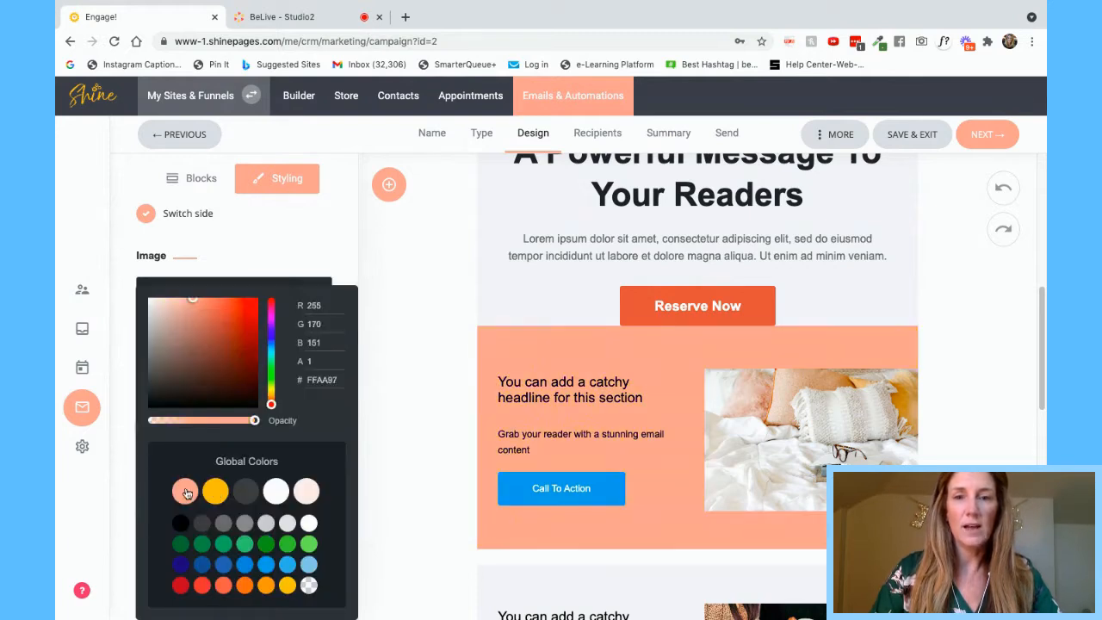
click(276, 491)
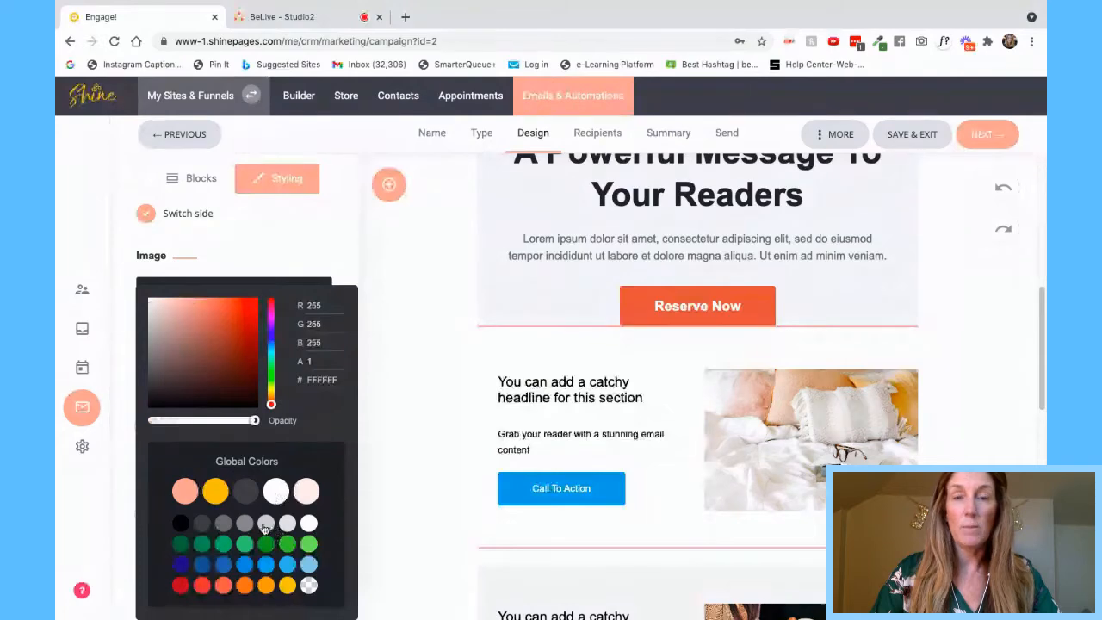
click(266, 523)
click(267, 565)
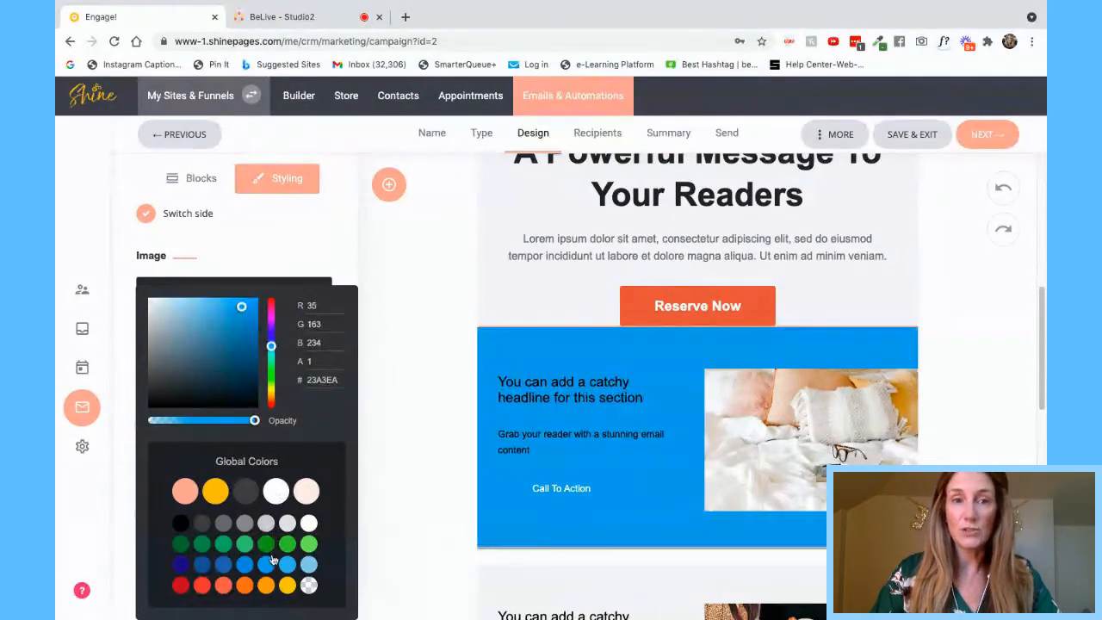
click(377, 444)
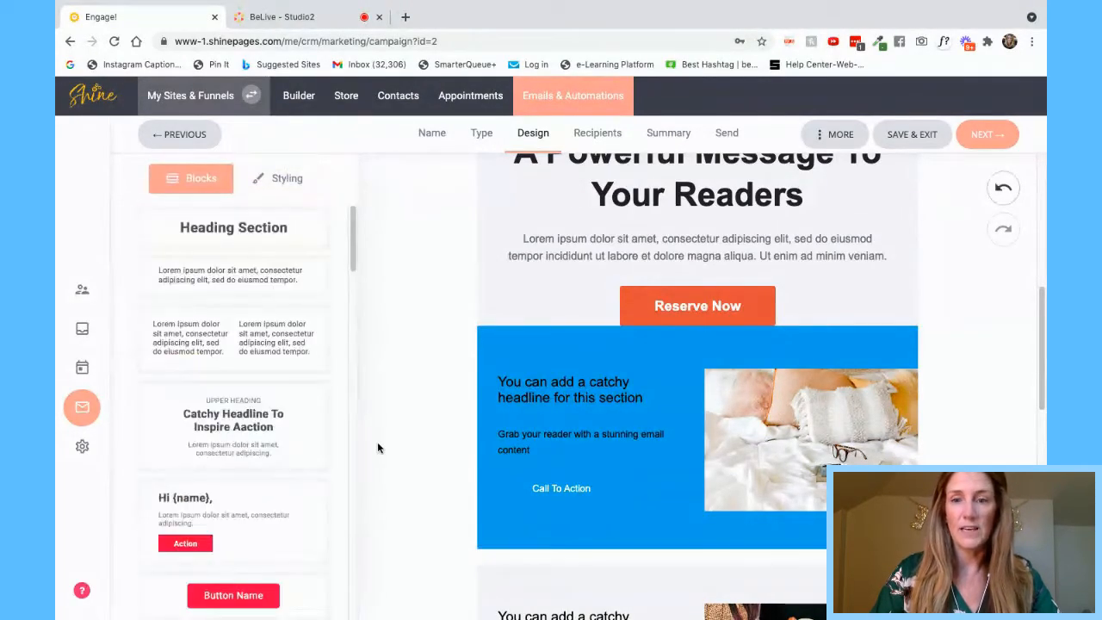
- Drag a Section Heading block with a Call To Action button below the blue section and select it
scroll(431, 461, down, 2)
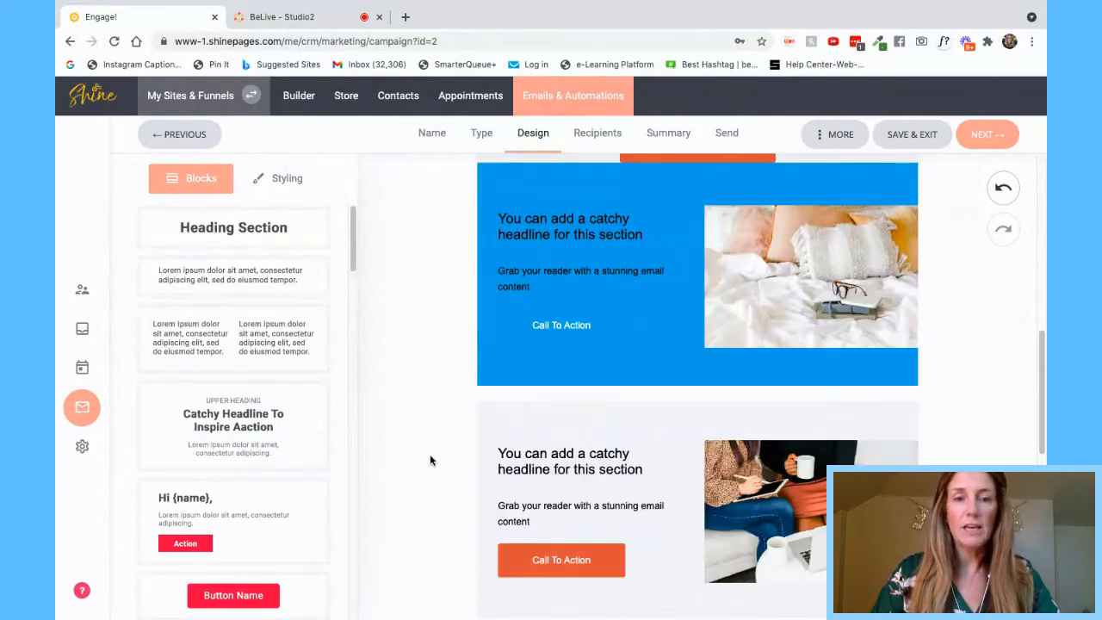
scroll(429, 460, up, 1)
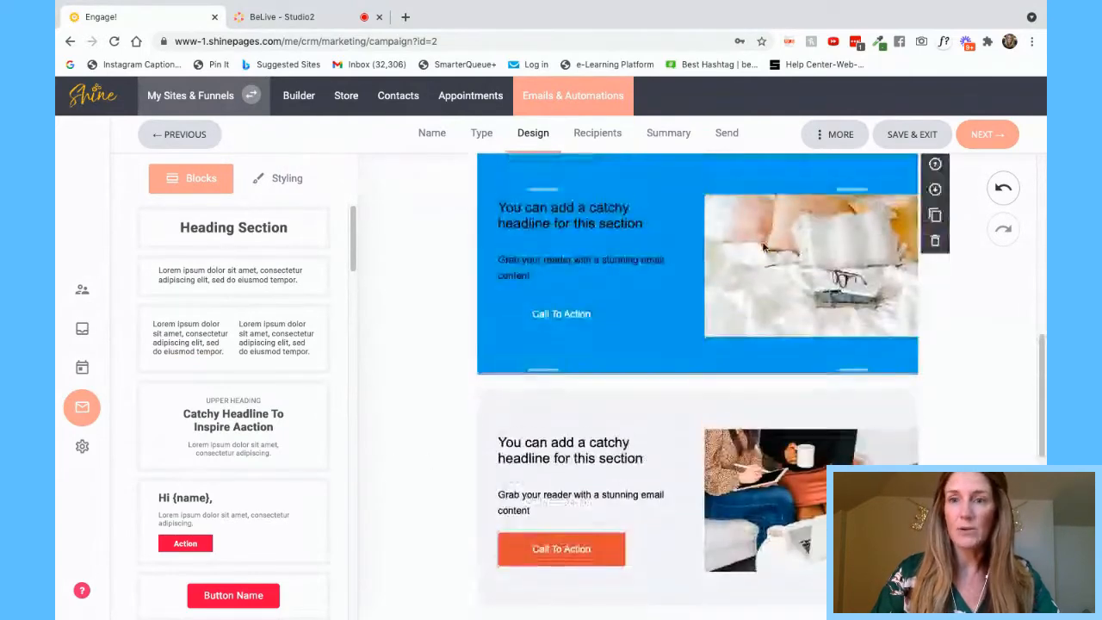
scroll(762, 247, up, 1)
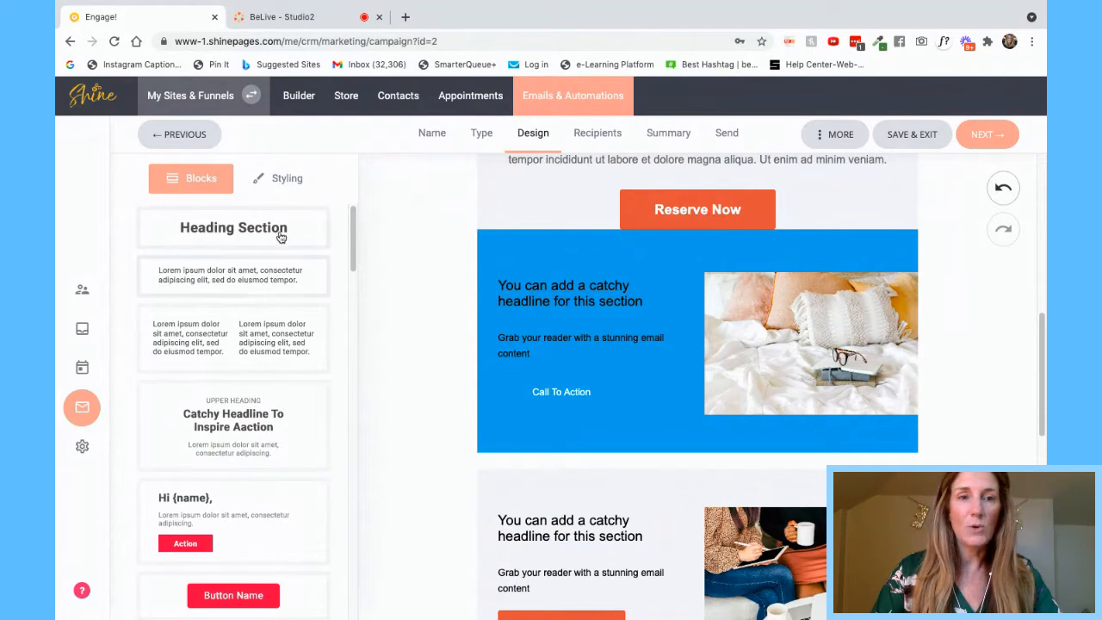
scroll(280, 388, down, 10)
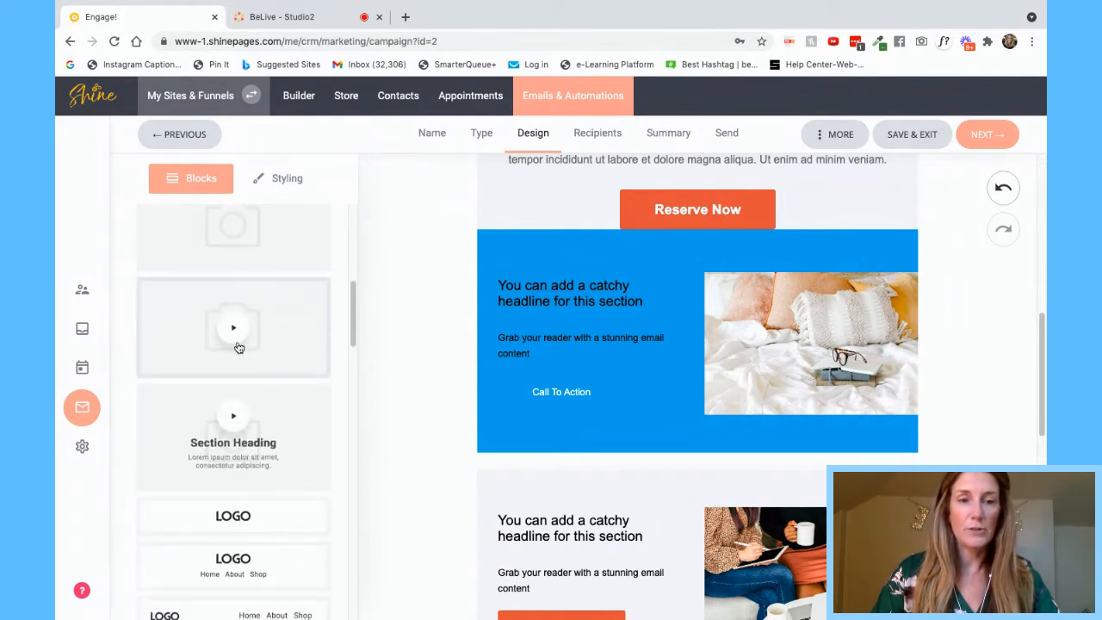
scroll(269, 408, down, 6)
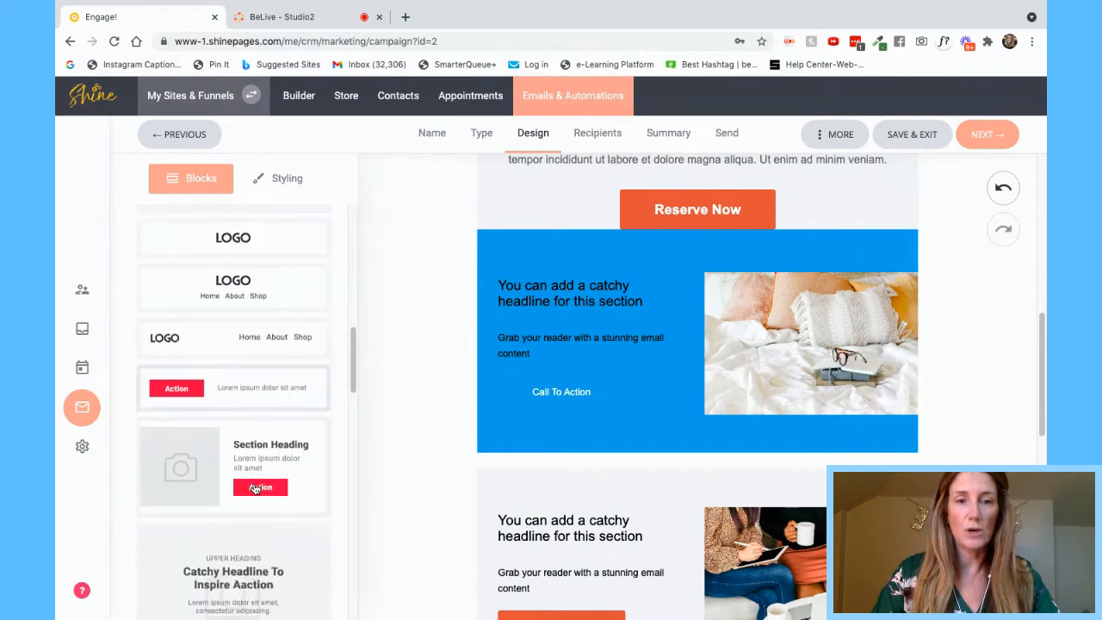
scroll(276, 489, down, 3)
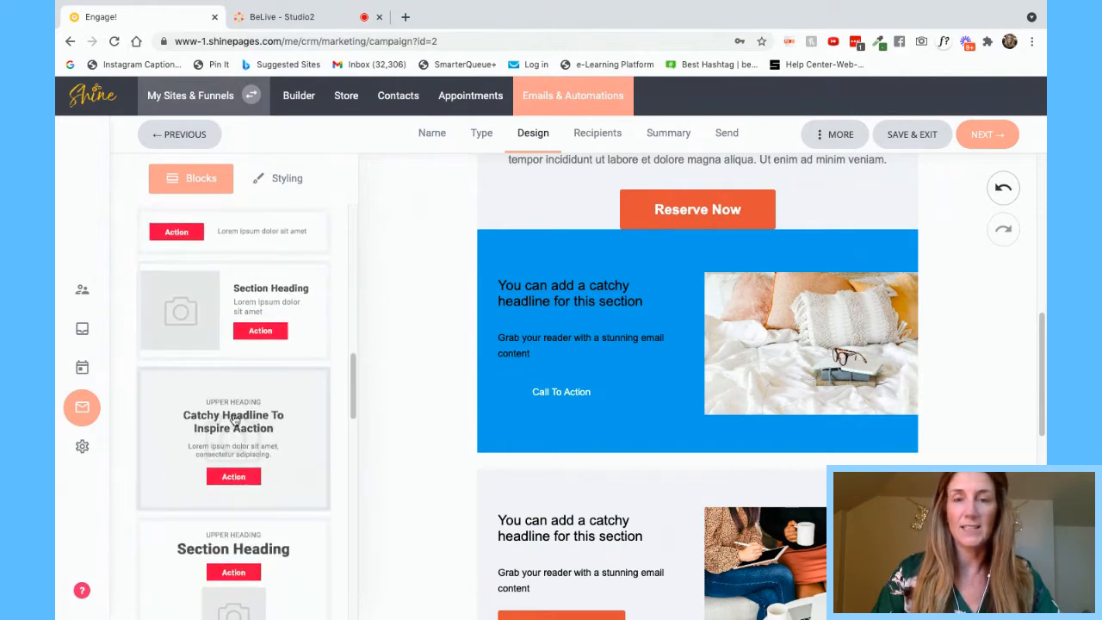
drag(235, 419, 640, 474)
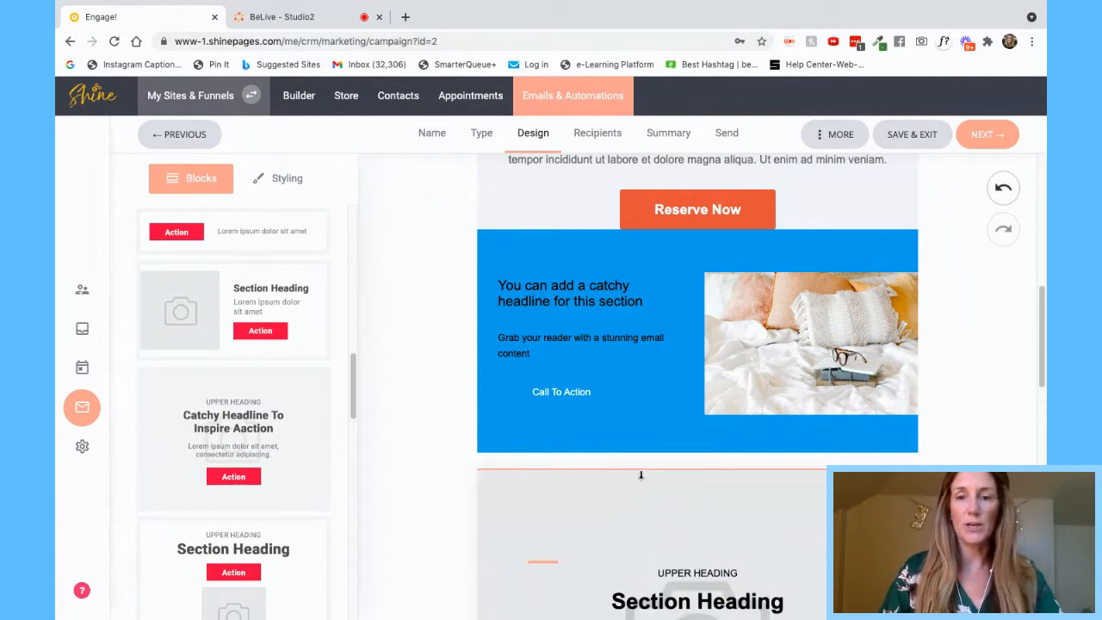
scroll(640, 474, down, 3)
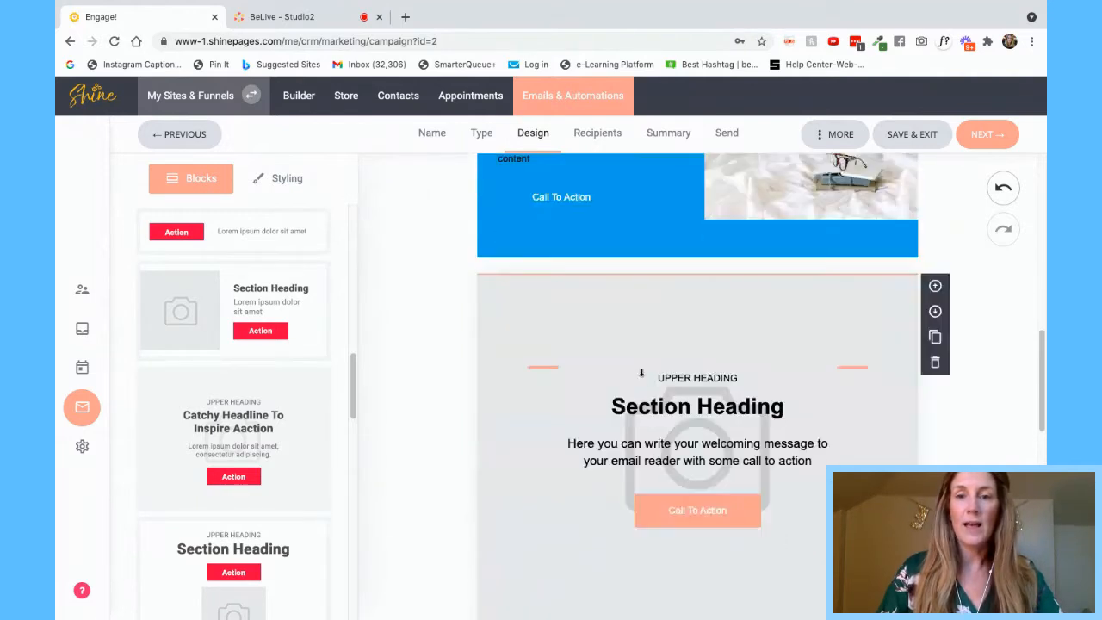
click(640, 337)
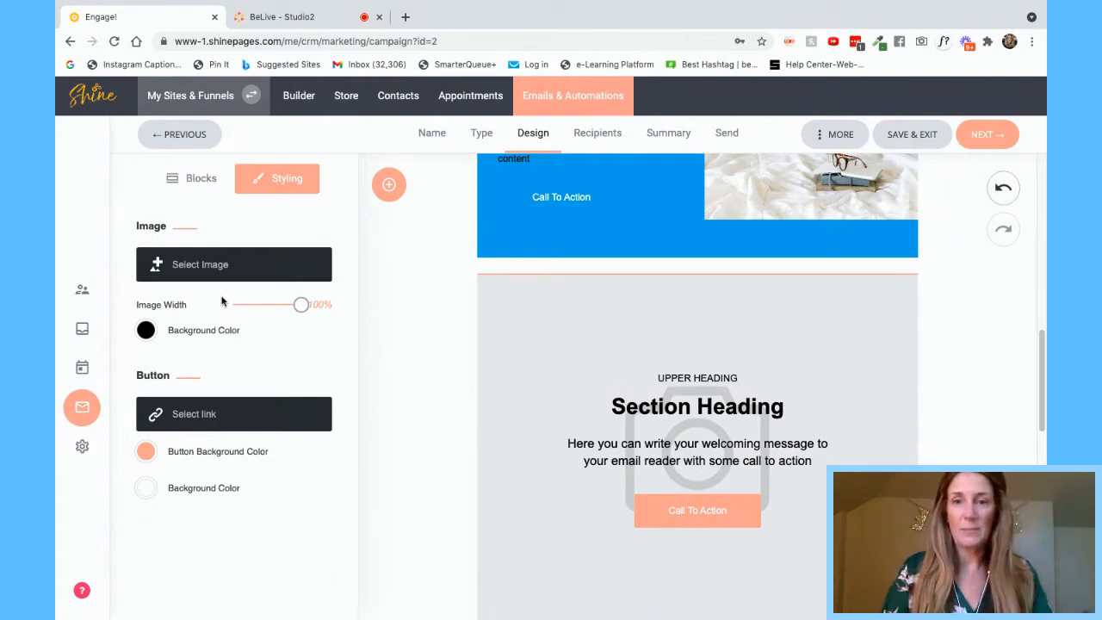
- Check the MORE menu without choosing anything, then advance the campaign to the Recipients step
scroll(701, 300, up, 5)
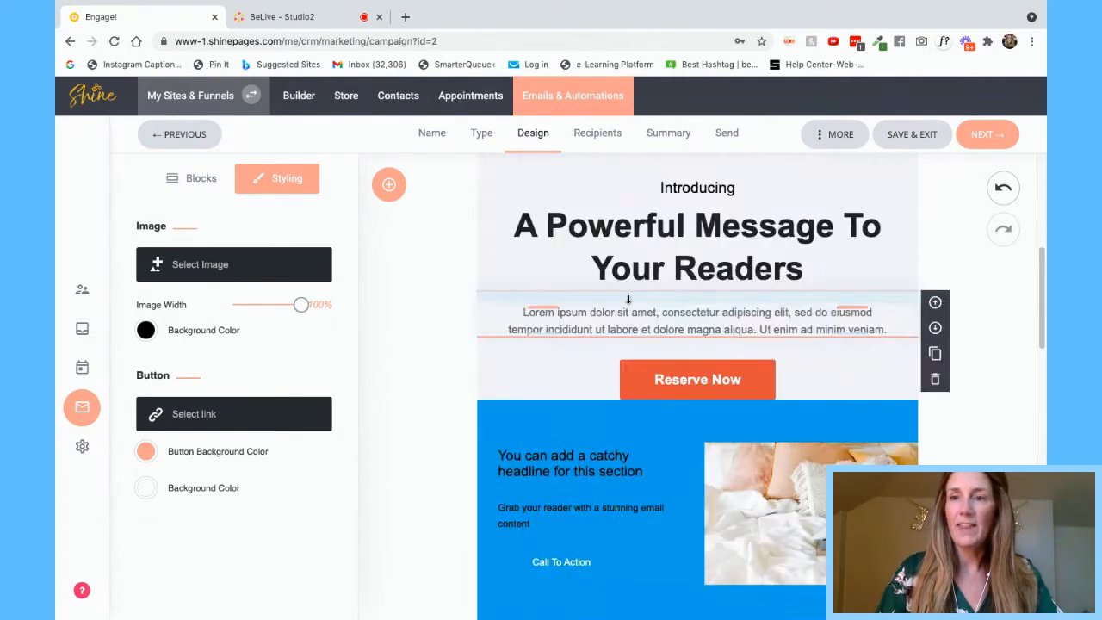
scroll(629, 300, up, 5)
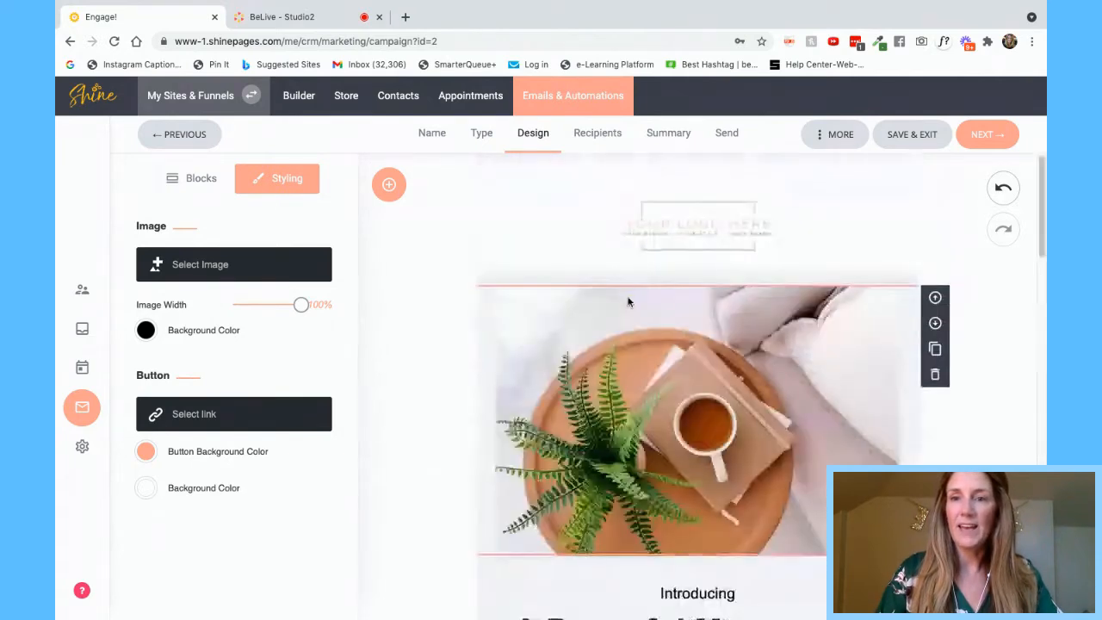
click(839, 137)
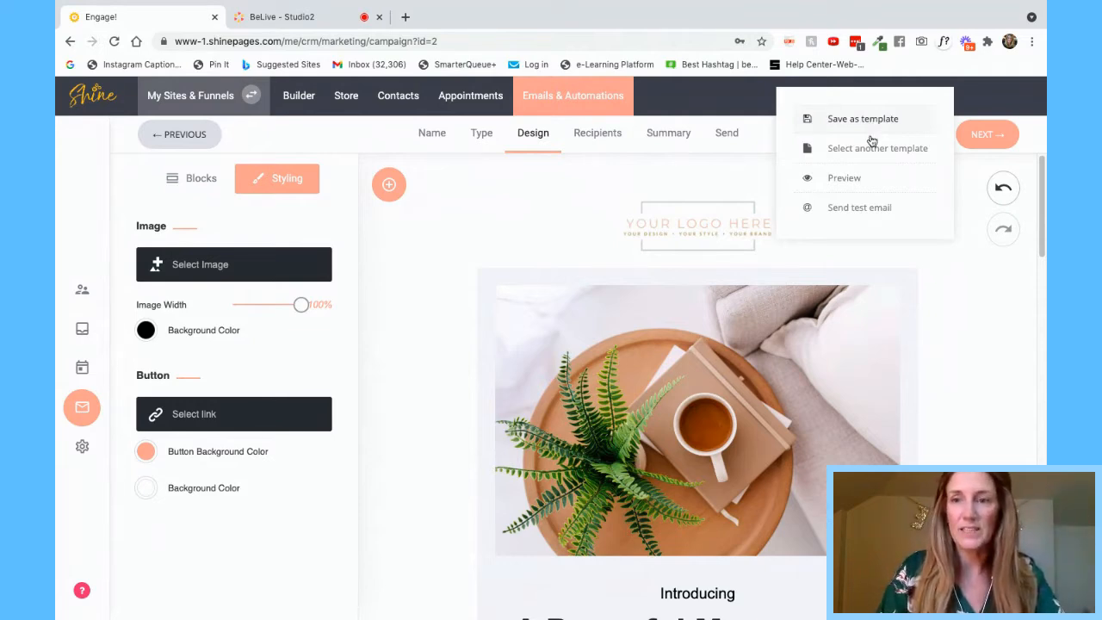
click(855, 327)
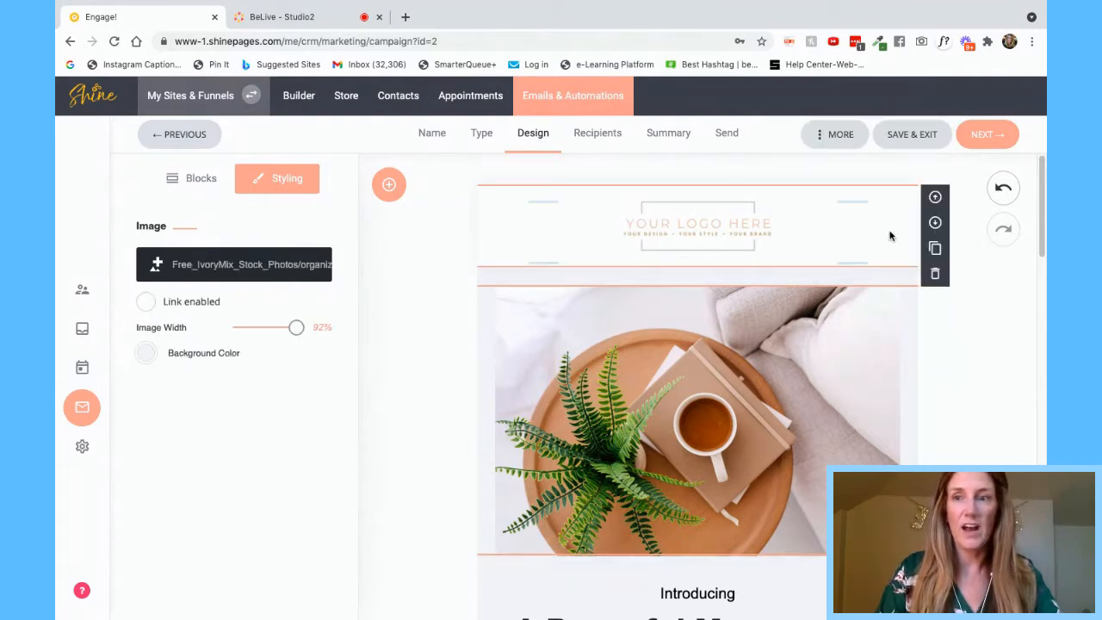
click(992, 139)
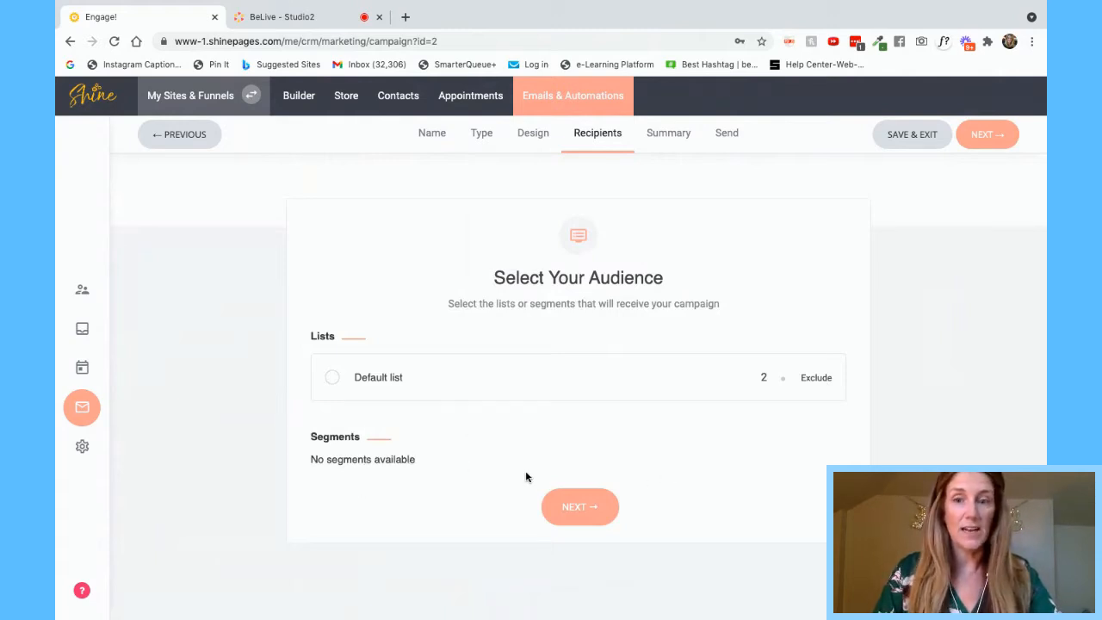
- Include the Default list (2 contacts) as the audience rather than excluding it, and continue
click(330, 378)
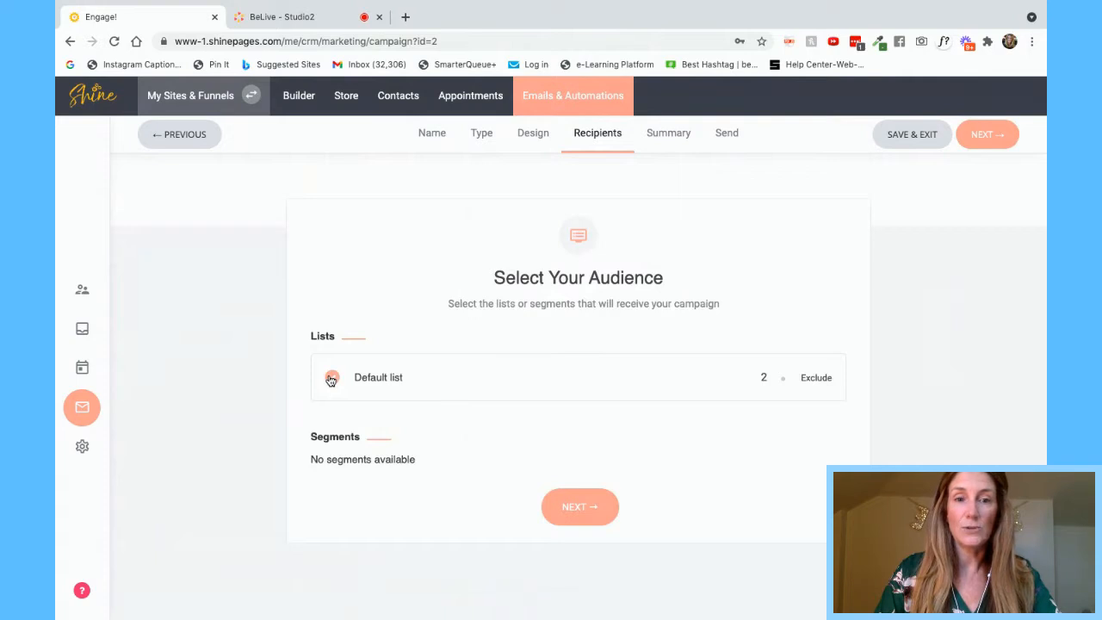
click(822, 383)
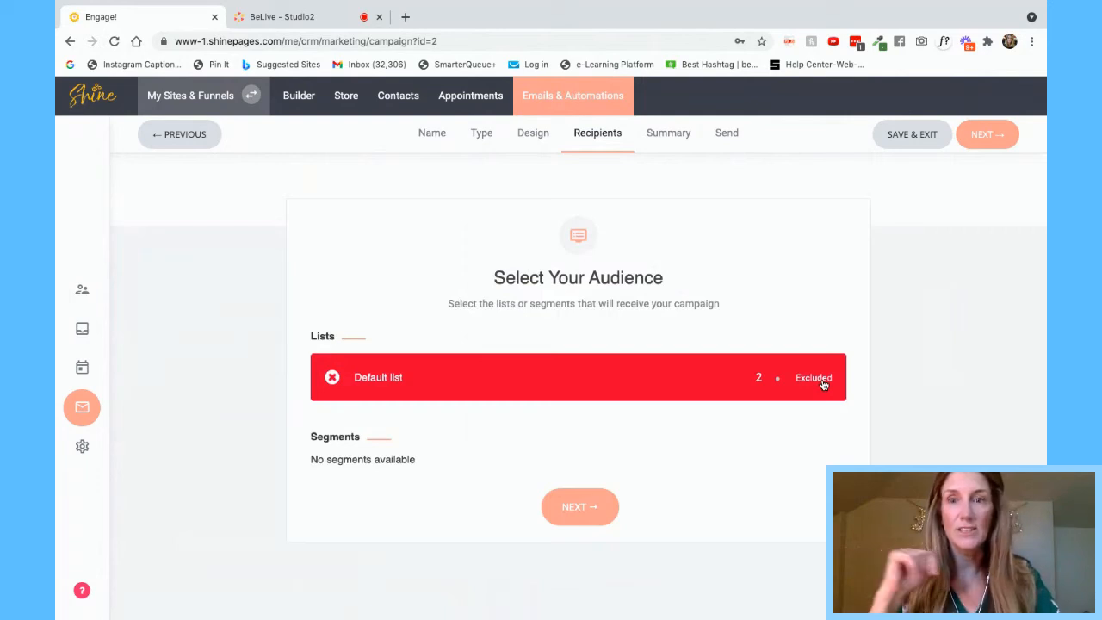
click(333, 376)
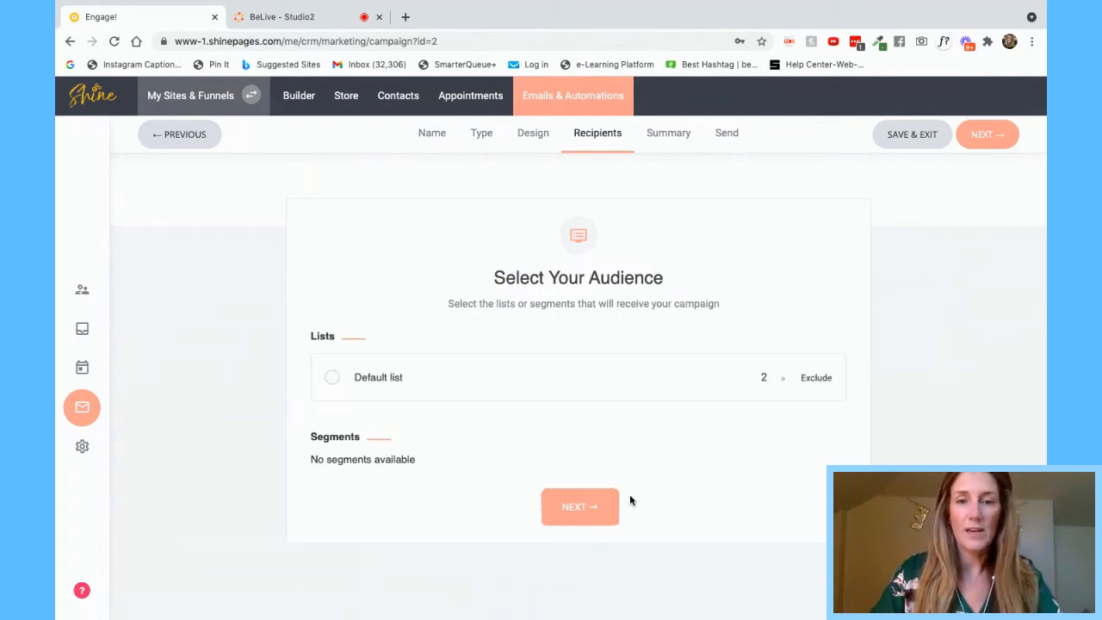
click(582, 507)
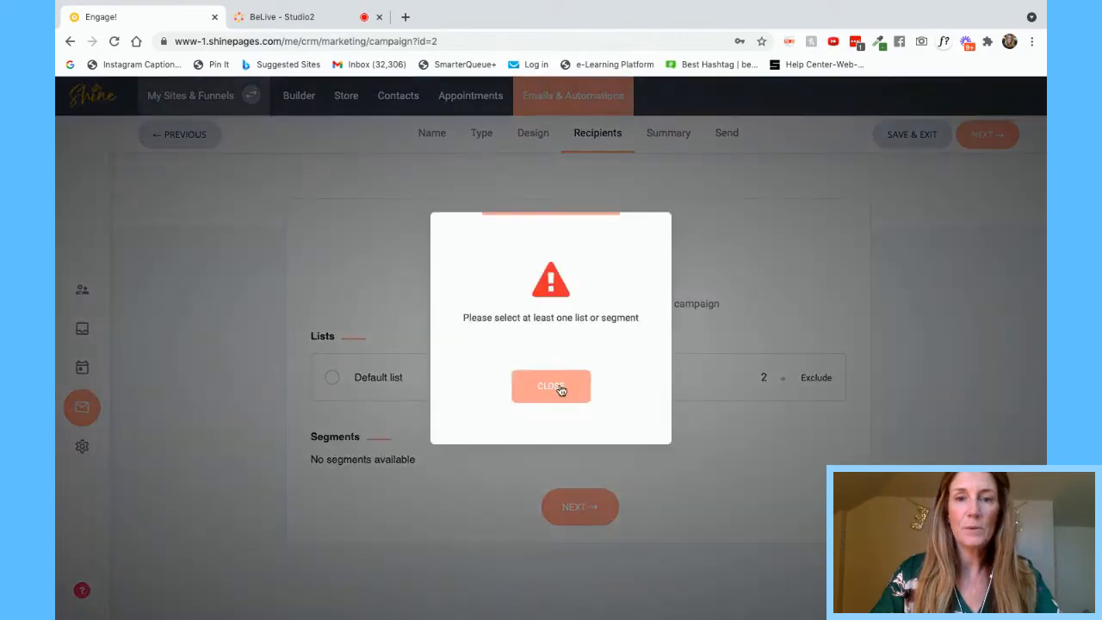
click(566, 399)
click(332, 377)
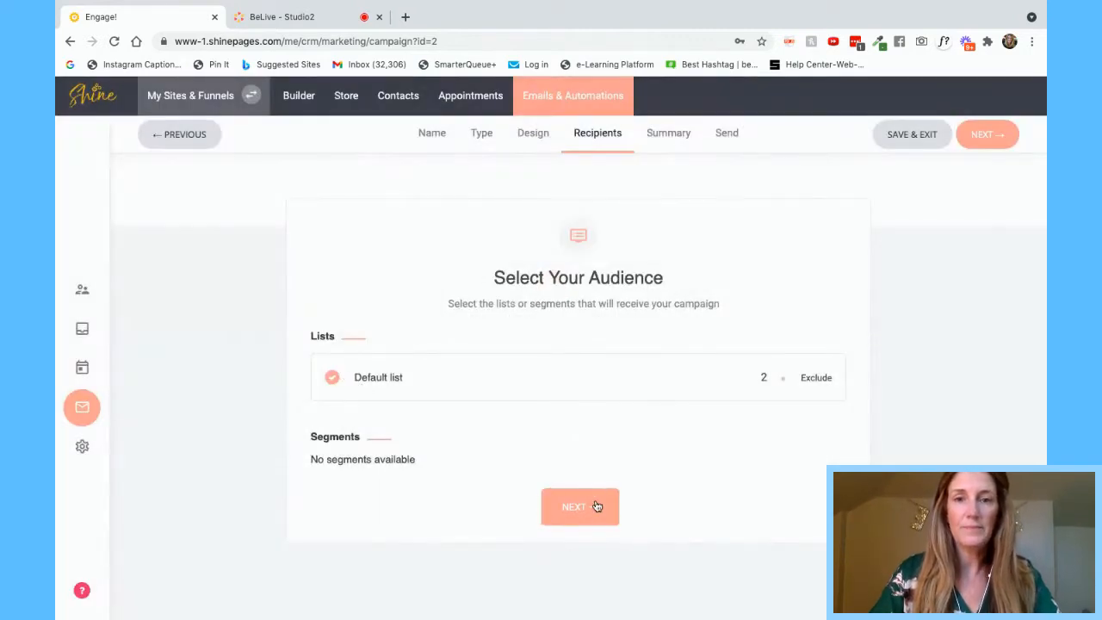
click(596, 506)
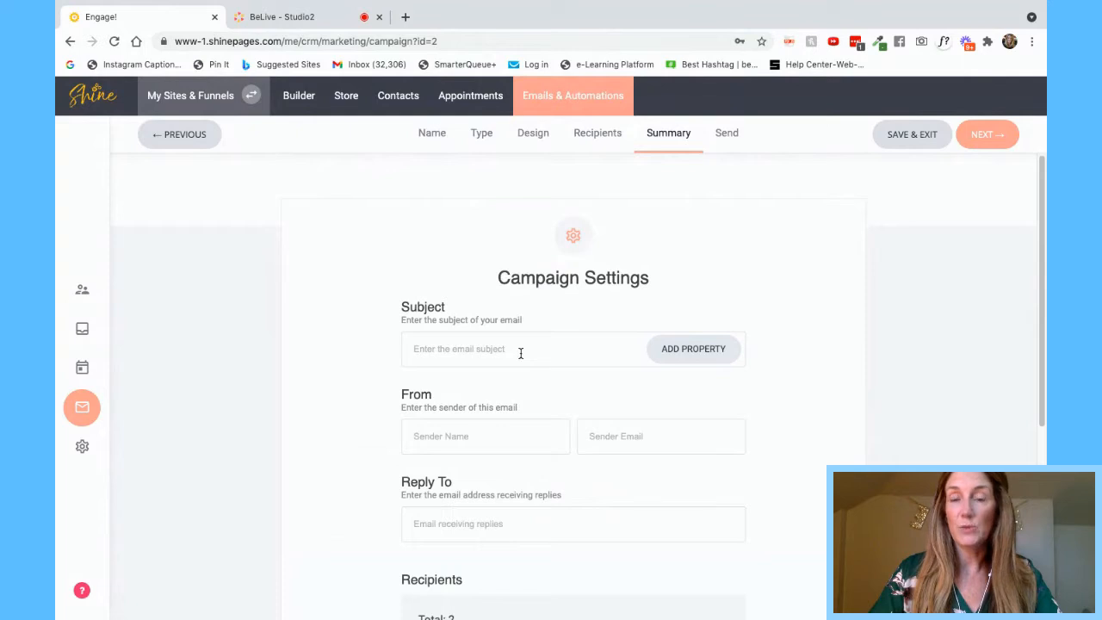
- Review the campaign settings form and dismiss the required-fields warning
scroll(520, 353, down, 2)
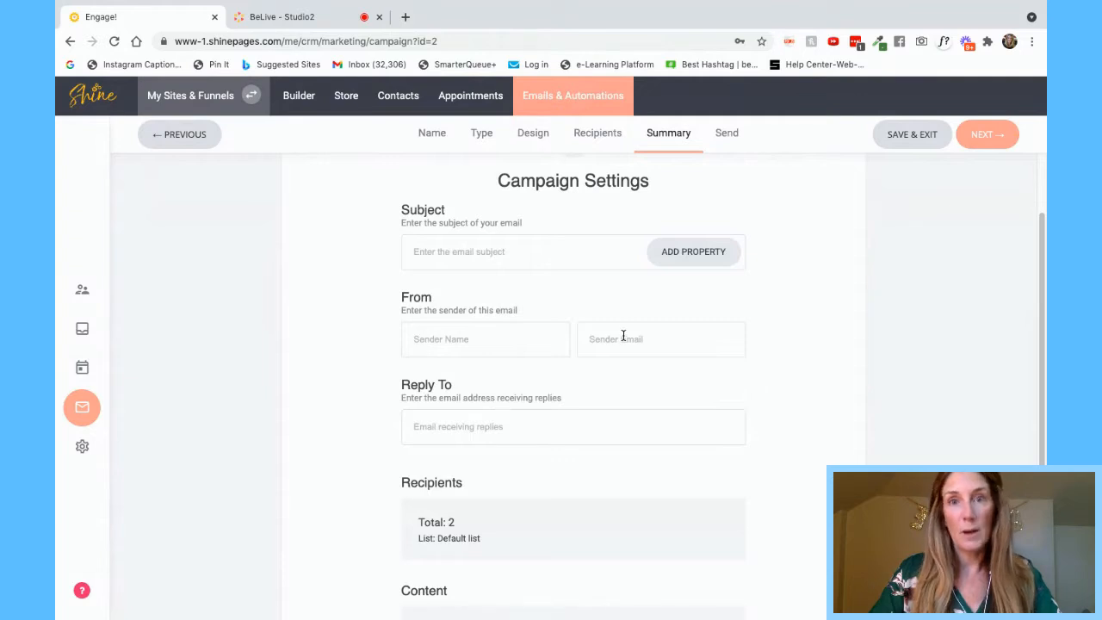
scroll(521, 408, down, 2)
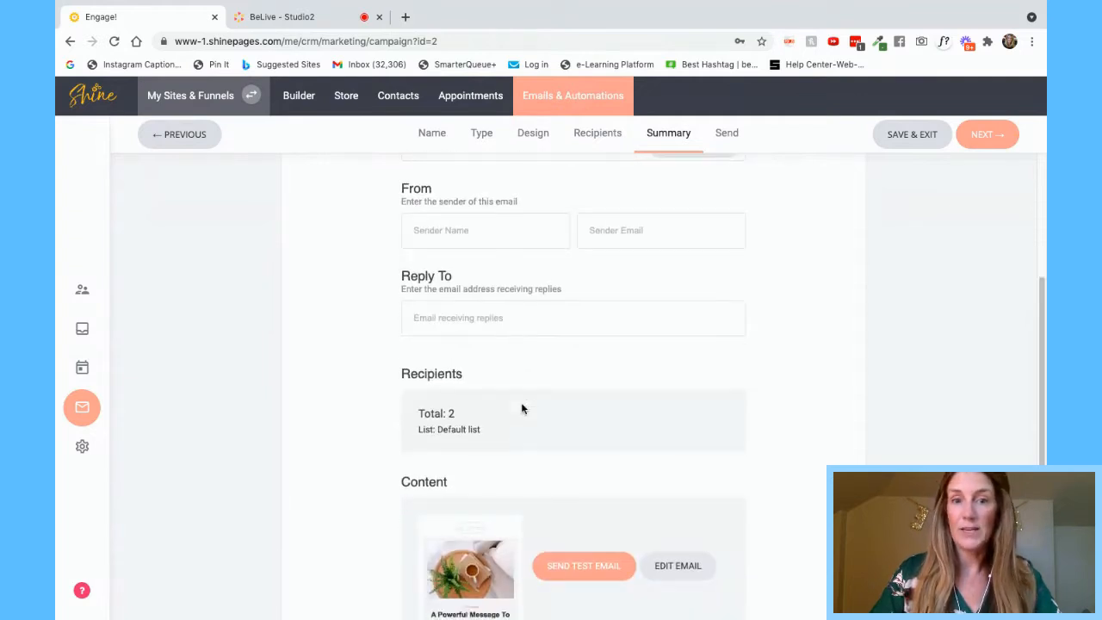
scroll(521, 408, down, 2)
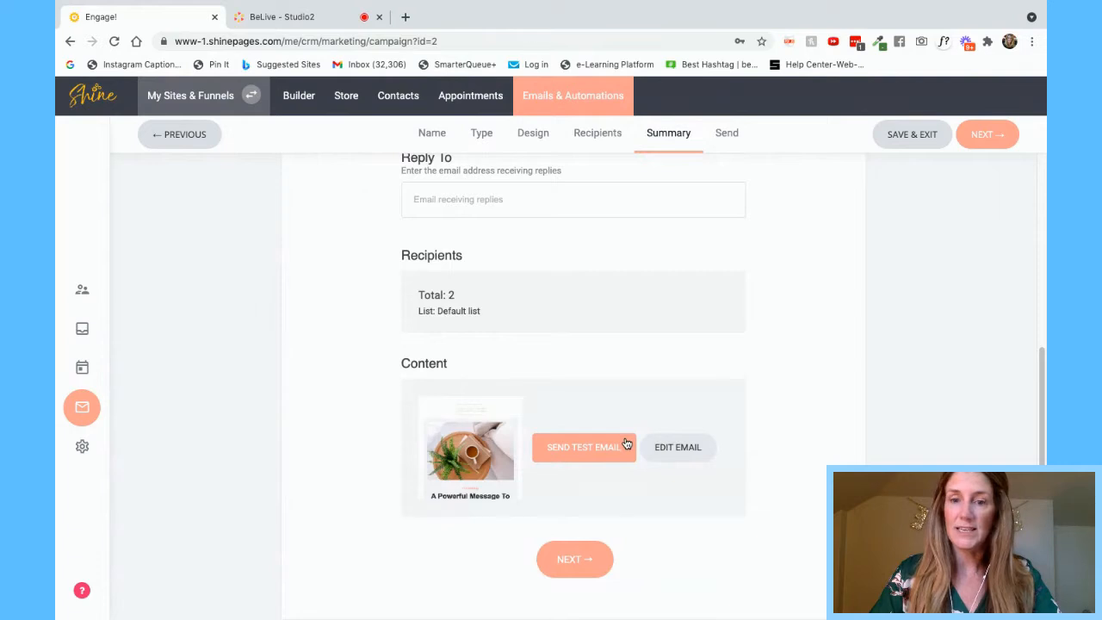
click(995, 138)
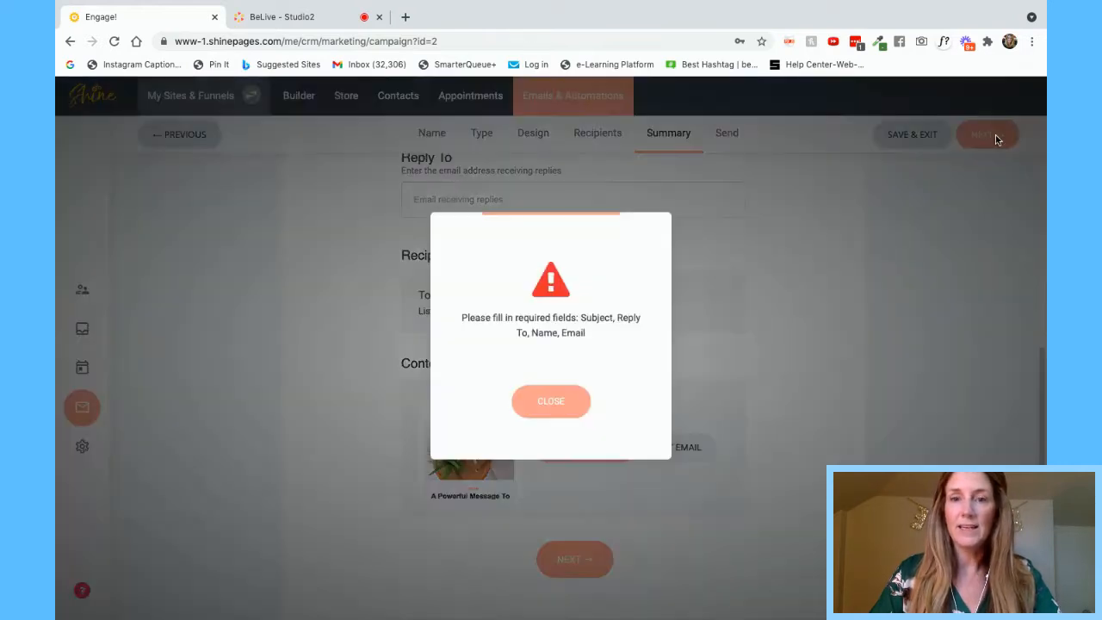
click(544, 401)
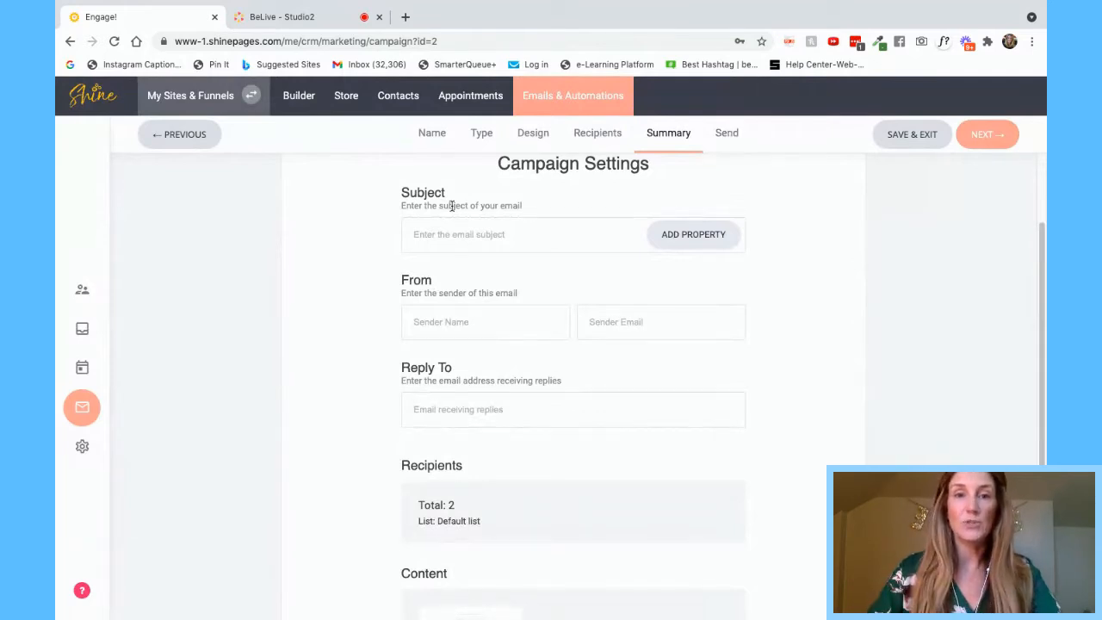
- Enter subject 'This is my Subject' and sender name 'This is ME'
click(427, 233)
text(This is)
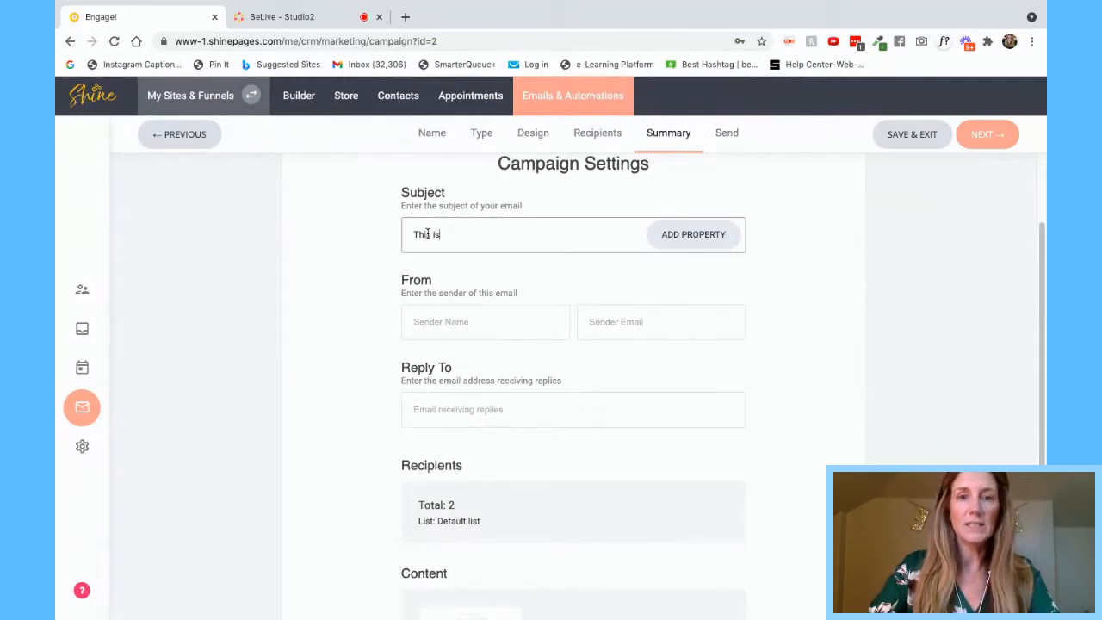
text( my Subject)
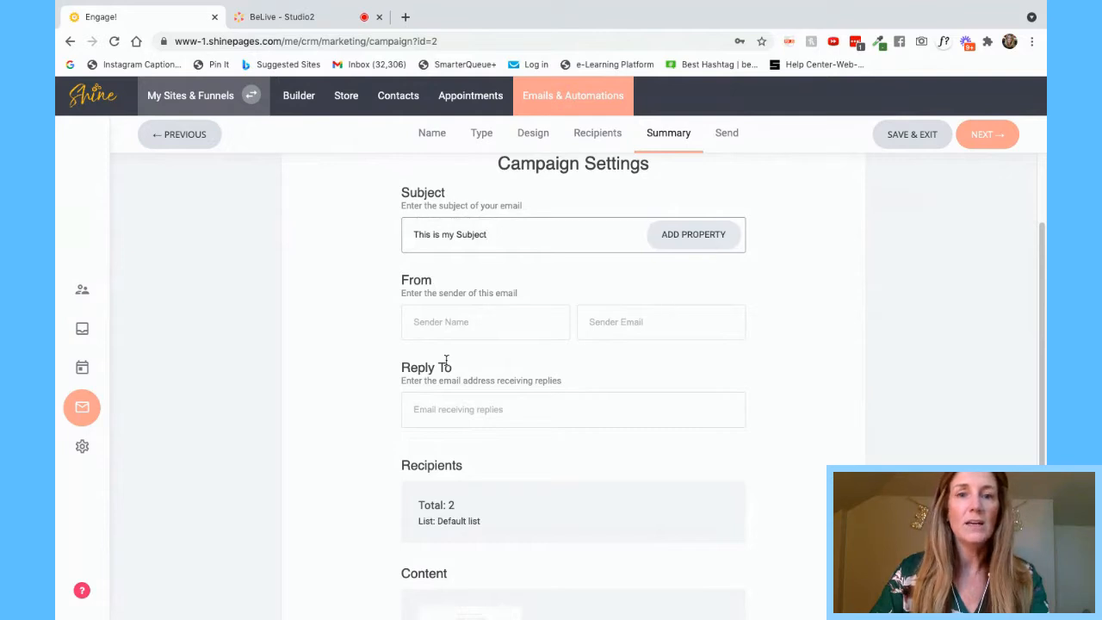
click(450, 323)
text(This a)
key(BackSpace)
key(BackSpace)
text(is ME)
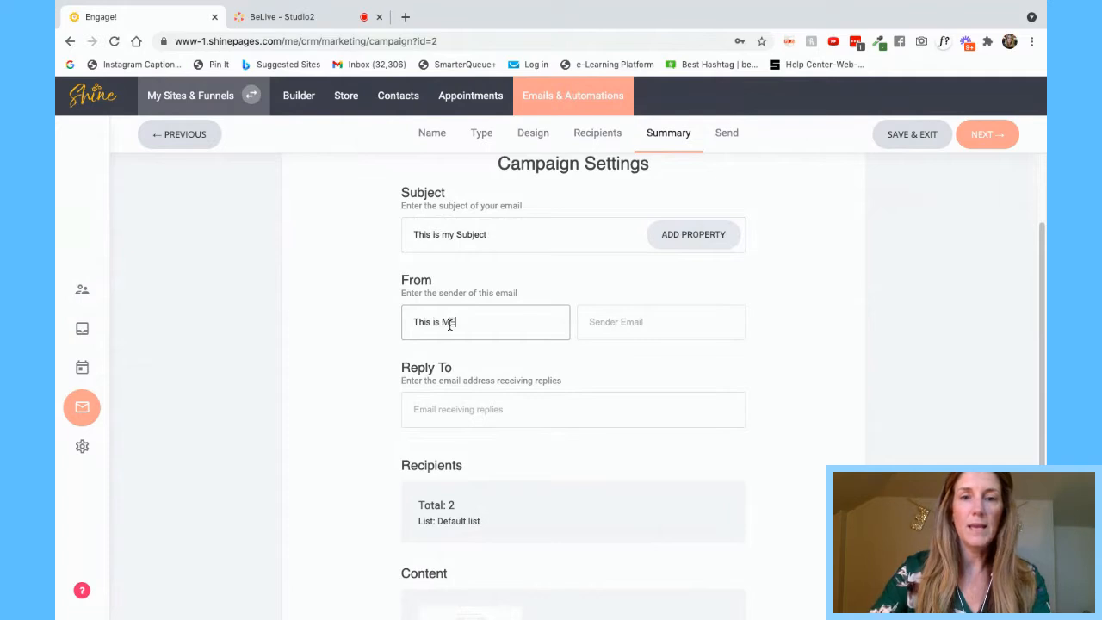
- Use the support e-mail address as sender and reply-to, then dismiss the unverified-domain warning
click(635, 322)
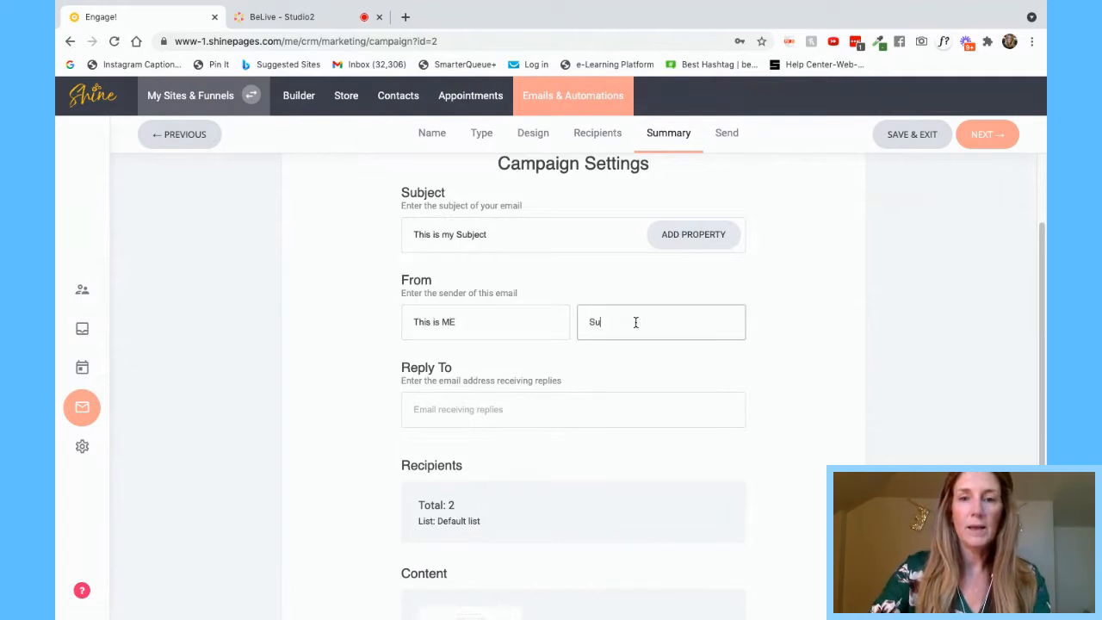
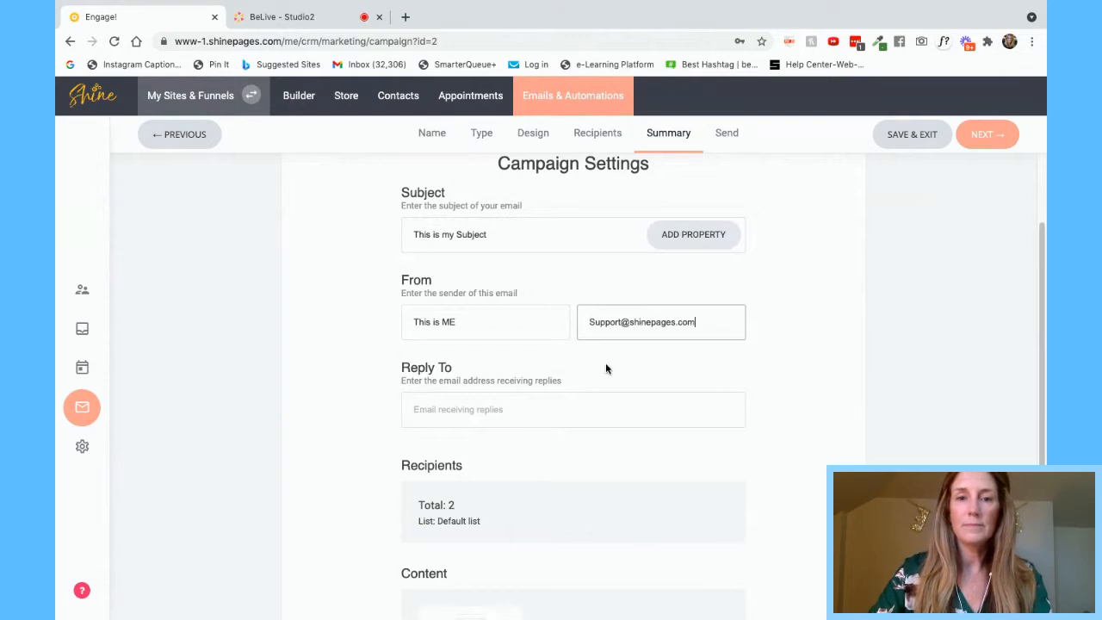
click(480, 408)
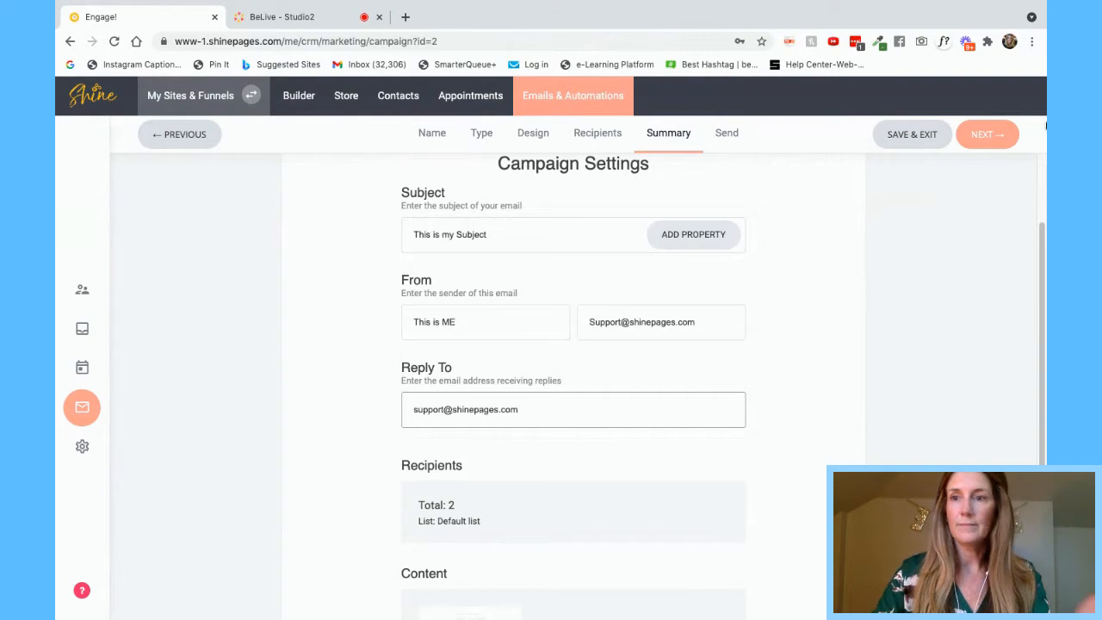
click(978, 135)
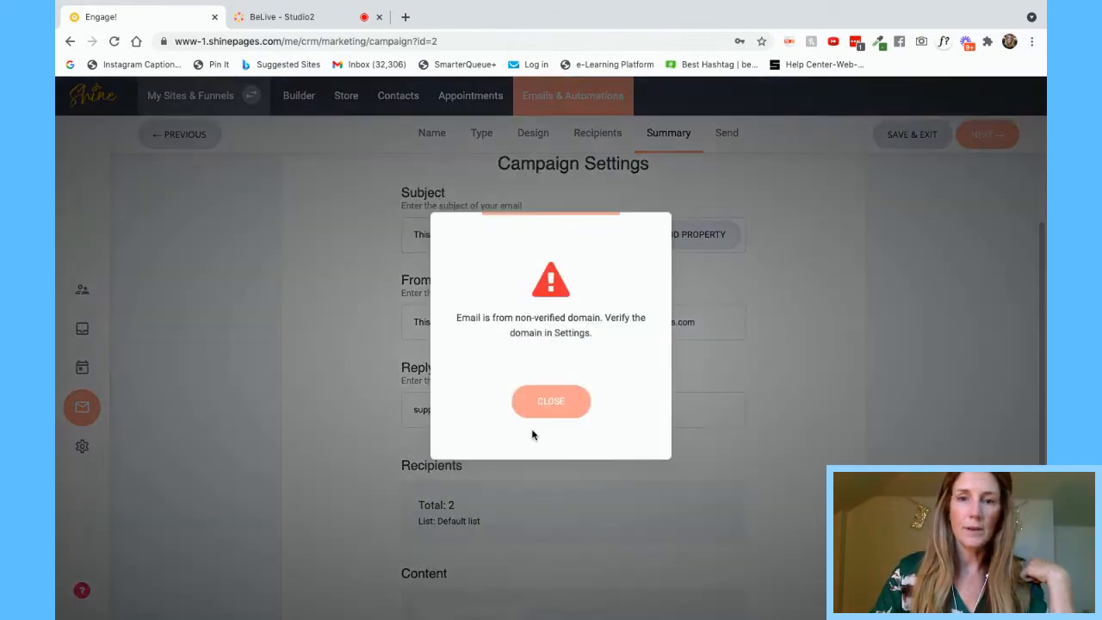
click(549, 403)
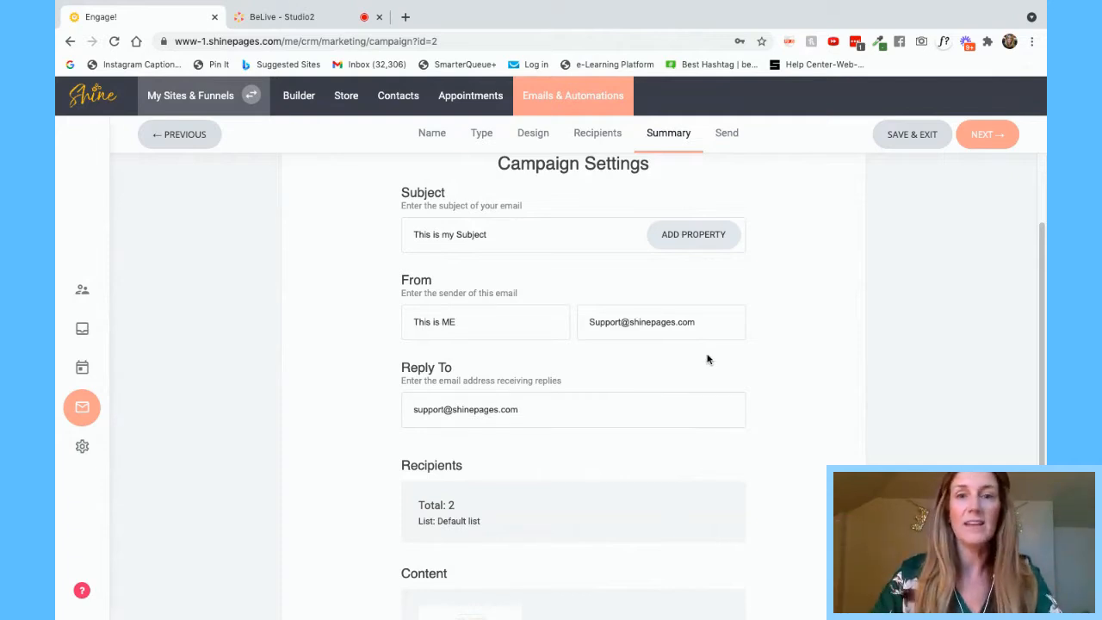
scroll(706, 359, up, 2)
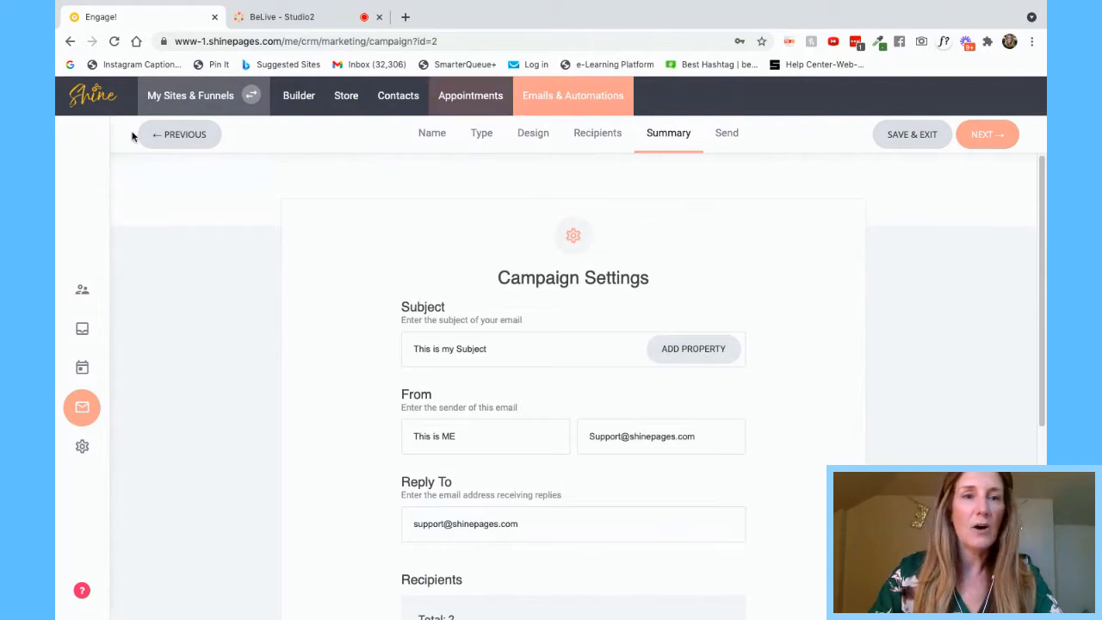
- Back out of the email campaign wizard and go to the Email Marketing Automations page
click(168, 135)
click(168, 136)
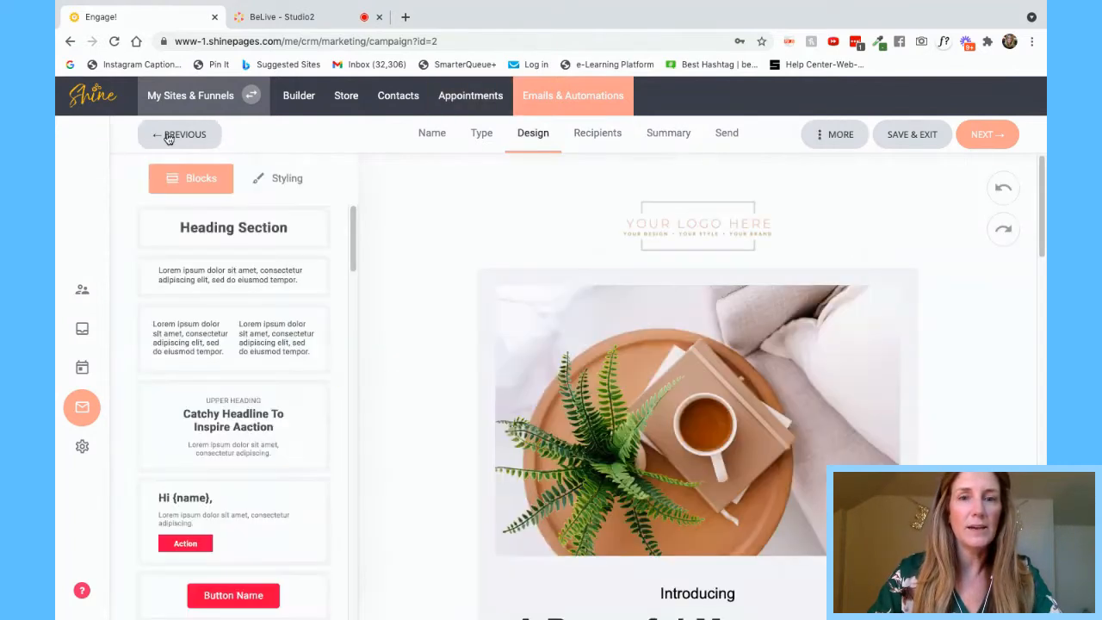
click(169, 136)
click(169, 136)
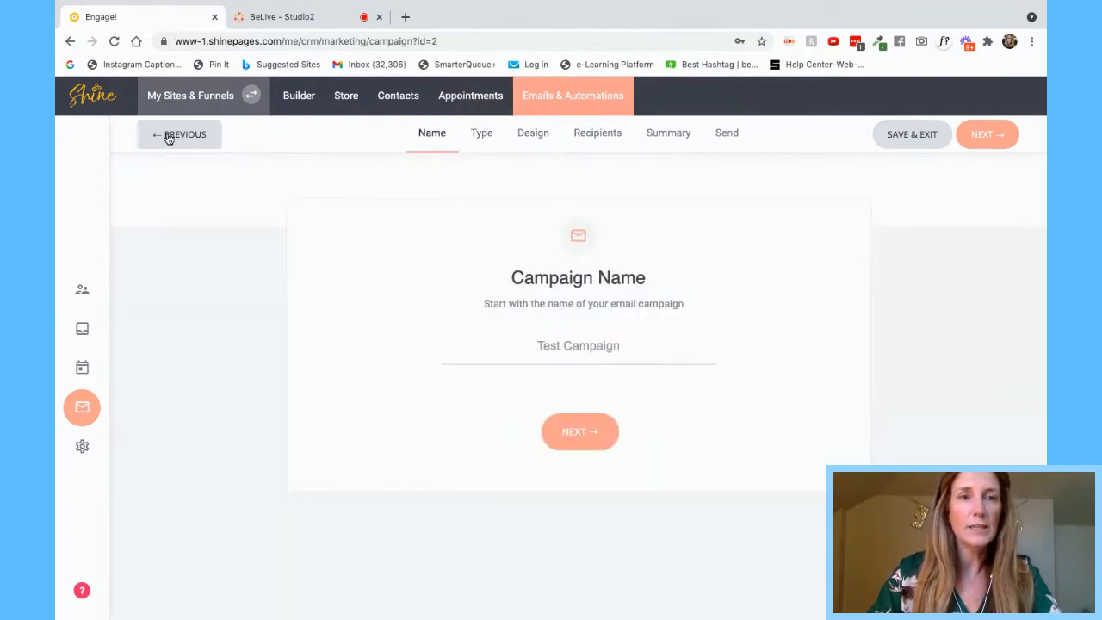
click(169, 136)
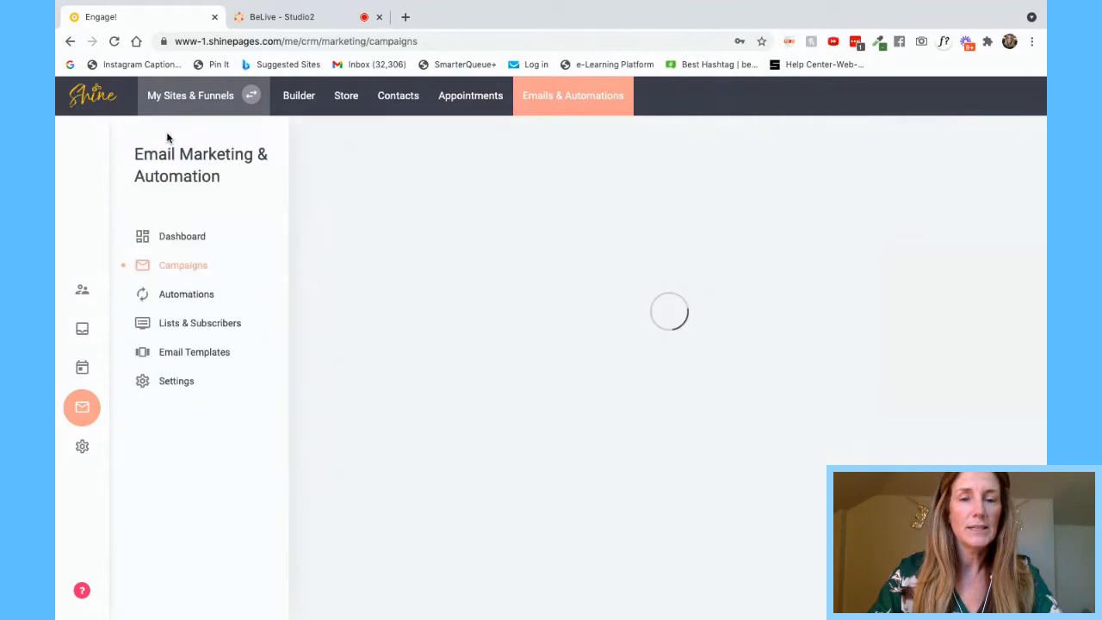
click(178, 237)
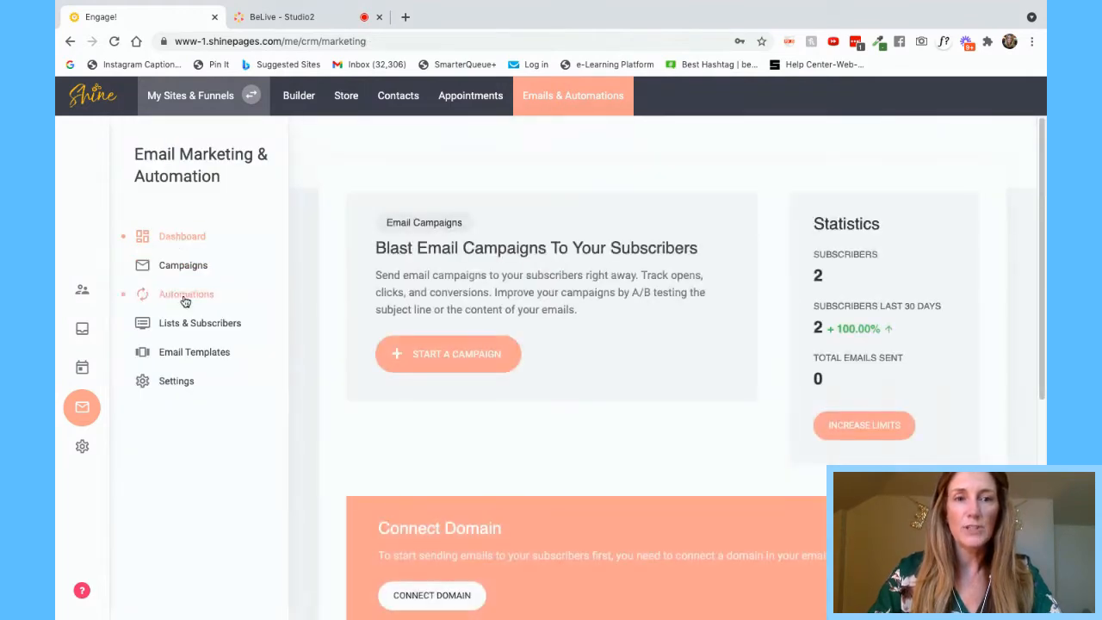
click(185, 297)
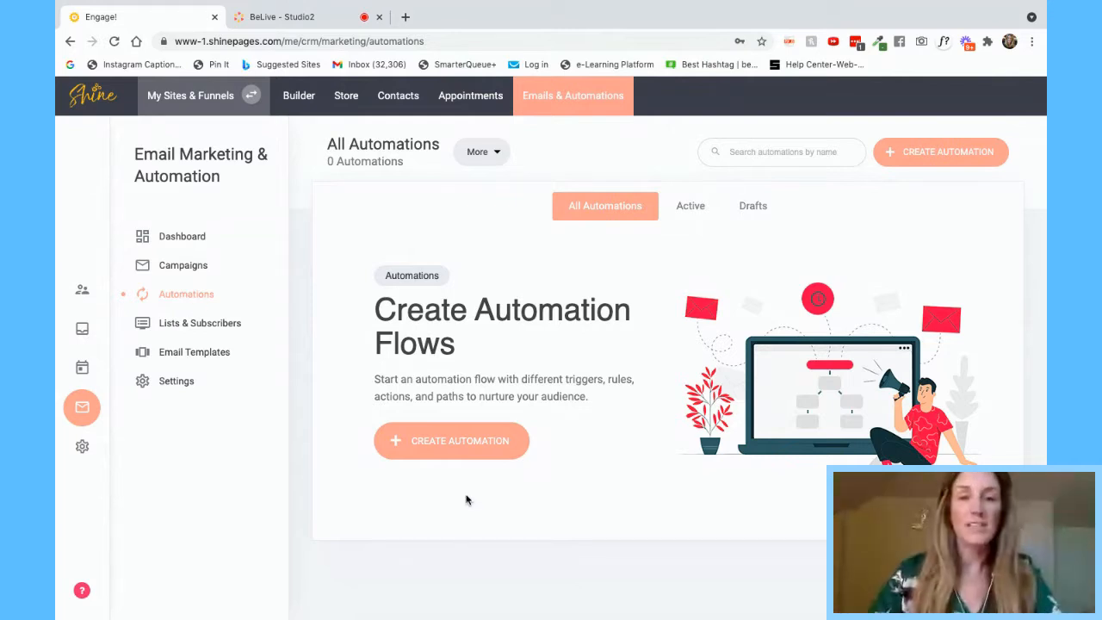
- Create a new automation named 'Test Automation'
click(464, 440)
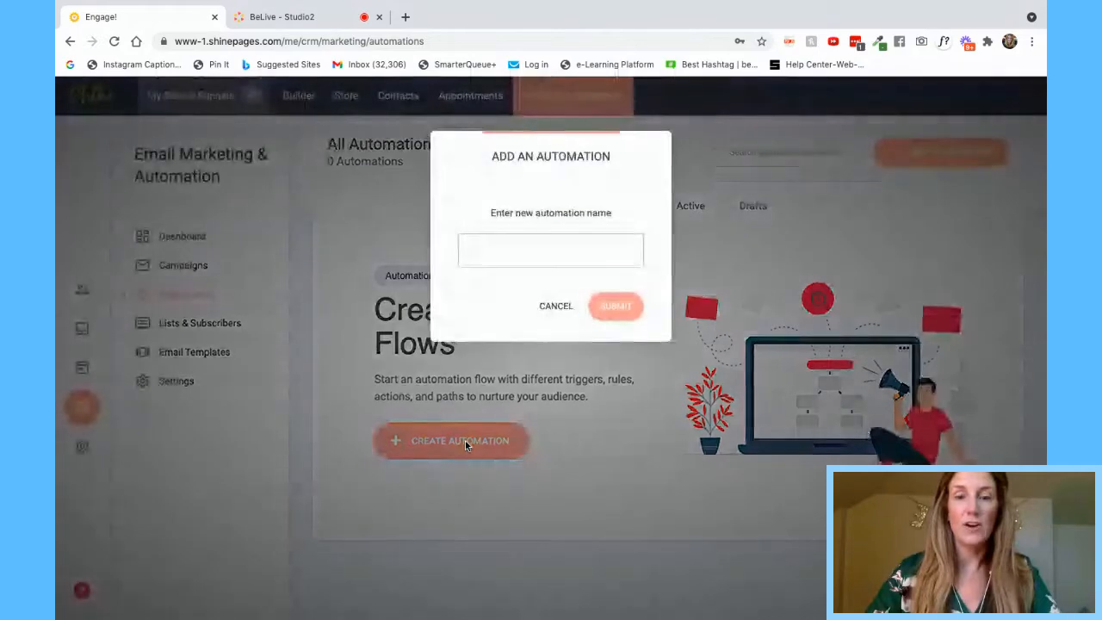
text(Test Automation)
click(611, 306)
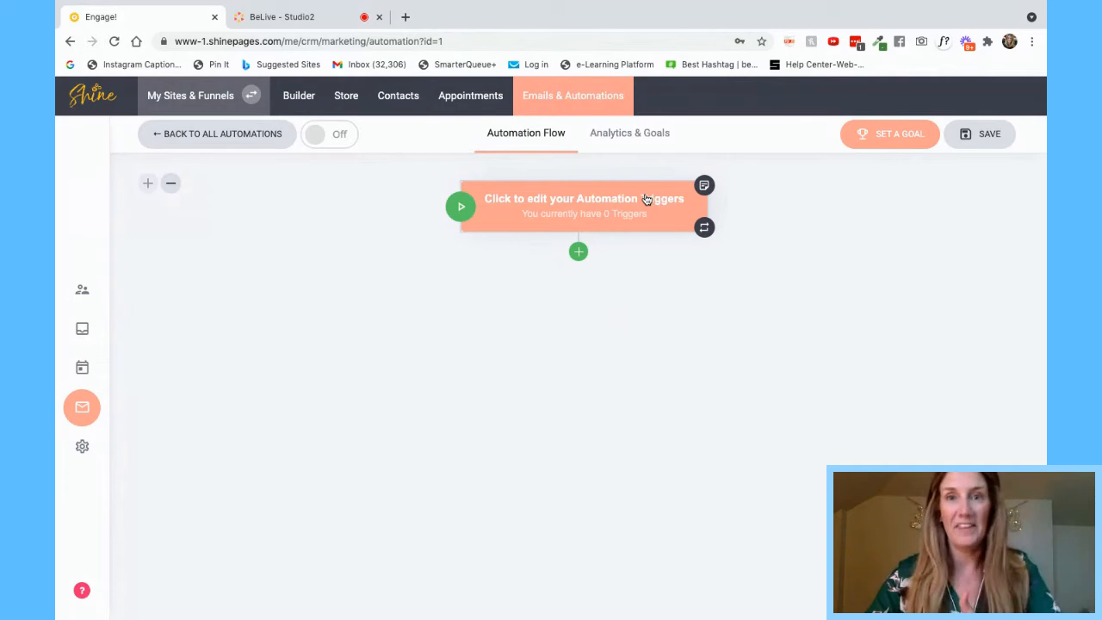
- Start adding a trigger and browse the Choose Trigger options list
click(623, 207)
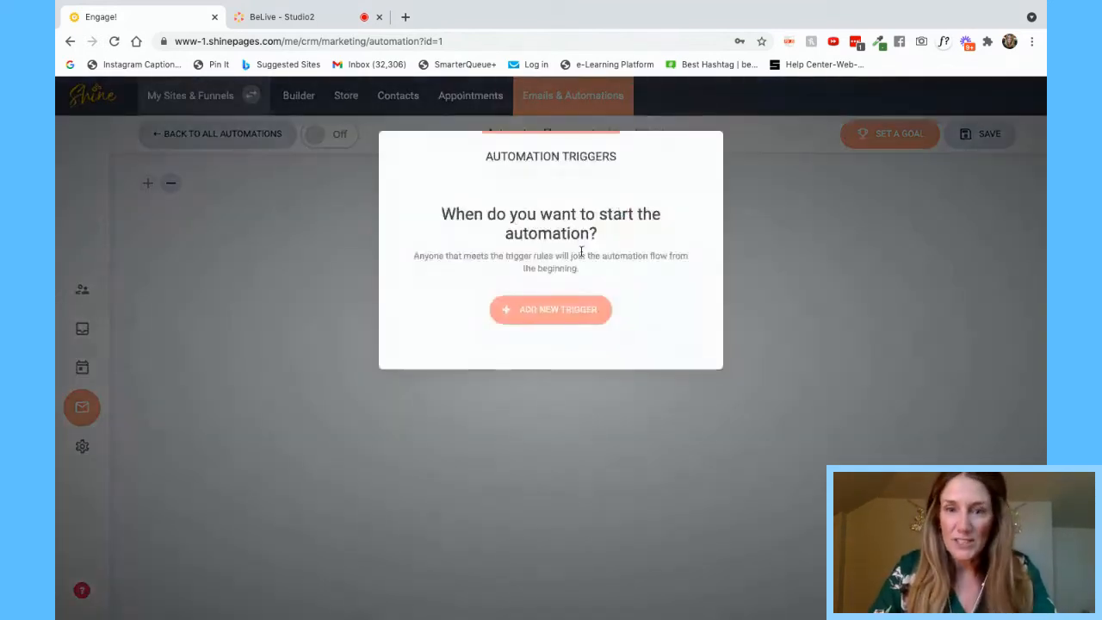
click(547, 311)
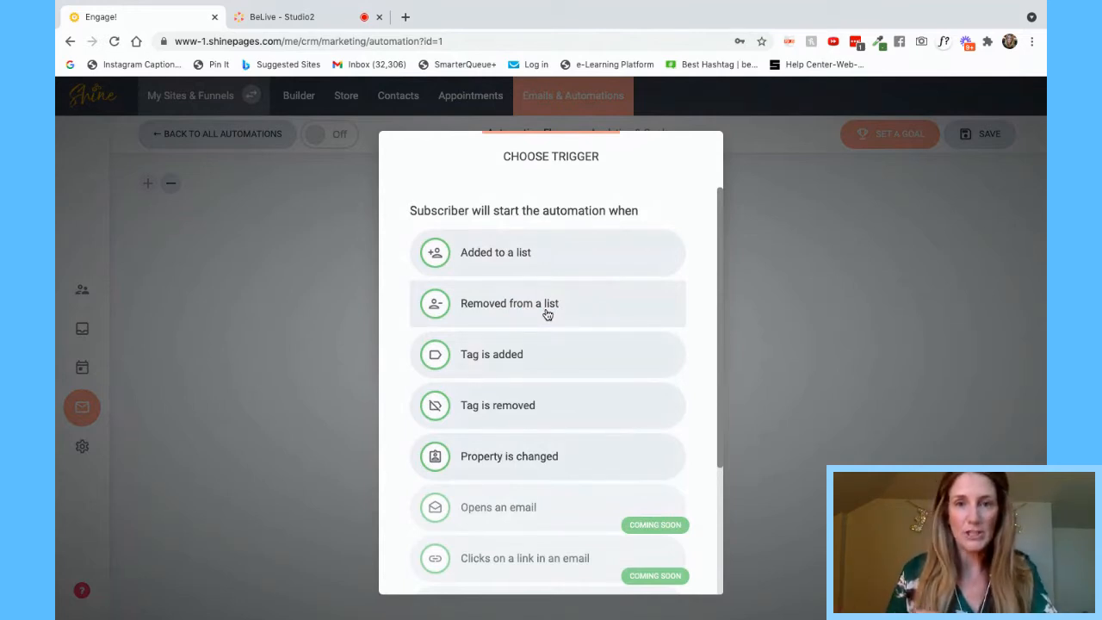
scroll(555, 472, down, 2)
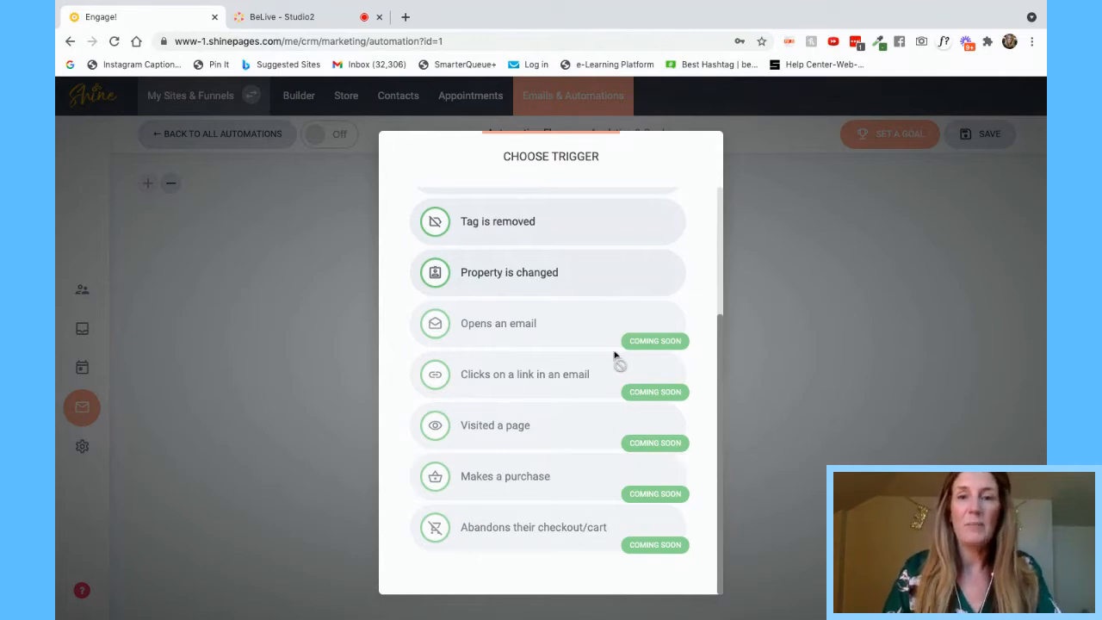
scroll(606, 354, up, 3)
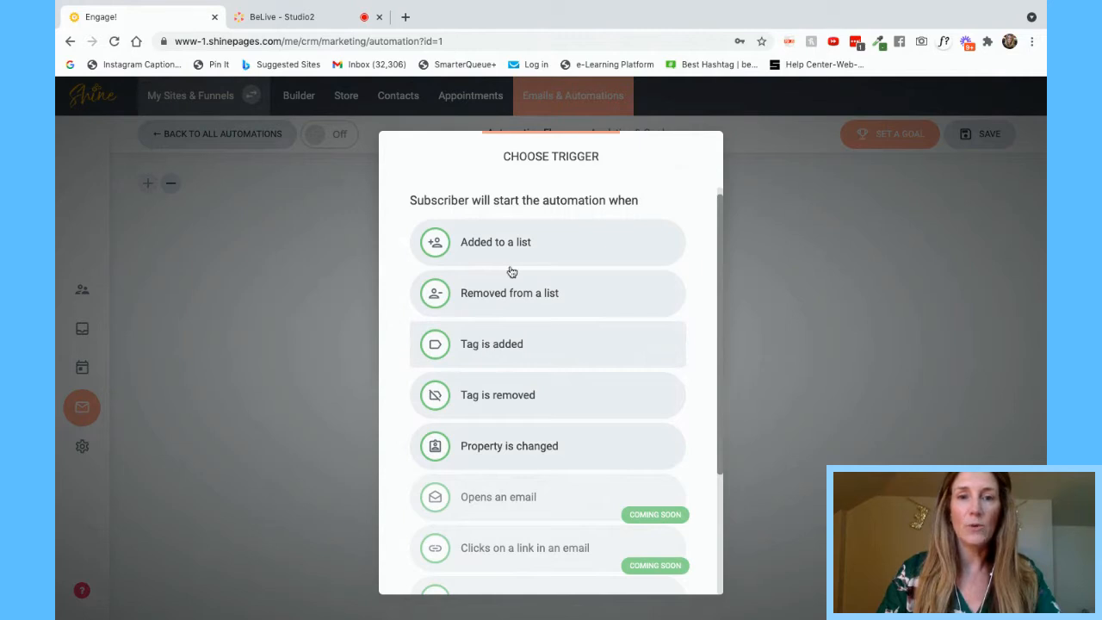
- Set the trigger to 'Added to a list' using the Default list
click(523, 240)
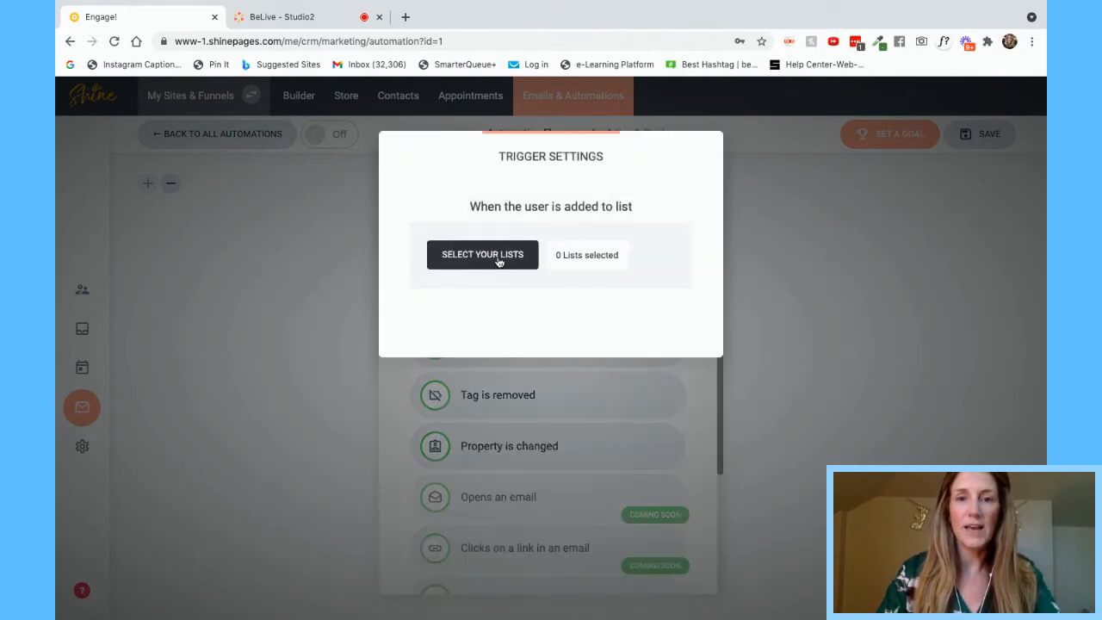
click(499, 258)
click(440, 220)
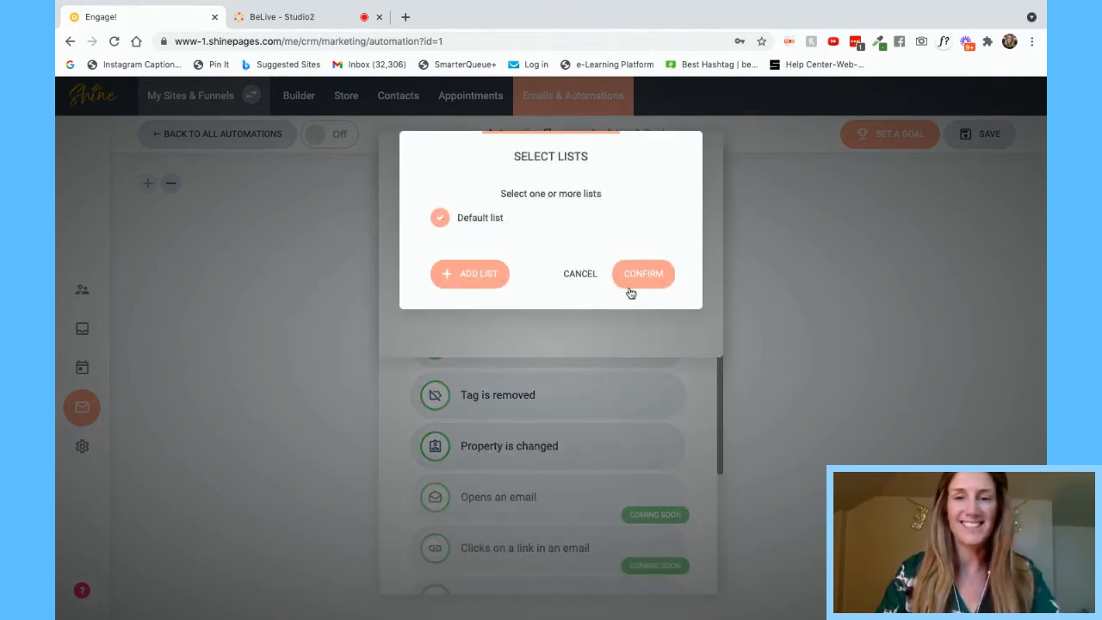
click(654, 280)
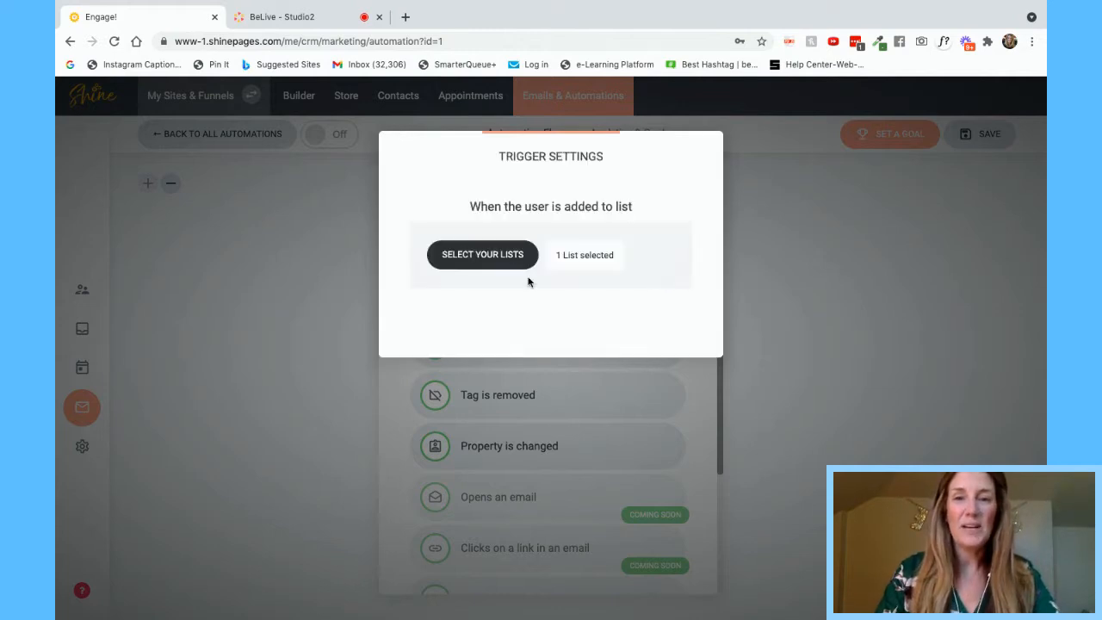
click(503, 255)
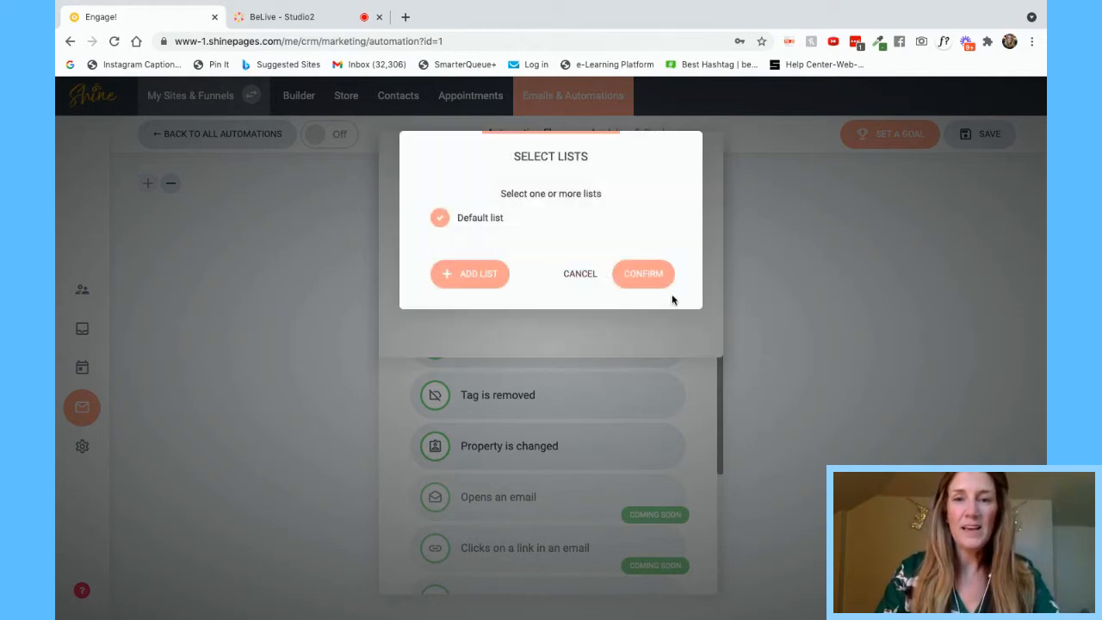
click(654, 277)
click(794, 280)
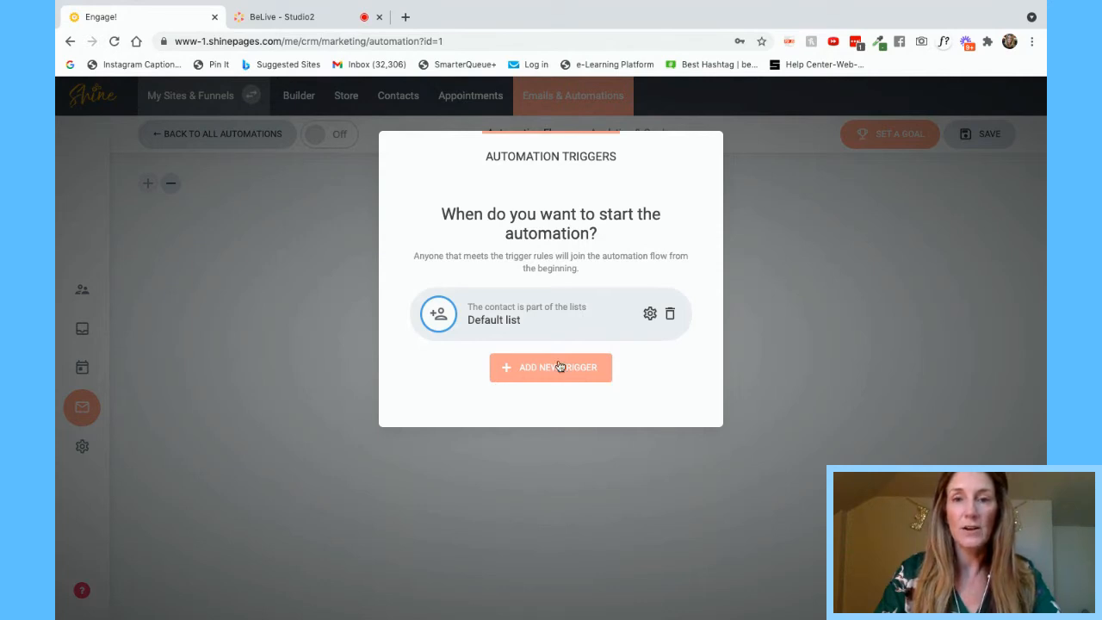
- Review the Default list trigger without changes and return to the flow editor
click(649, 313)
click(506, 260)
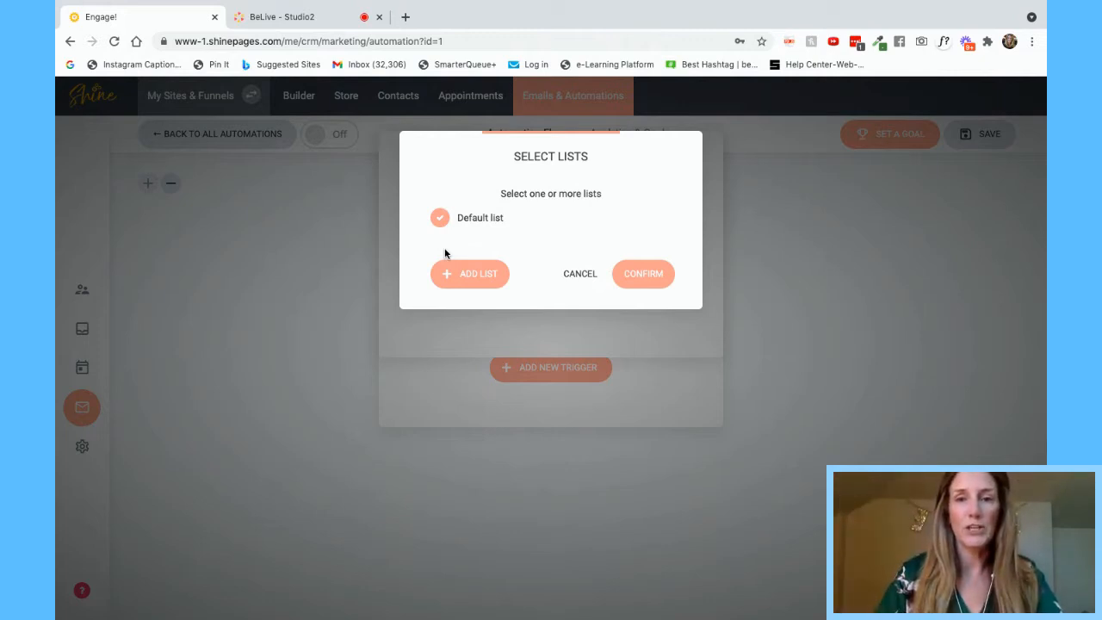
click(581, 273)
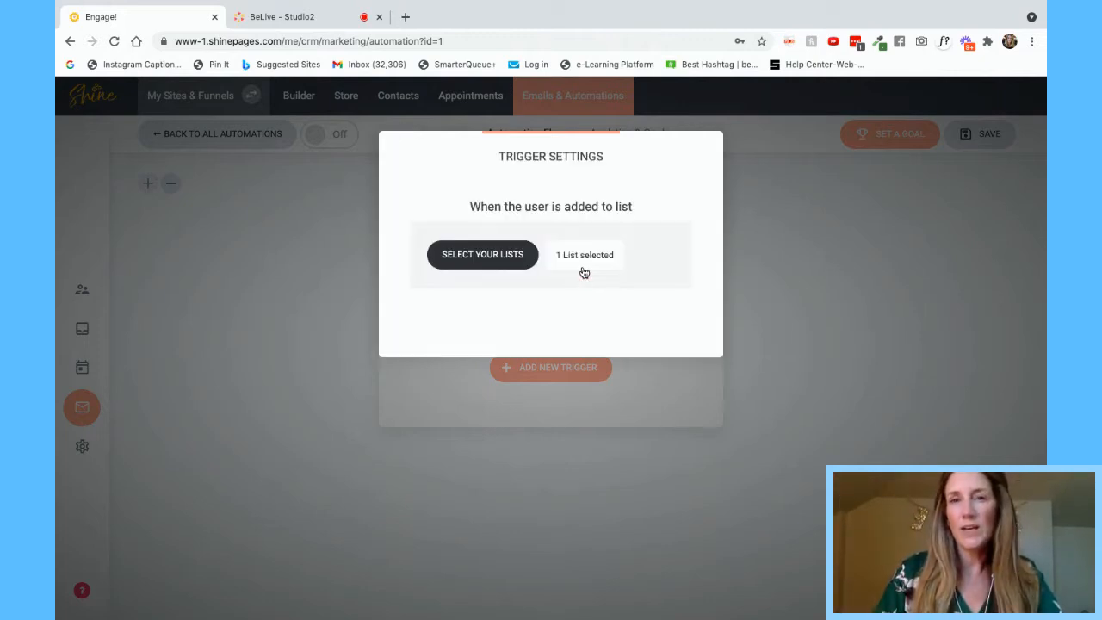
click(818, 299)
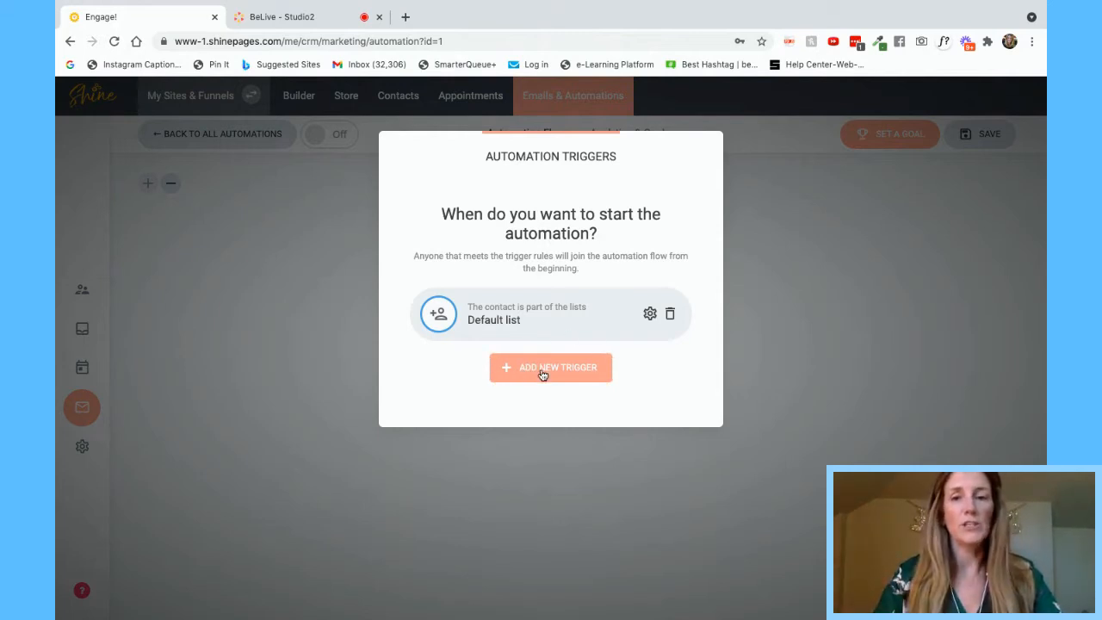
click(790, 217)
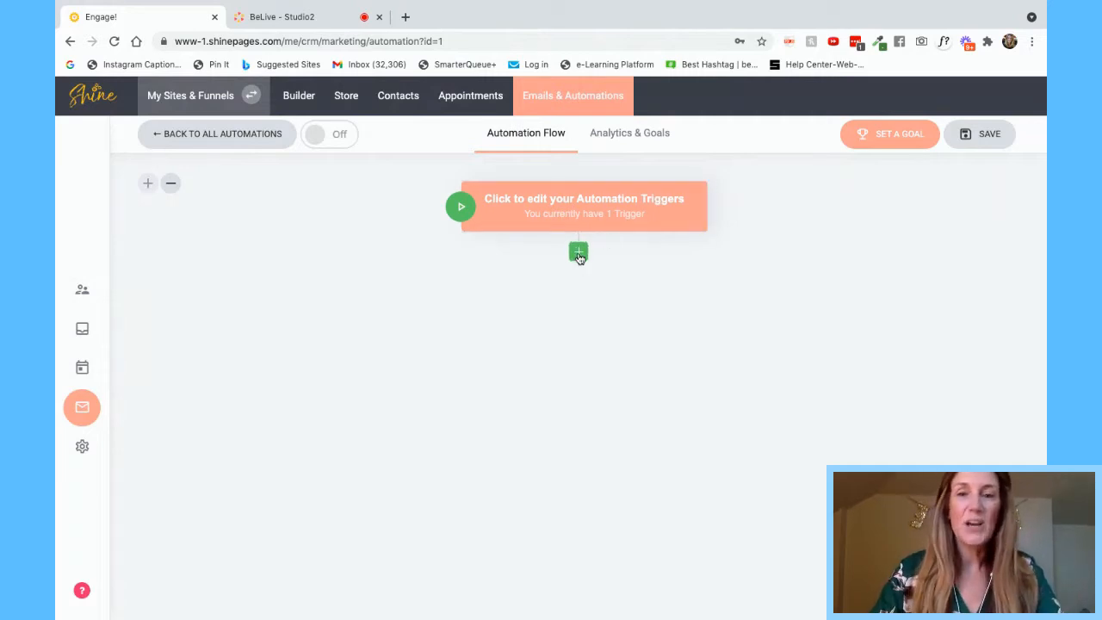
click(578, 253)
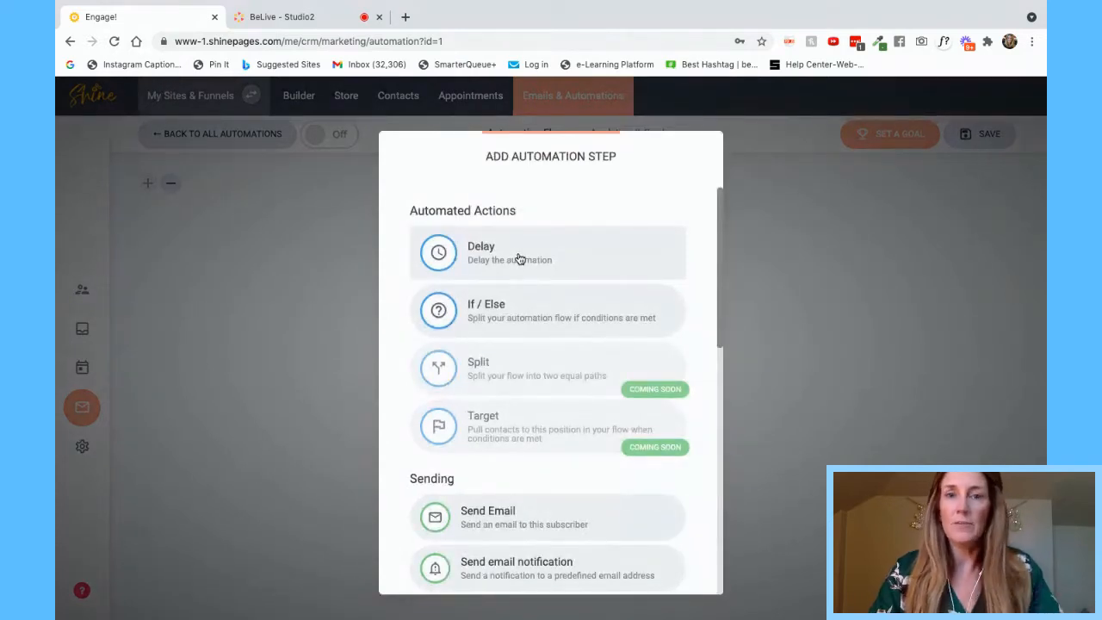
- Browse the Add Automation Step list and choose a Delay step
scroll(529, 386, down, 2)
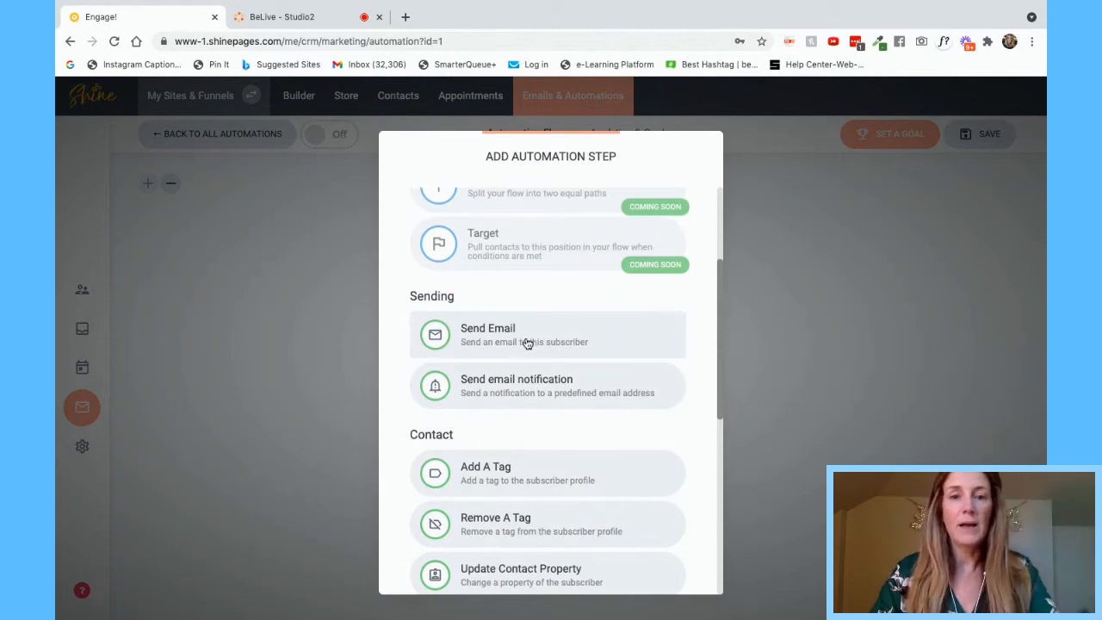
scroll(534, 545, down, 3)
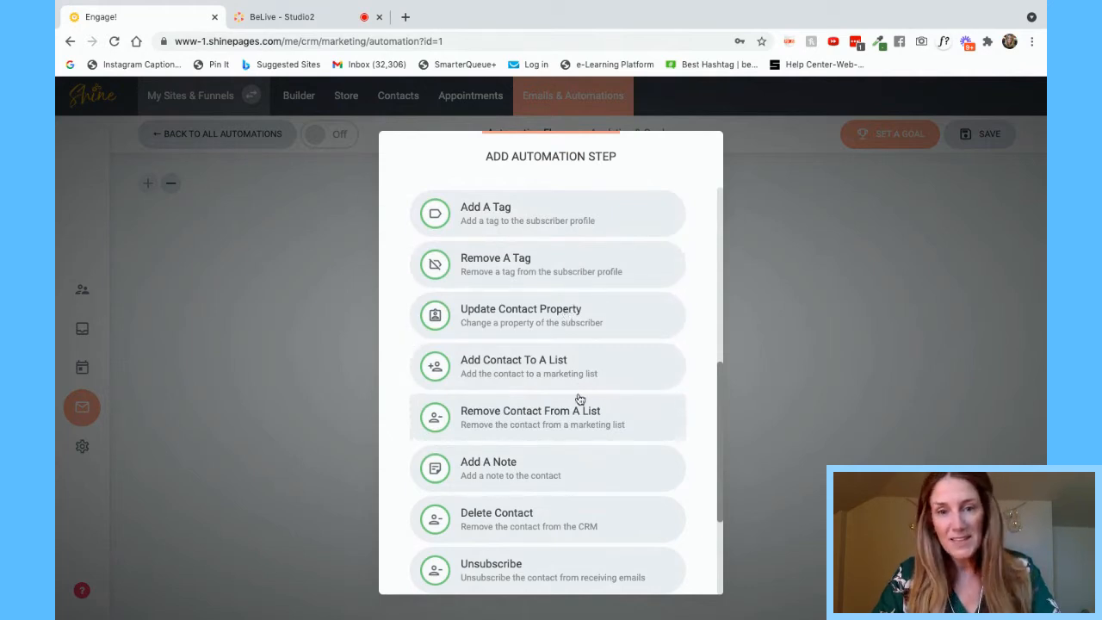
scroll(561, 494, down, 3)
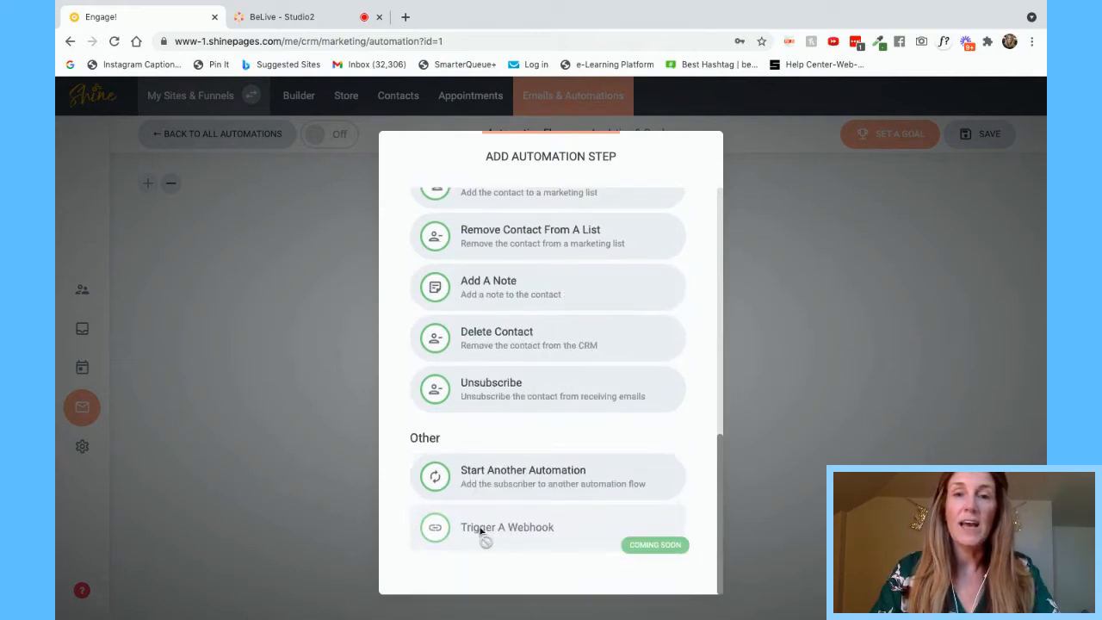
scroll(617, 395, up, 6)
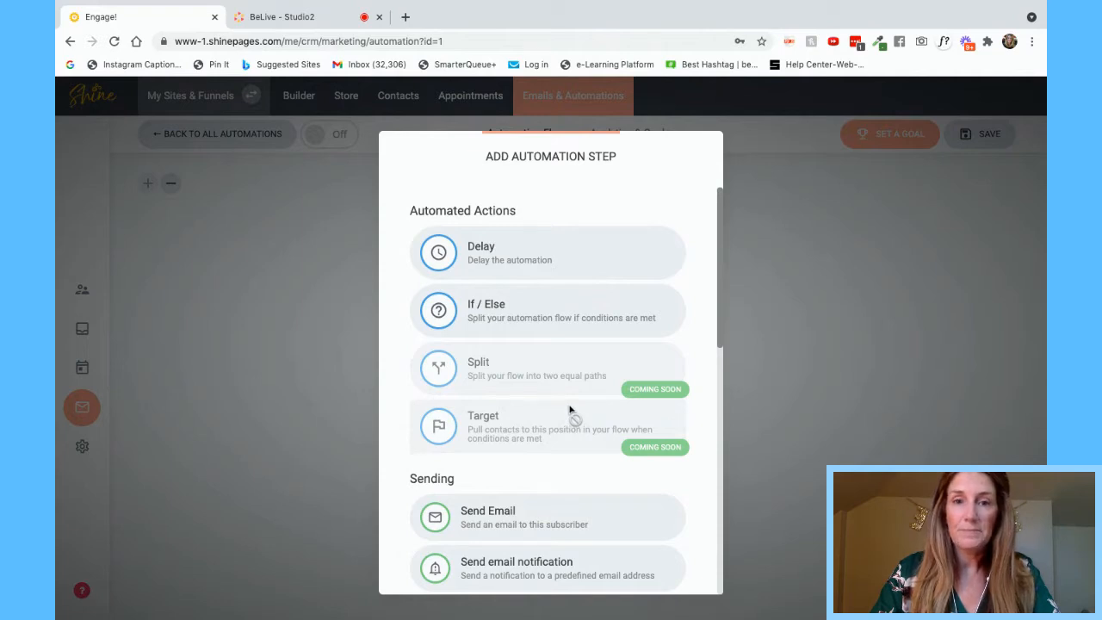
click(531, 250)
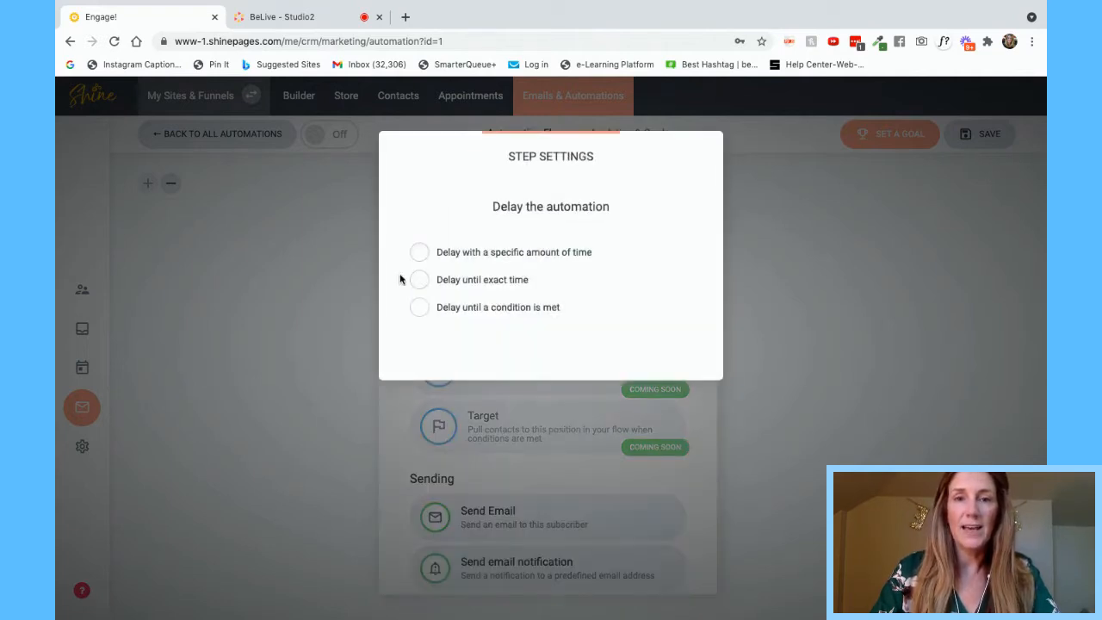
- Add a Delay step that waits a fixed amount of 1 day
click(419, 253)
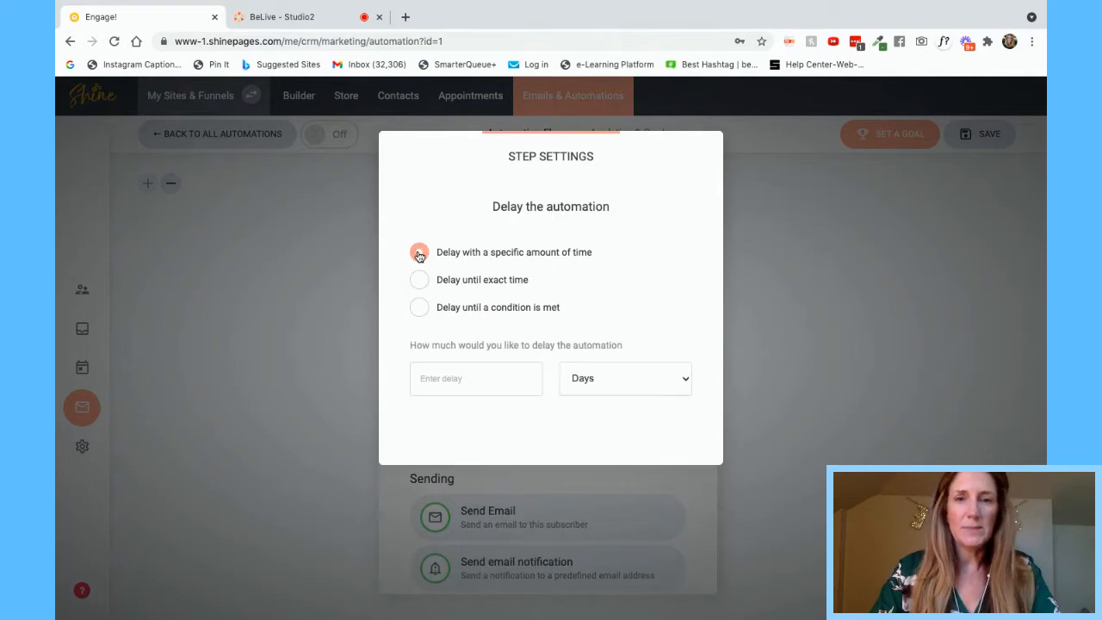
click(457, 376)
text(1)
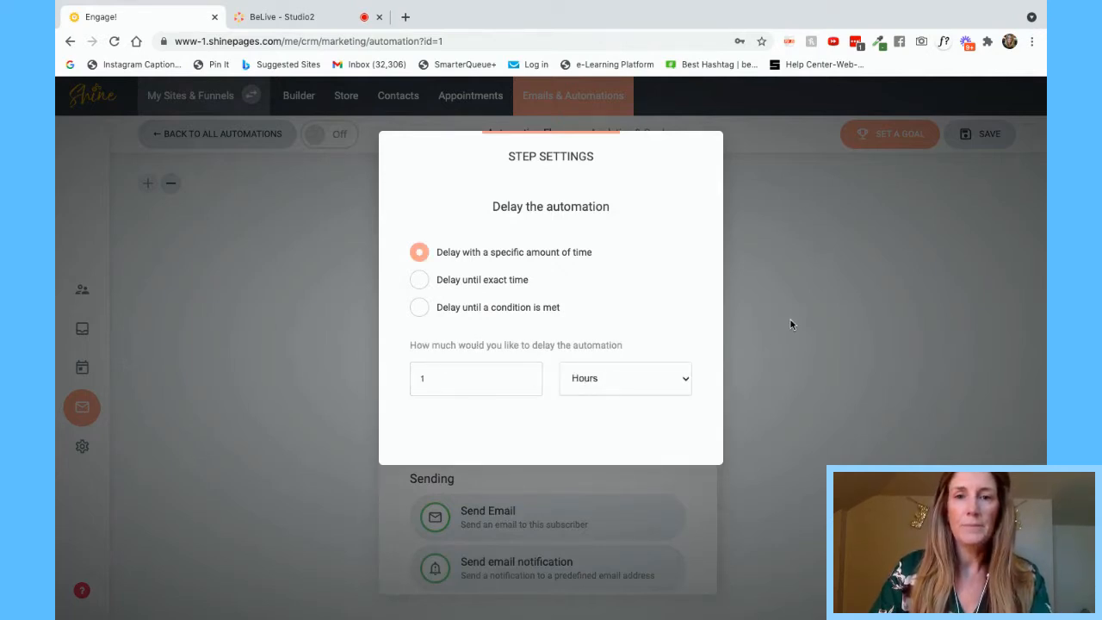
click(790, 321)
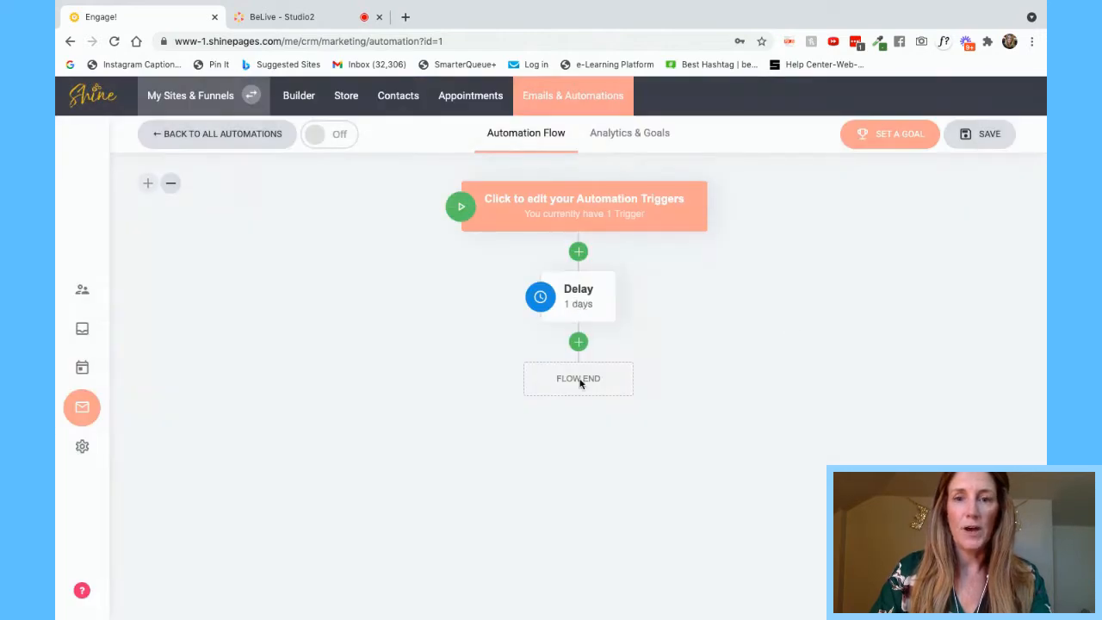
click(578, 342)
scroll(519, 516, down, 1)
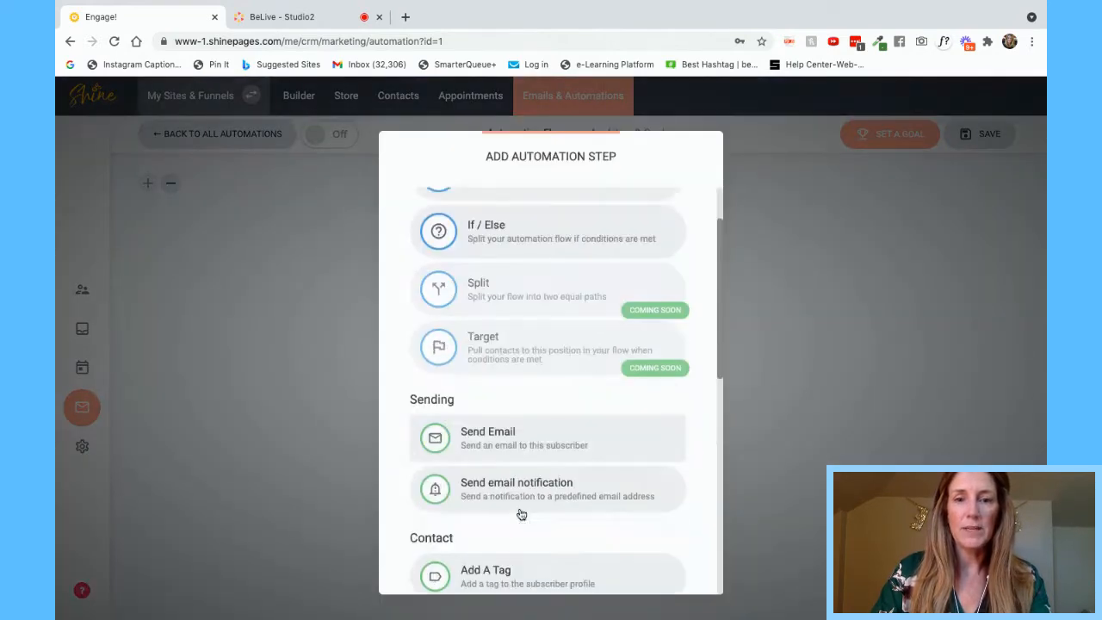
click(519, 431)
click(517, 288)
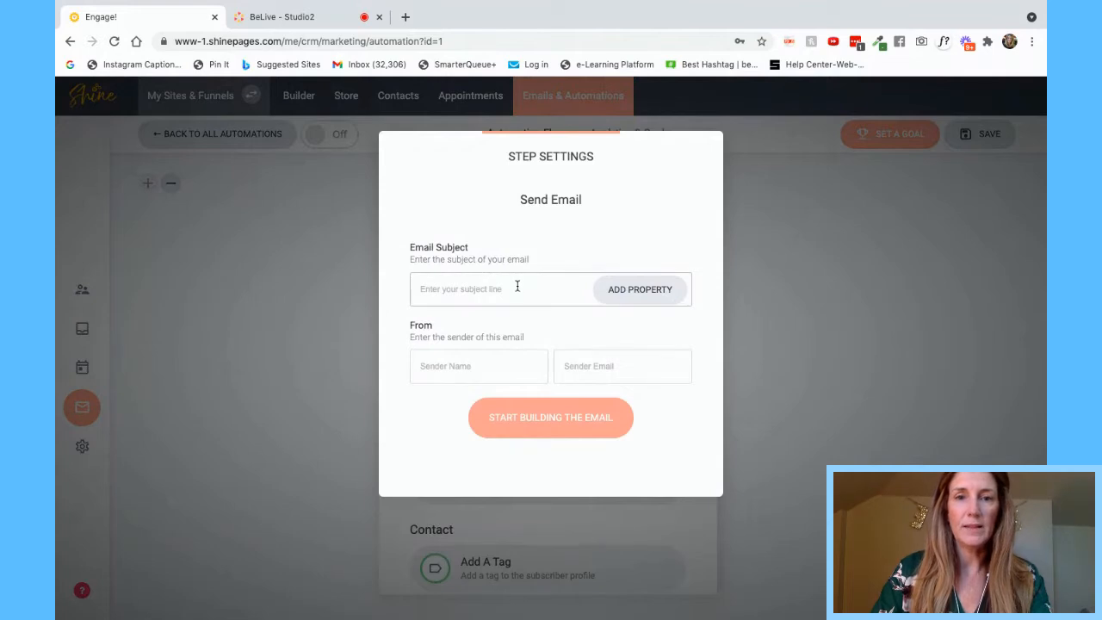
text(This Su)
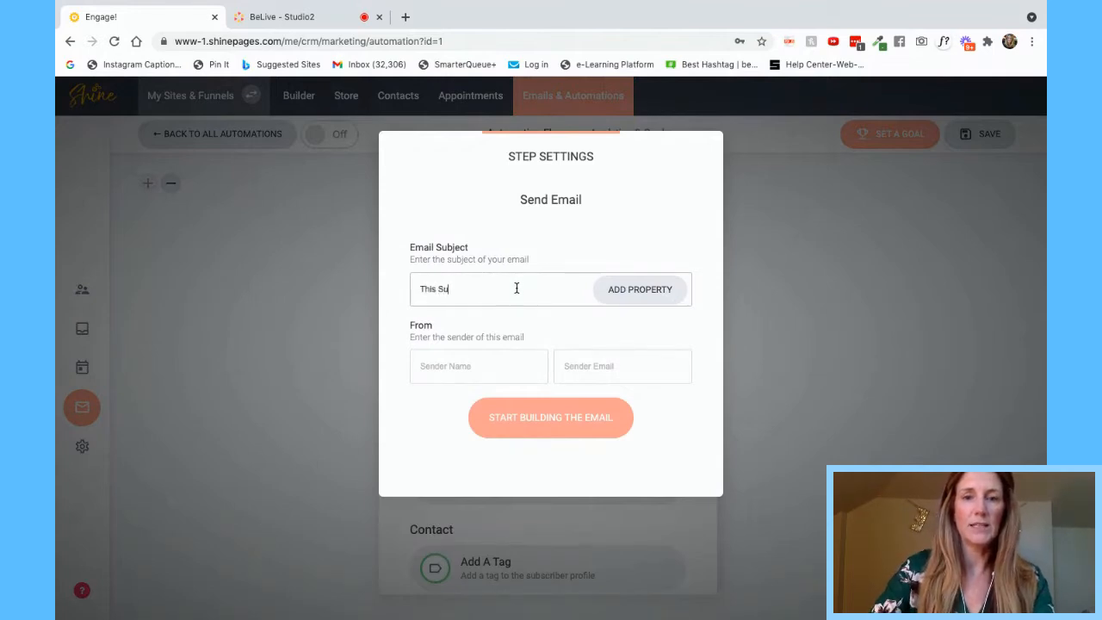
text(bject Line)
click(462, 371)
text(From me)
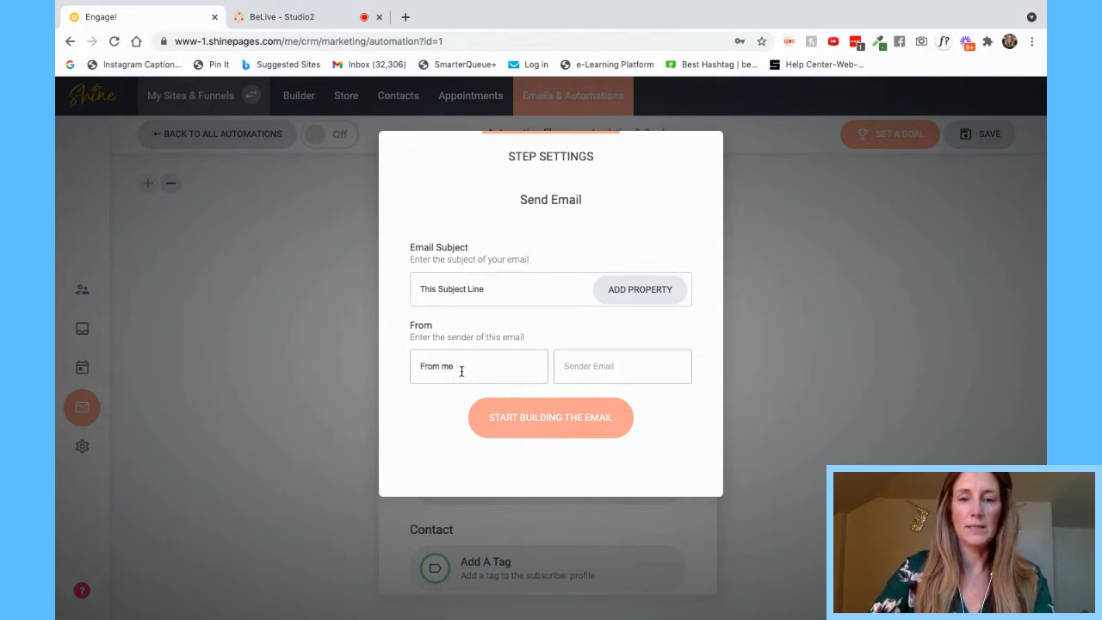
key(Tab)
click(534, 418)
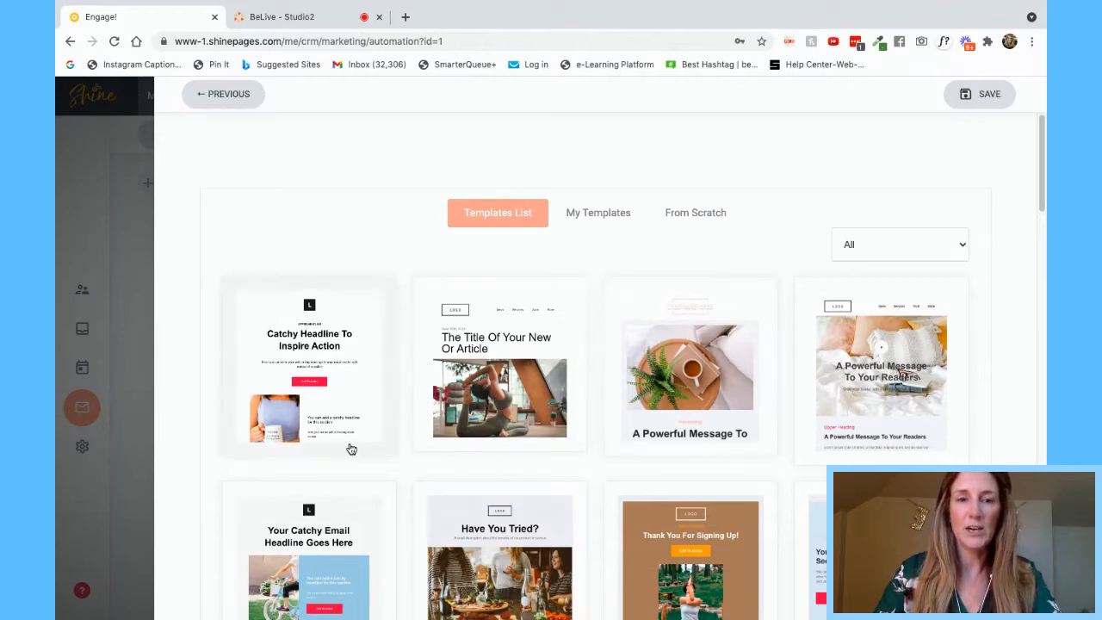
- Build the email from the Catchy Headline To Inspire Action template and save it
click(341, 384)
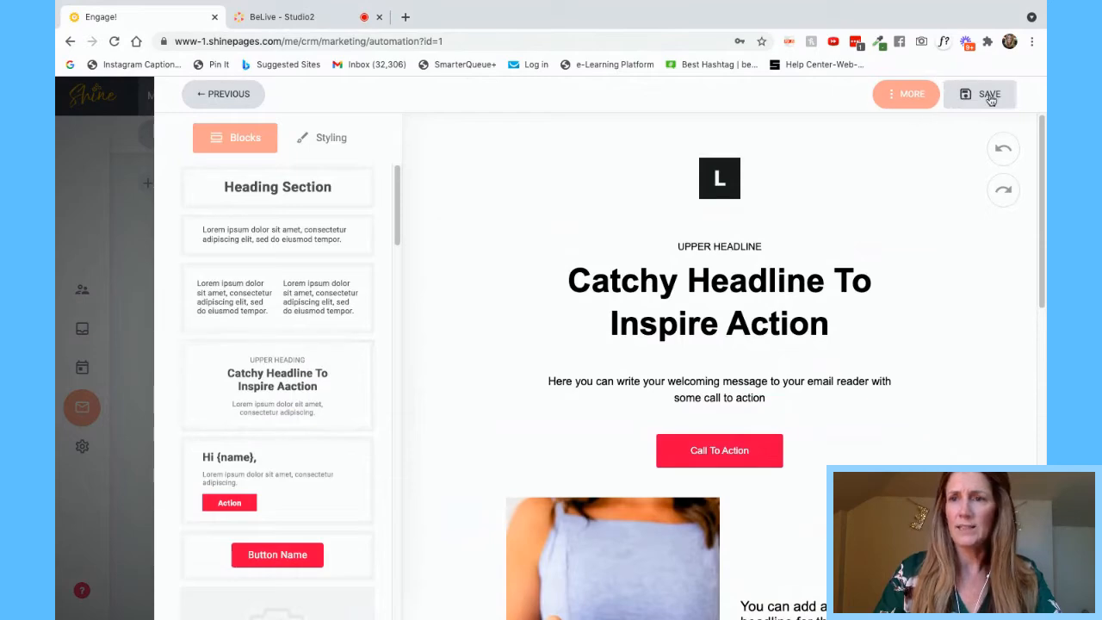
scroll(856, 301, down, 9)
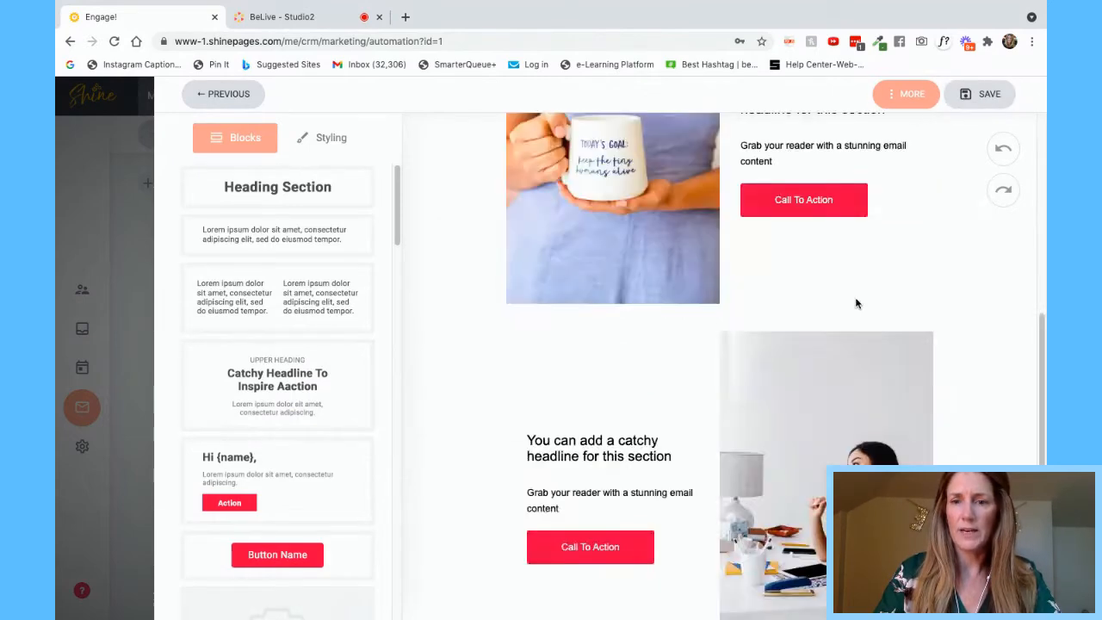
scroll(856, 303, up, 3)
scroll(857, 303, up, 6)
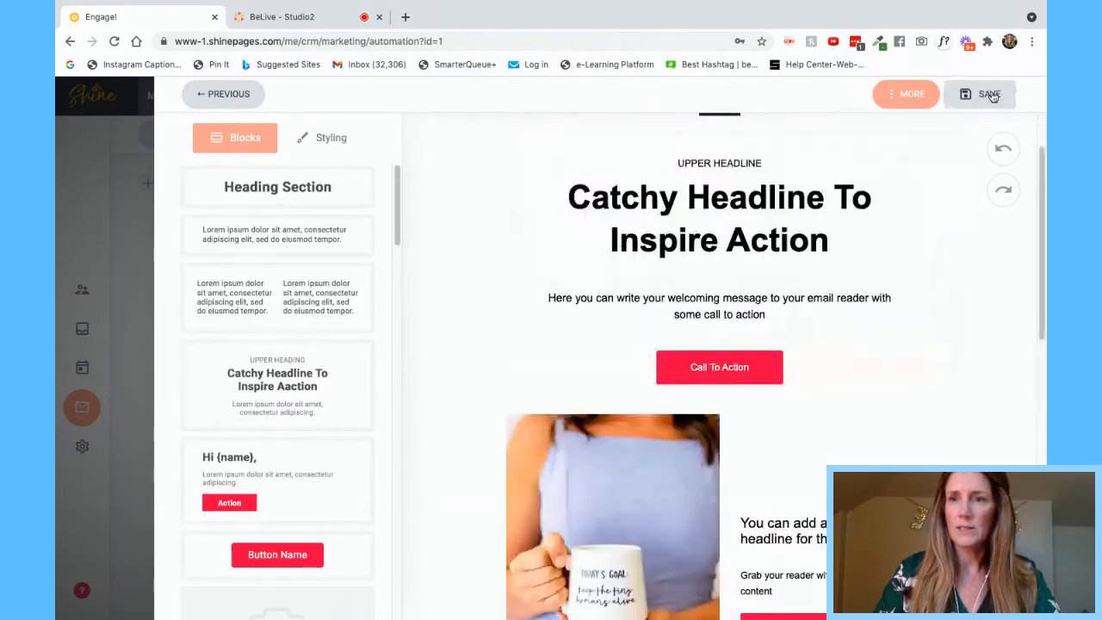
click(990, 94)
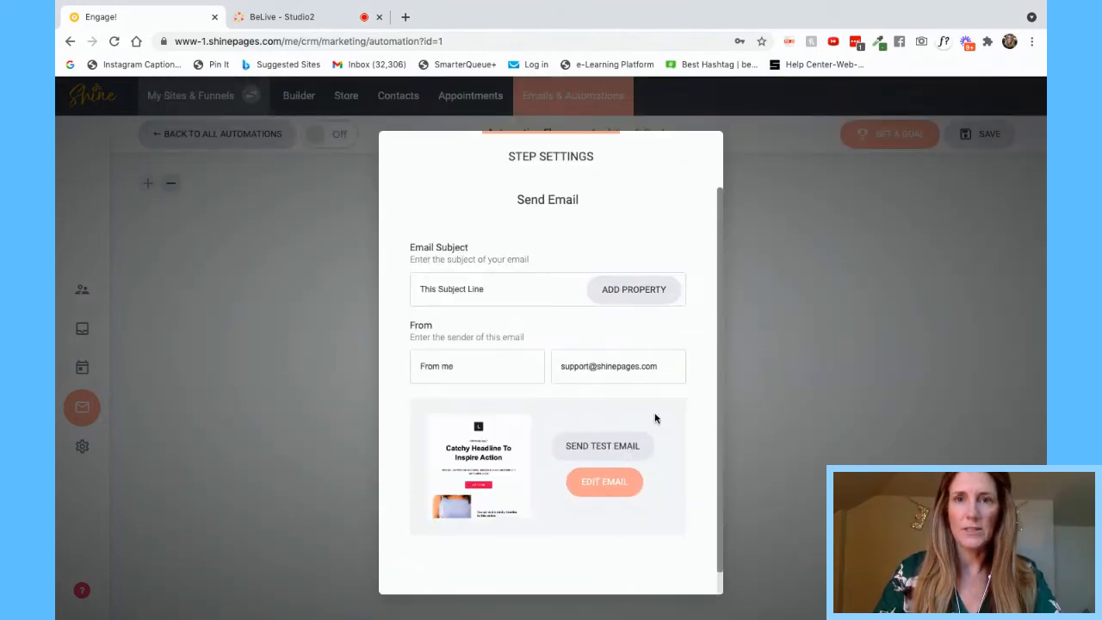
click(836, 349)
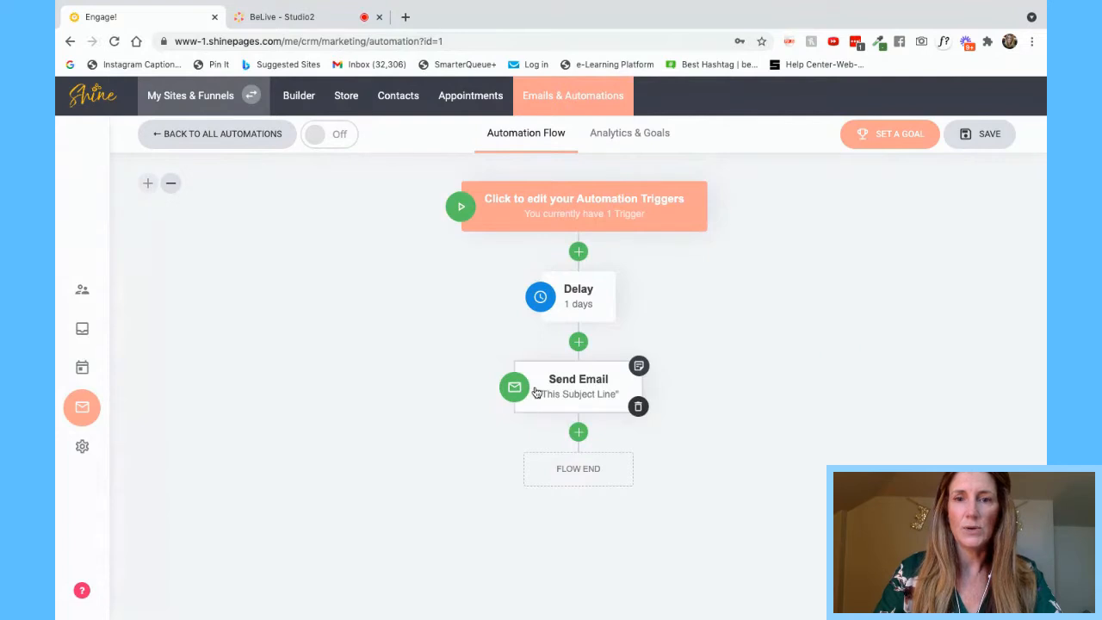
- Switch the Delay step's unit to hours
mouse_move(591, 296)
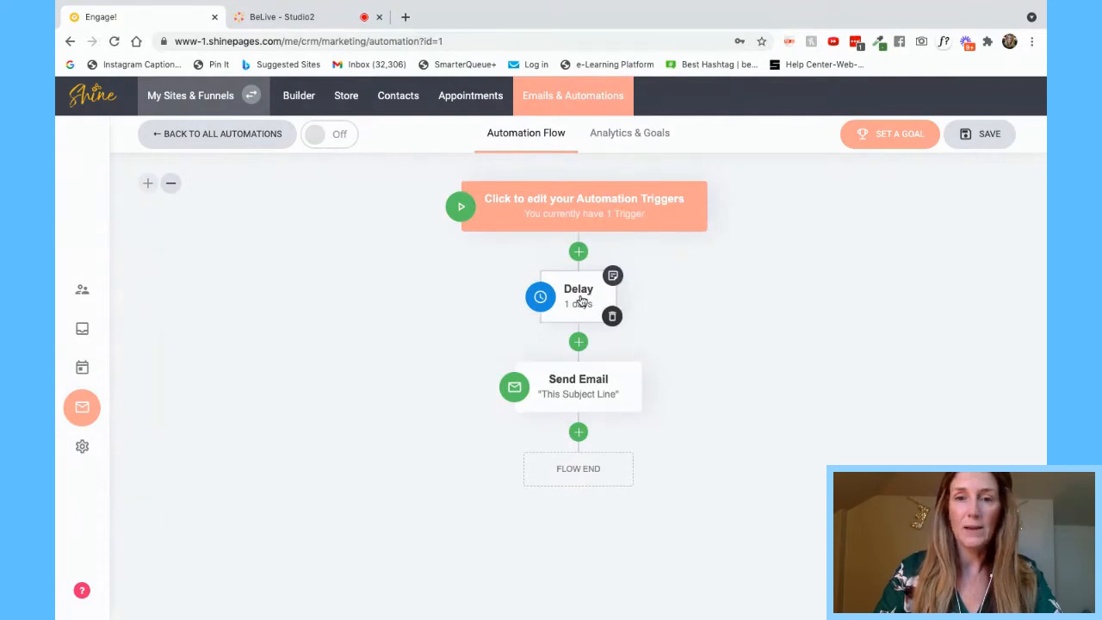
click(580, 297)
click(608, 377)
click(608, 389)
click(842, 390)
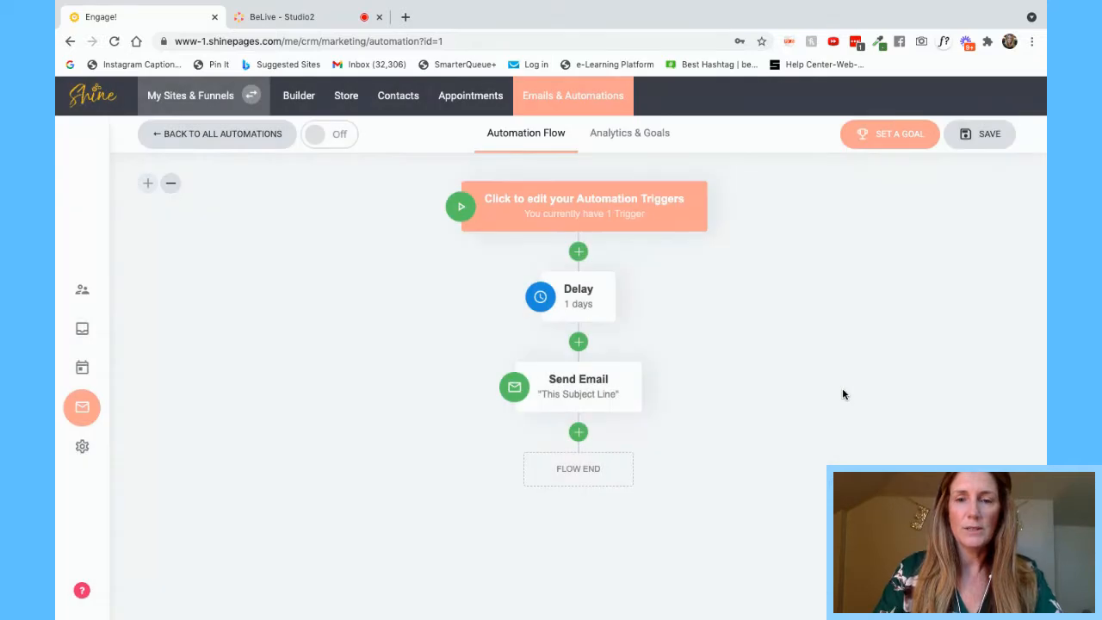
- Change the Delay step to 2 minutes
click(592, 297)
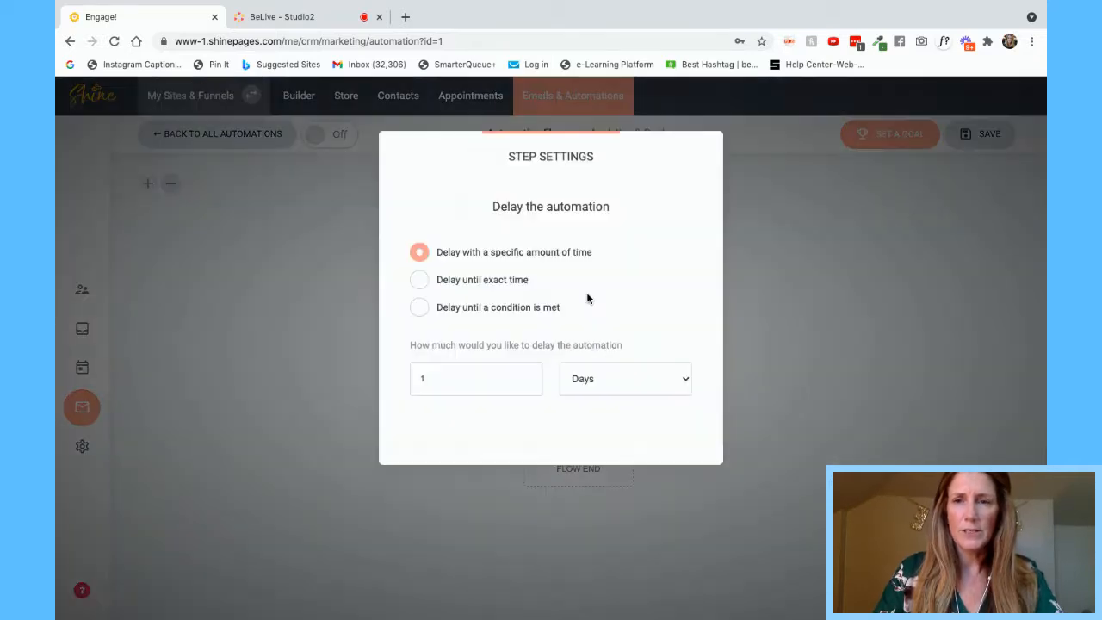
click(586, 407)
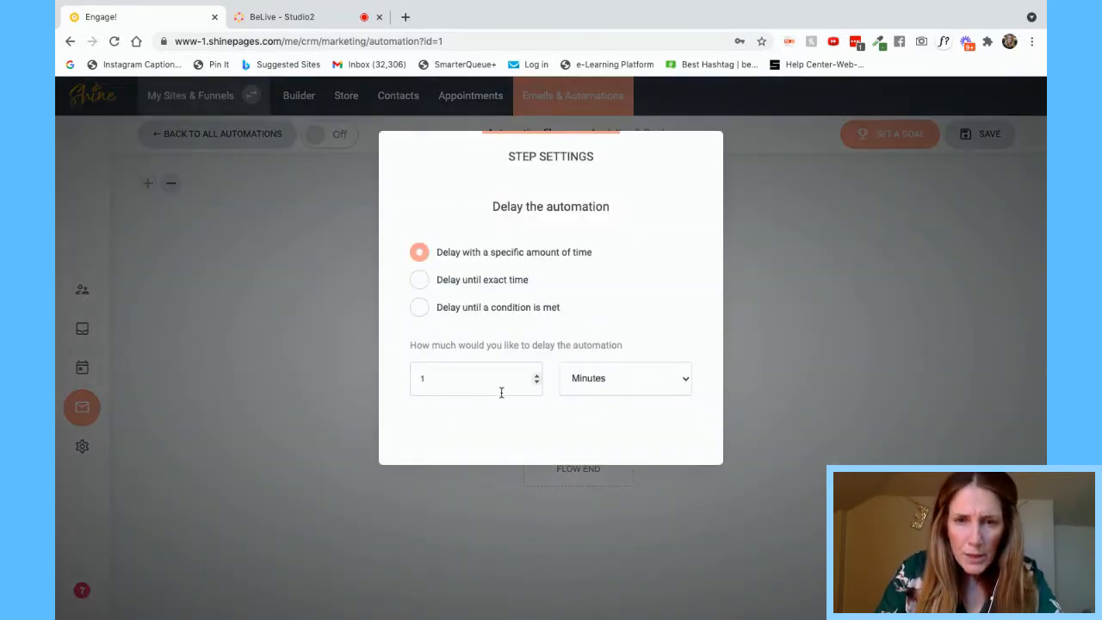
drag(437, 380, 412, 378)
click(664, 341)
click(639, 370)
click(794, 290)
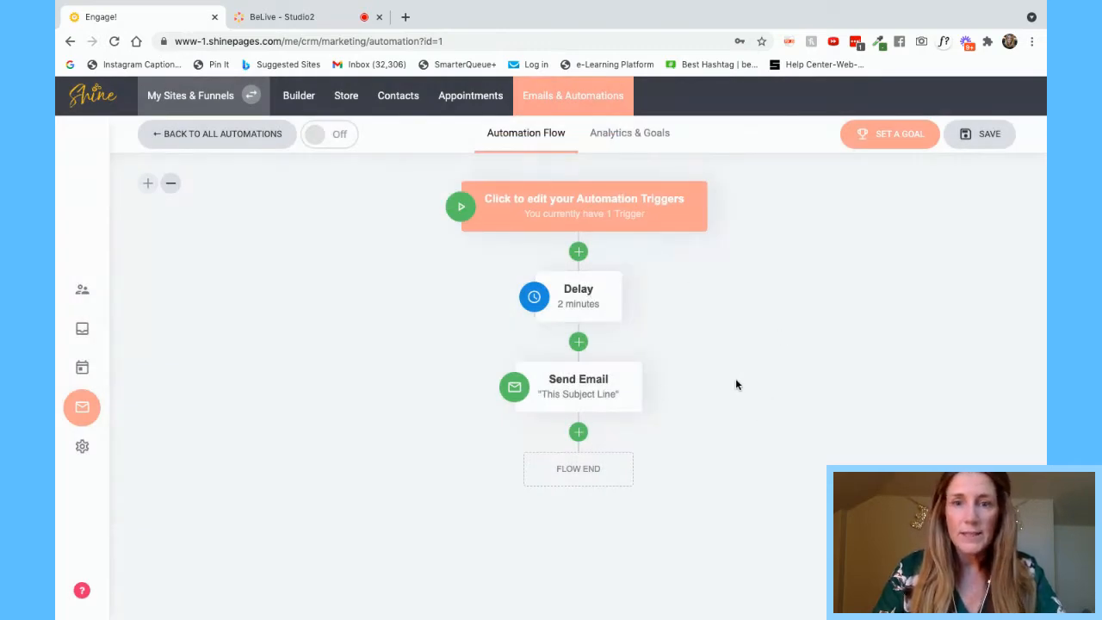
mouse_move(602, 393)
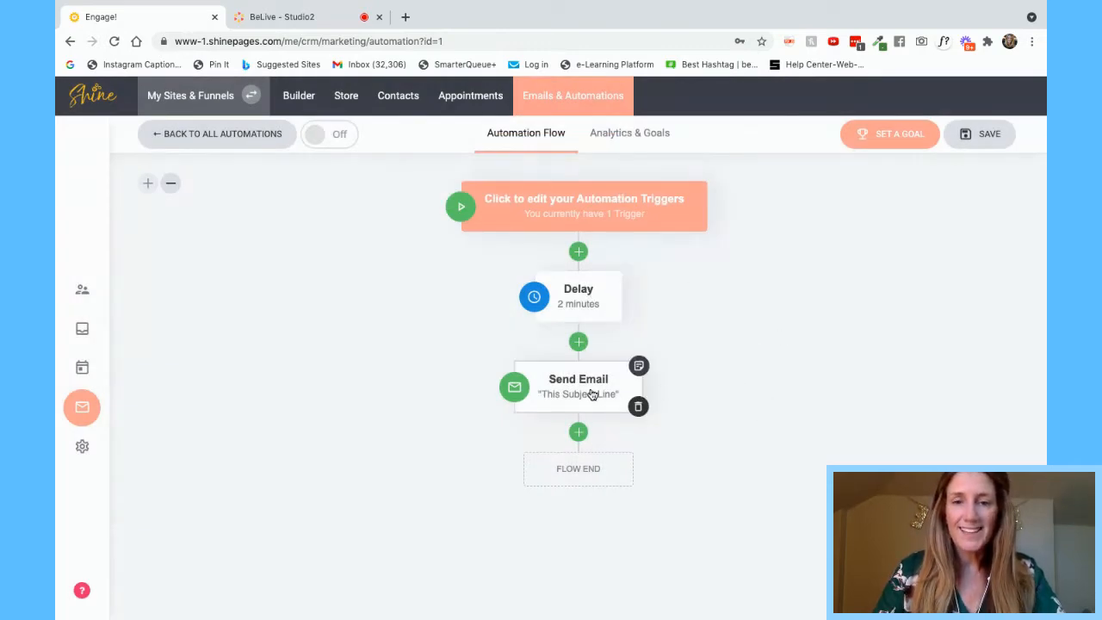
click(578, 431)
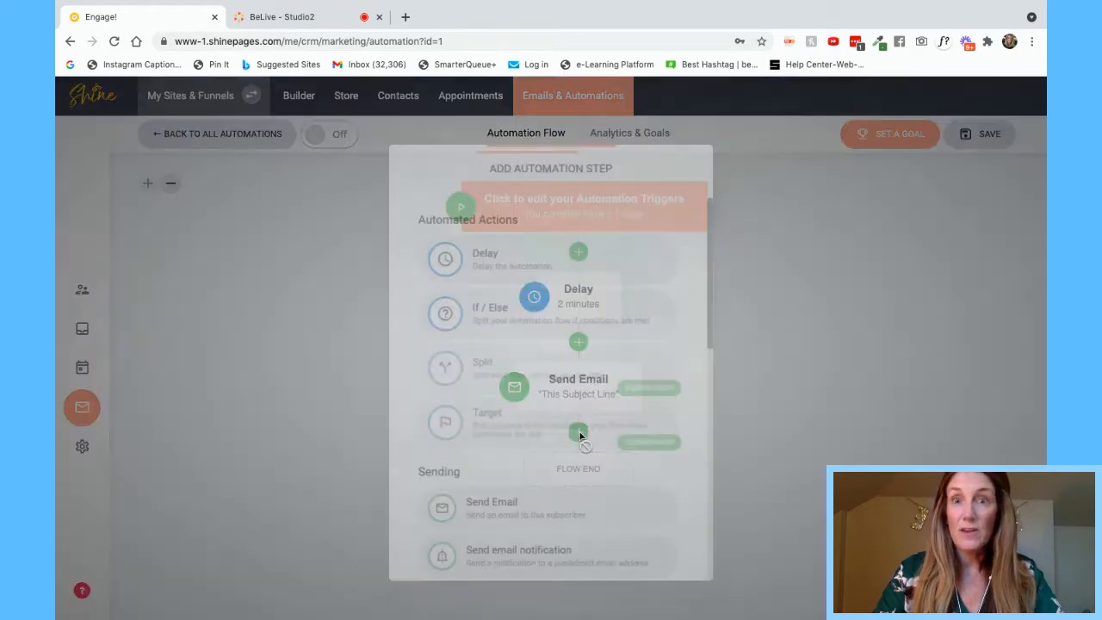
click(499, 247)
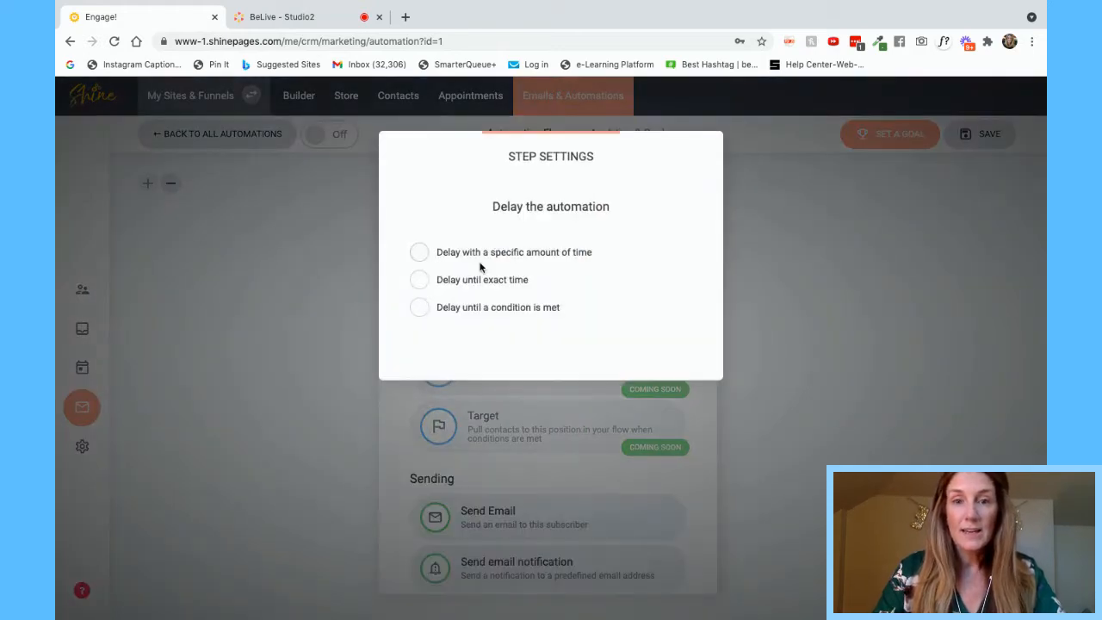
click(419, 280)
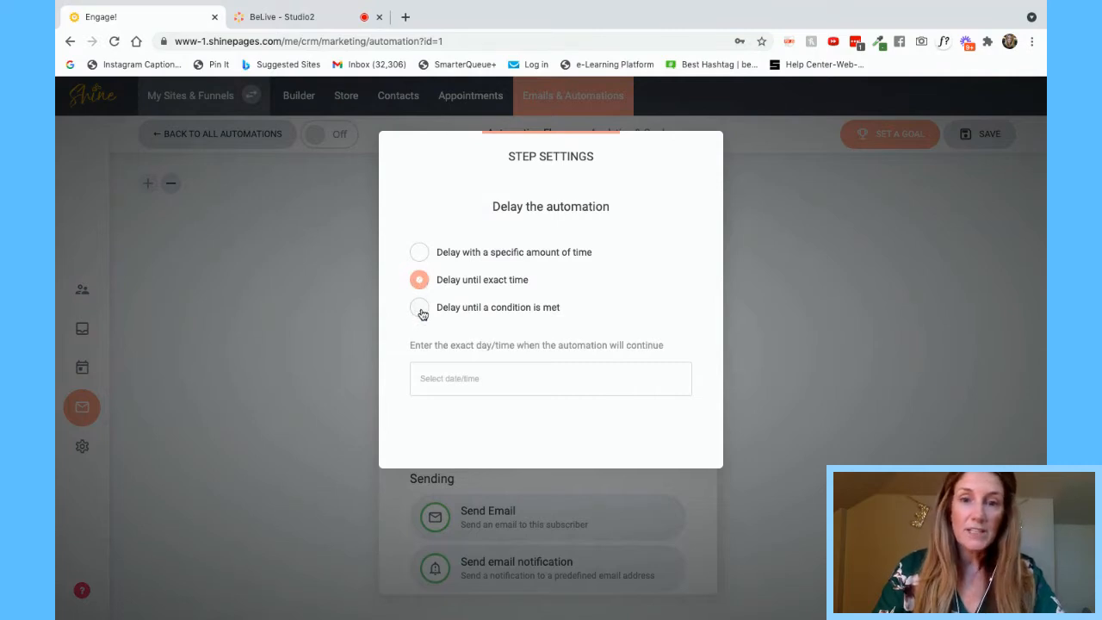
click(420, 312)
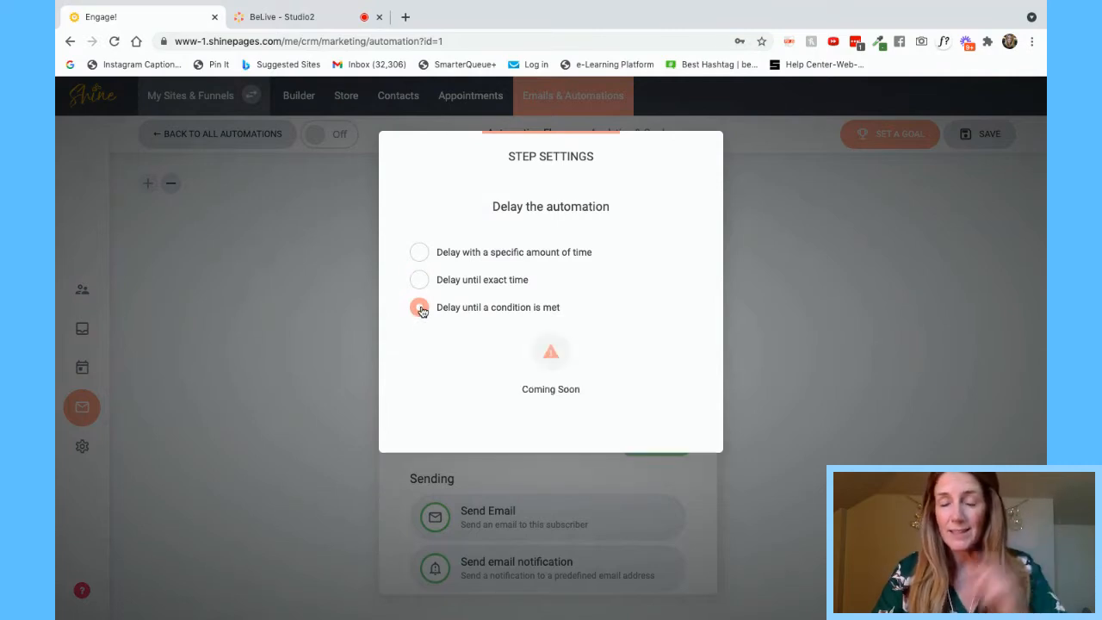
click(419, 251)
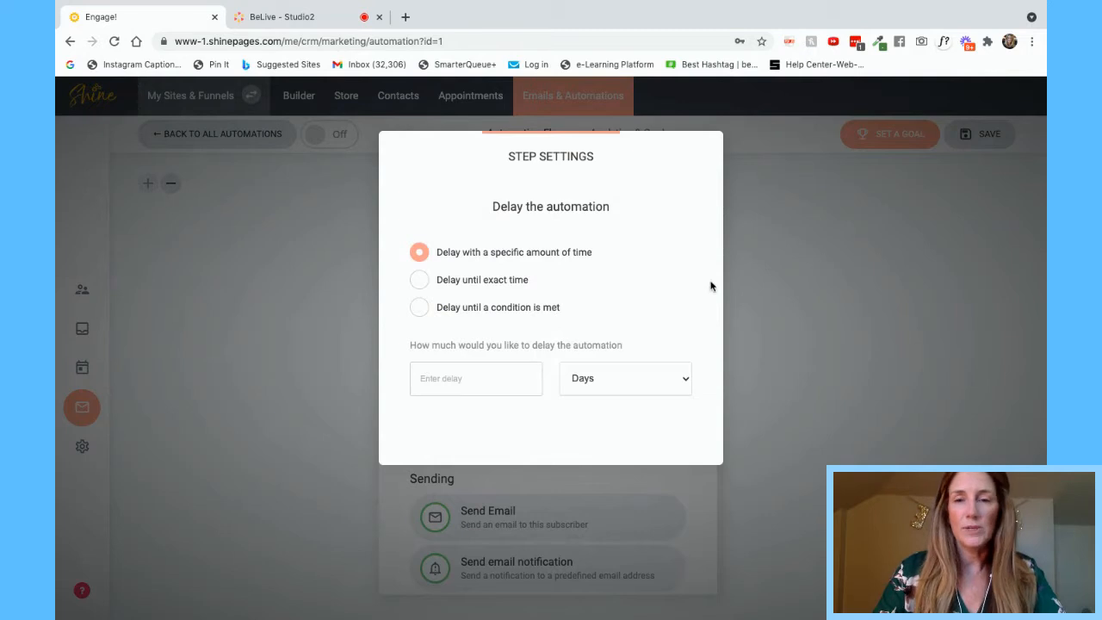
click(799, 282)
click(561, 519)
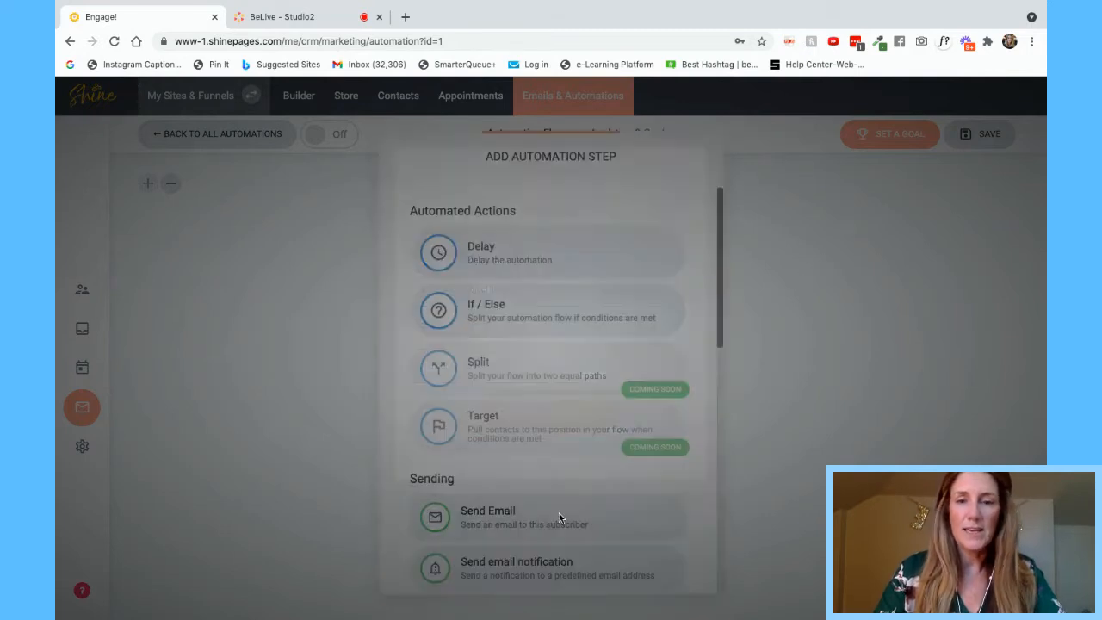
click(816, 309)
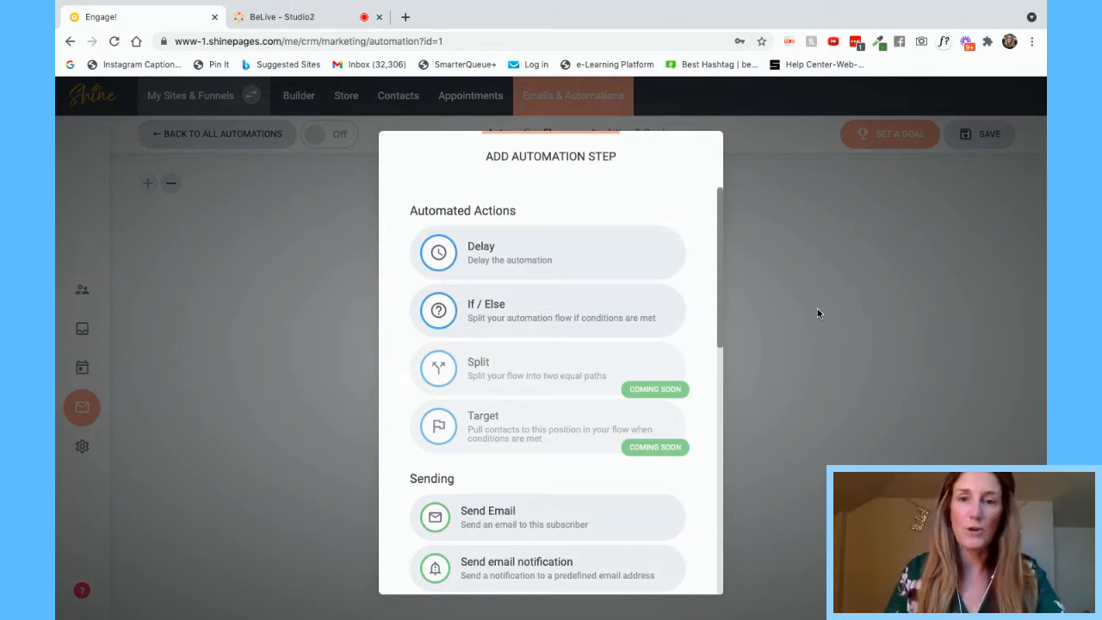
click(894, 247)
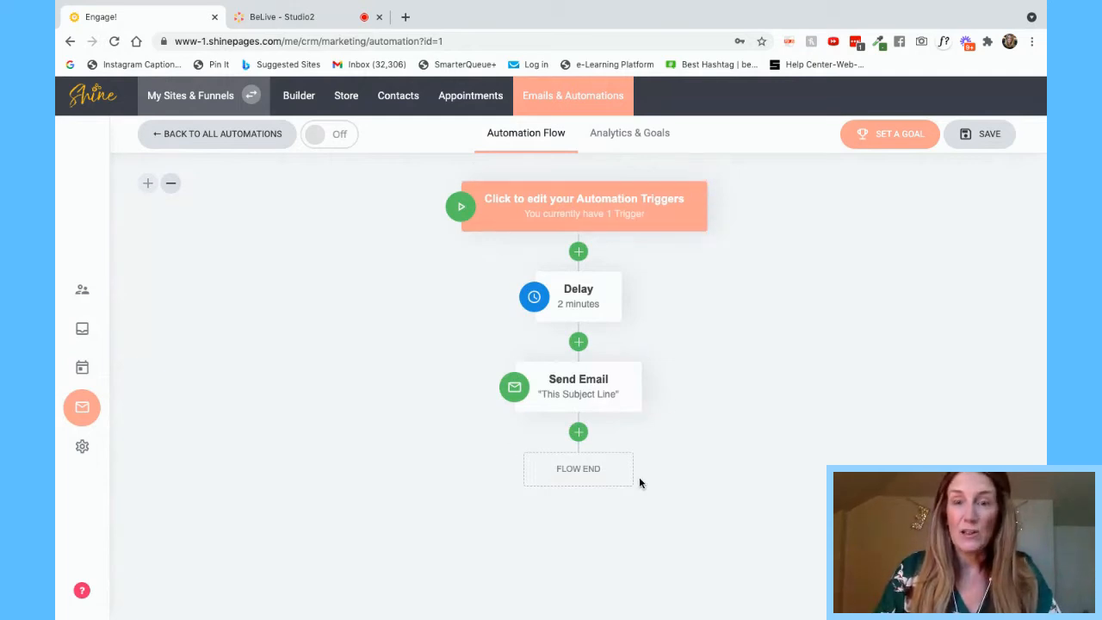
click(173, 186)
click(173, 186)
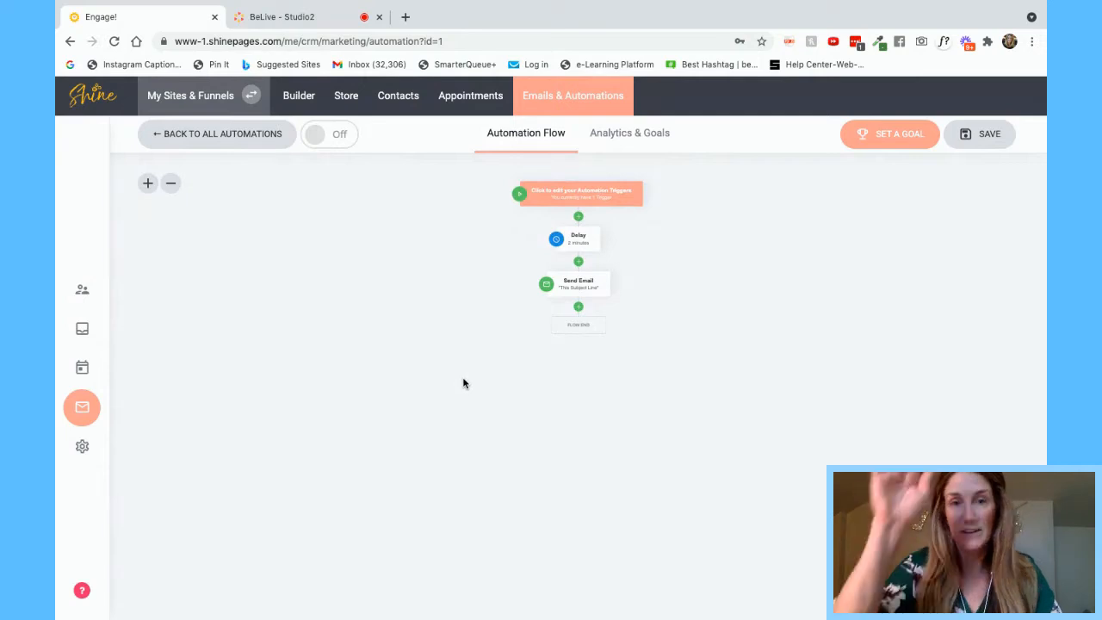
click(147, 183)
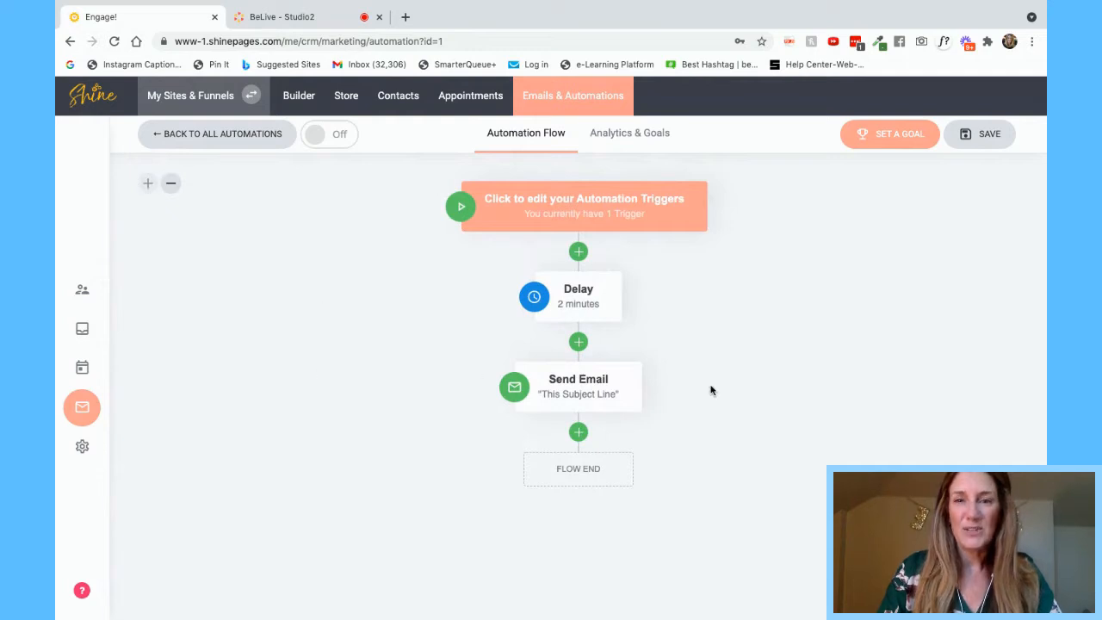
mouse_move(629, 300)
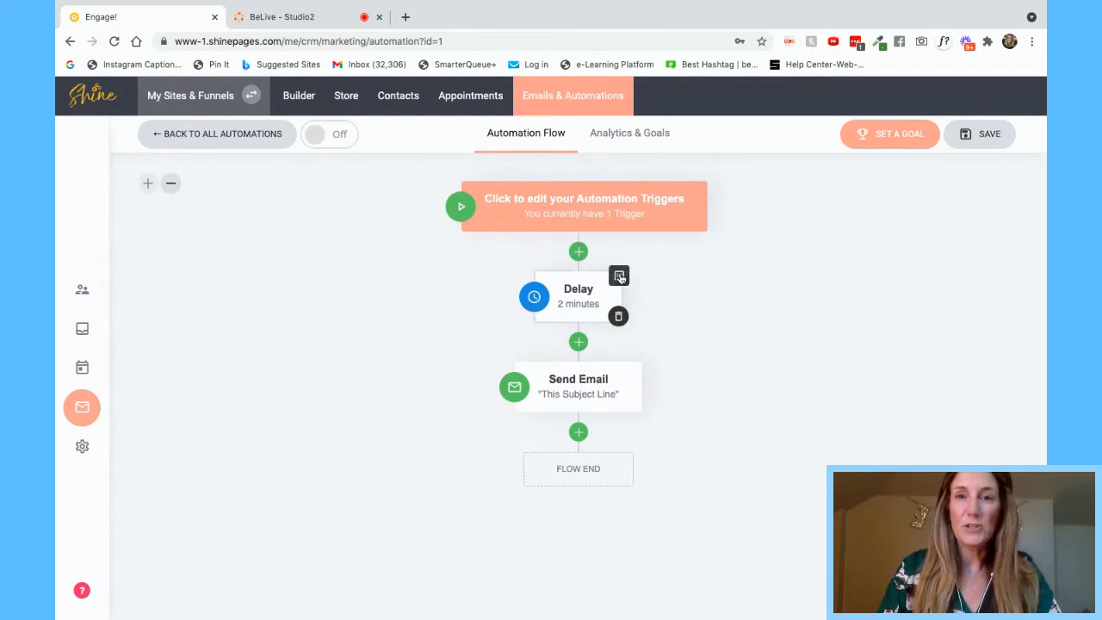
mouse_move(645, 368)
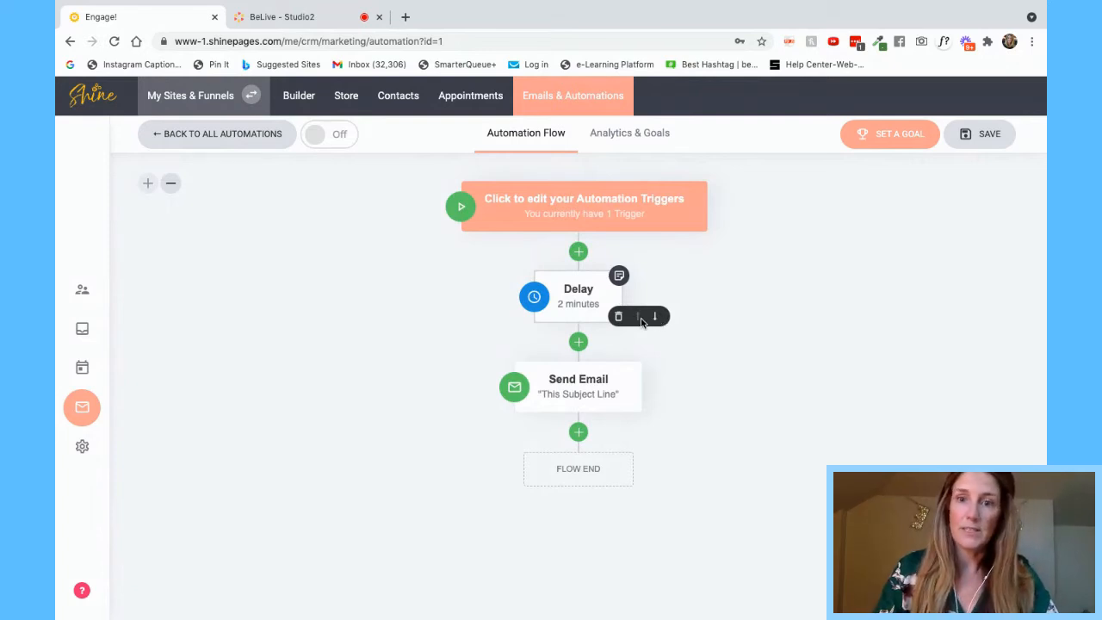
- Post a sticky note 'THIS IS THE WELCOME EMAIL' on the Delay step
click(619, 275)
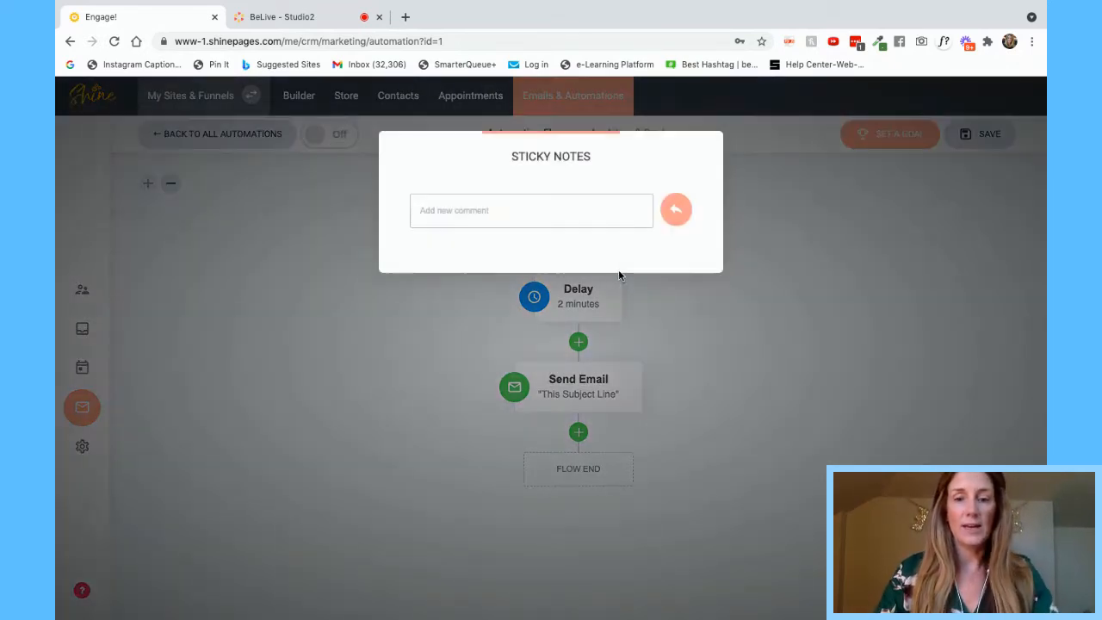
text(THIS IS THE WELCOME H)
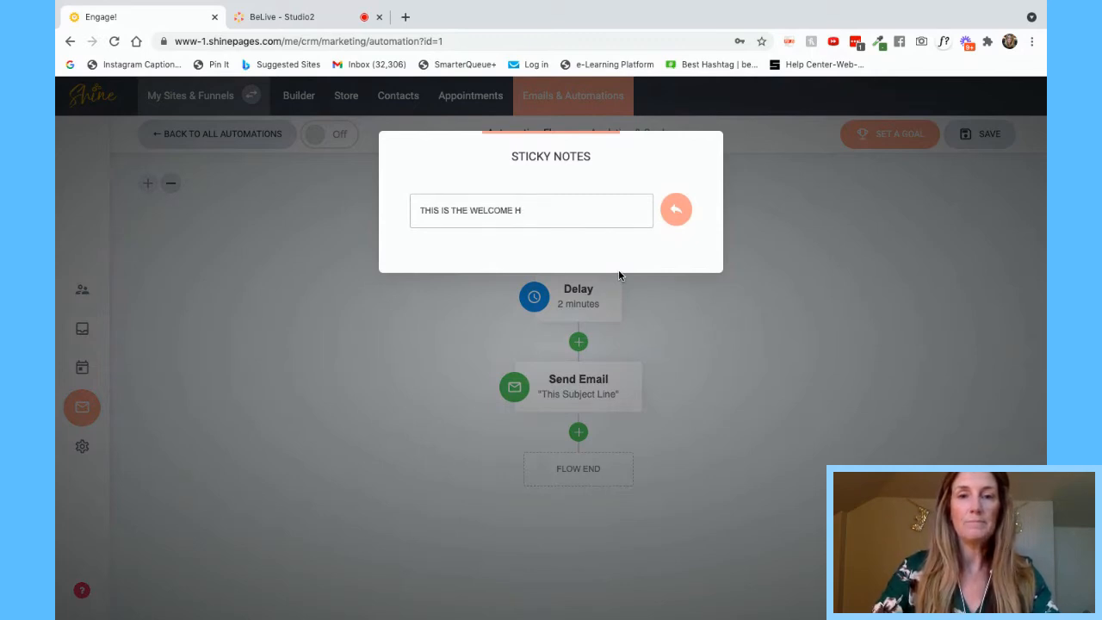
text(EEMAIL)
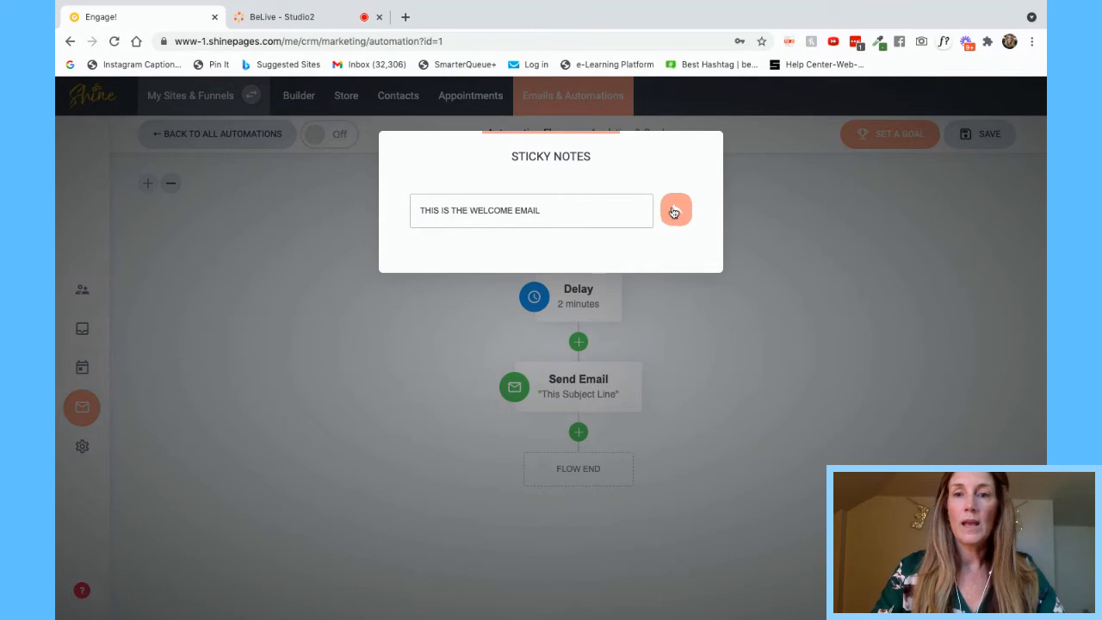
click(672, 212)
click(783, 272)
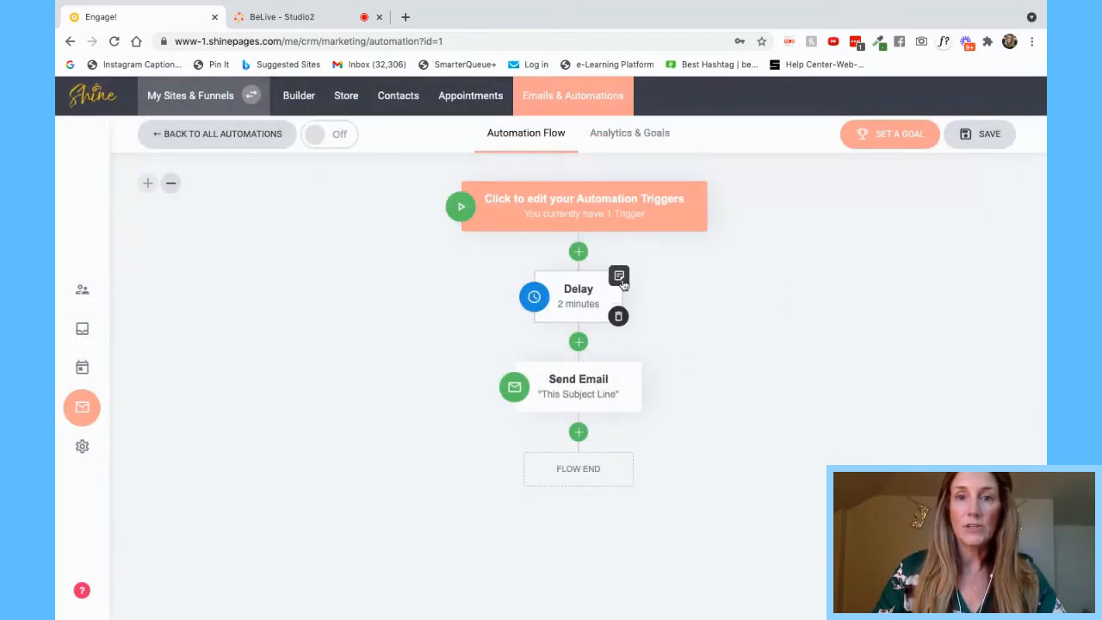
- Pin the welcome email note onto the flow canvas
click(619, 276)
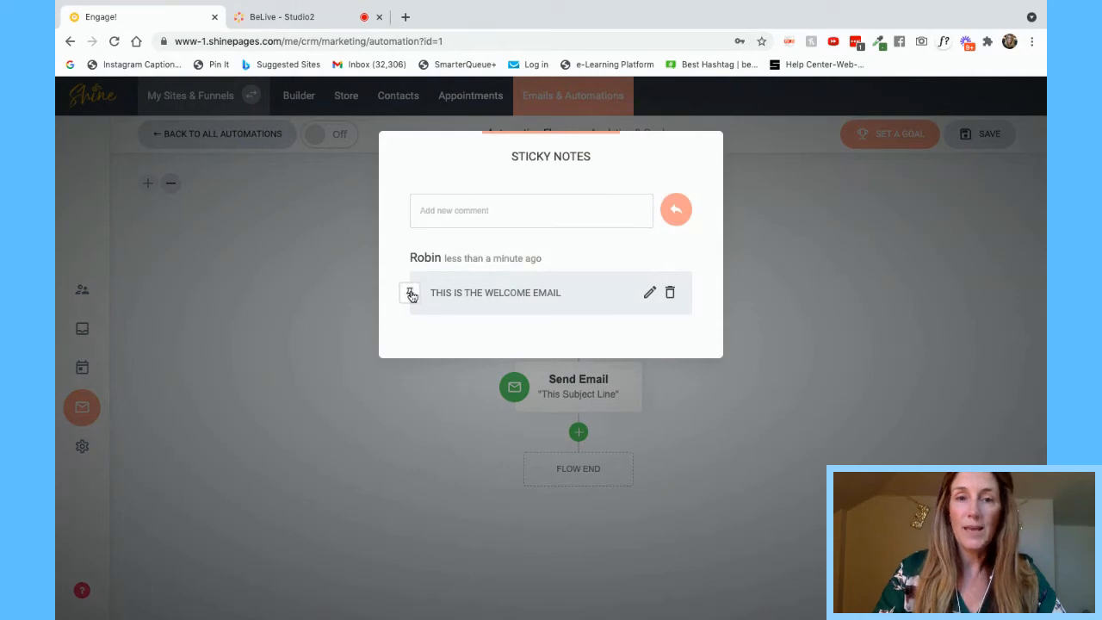
click(410, 294)
click(772, 325)
mouse_move(583, 315)
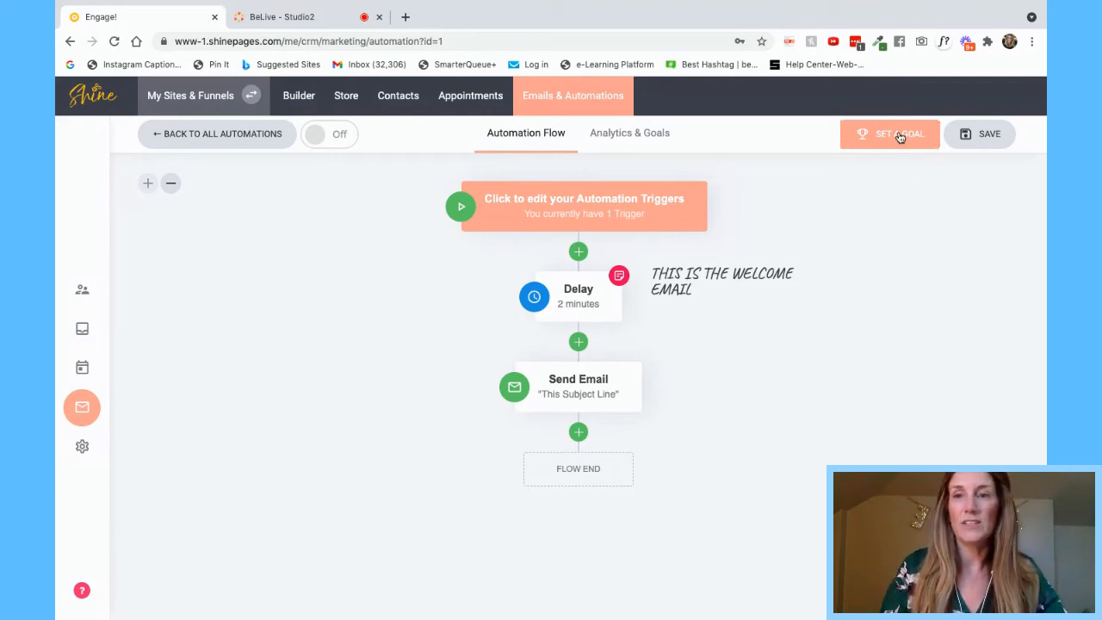
- Browse the Choose a Goal list, then close automation goals without adding one
click(897, 136)
click(555, 293)
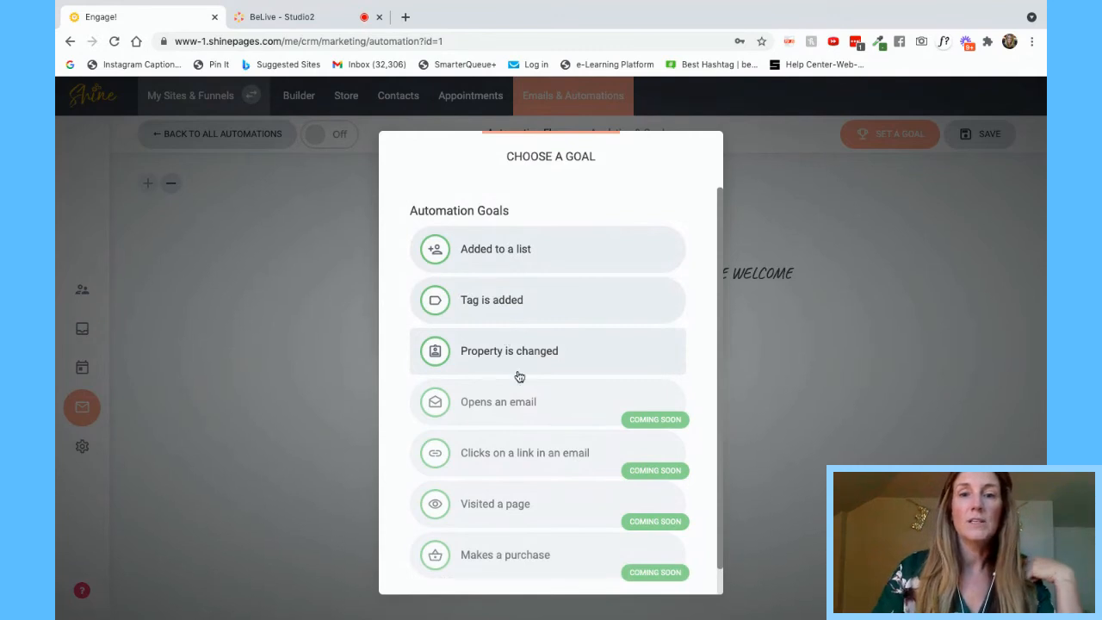
scroll(535, 487, down, 2)
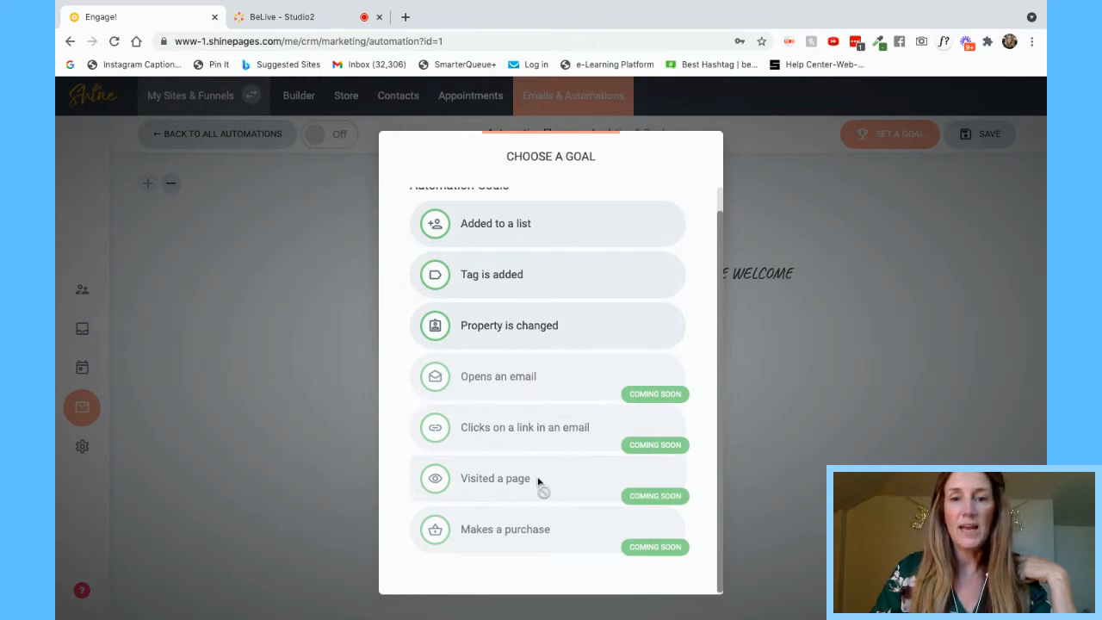
scroll(520, 539, down, 1)
scroll(519, 538, up, 1)
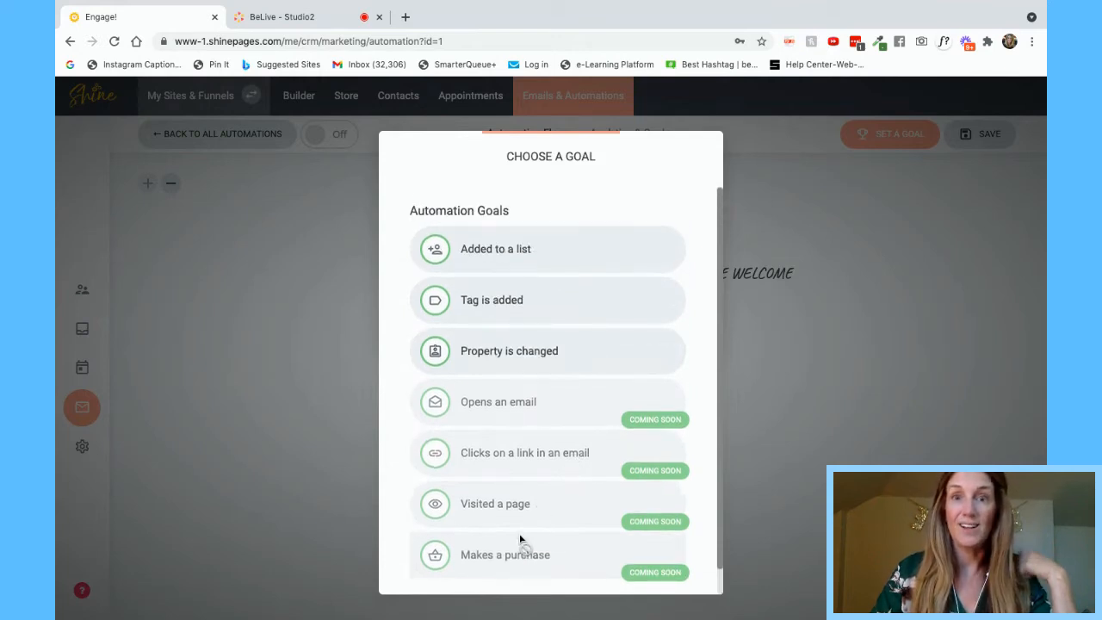
click(820, 421)
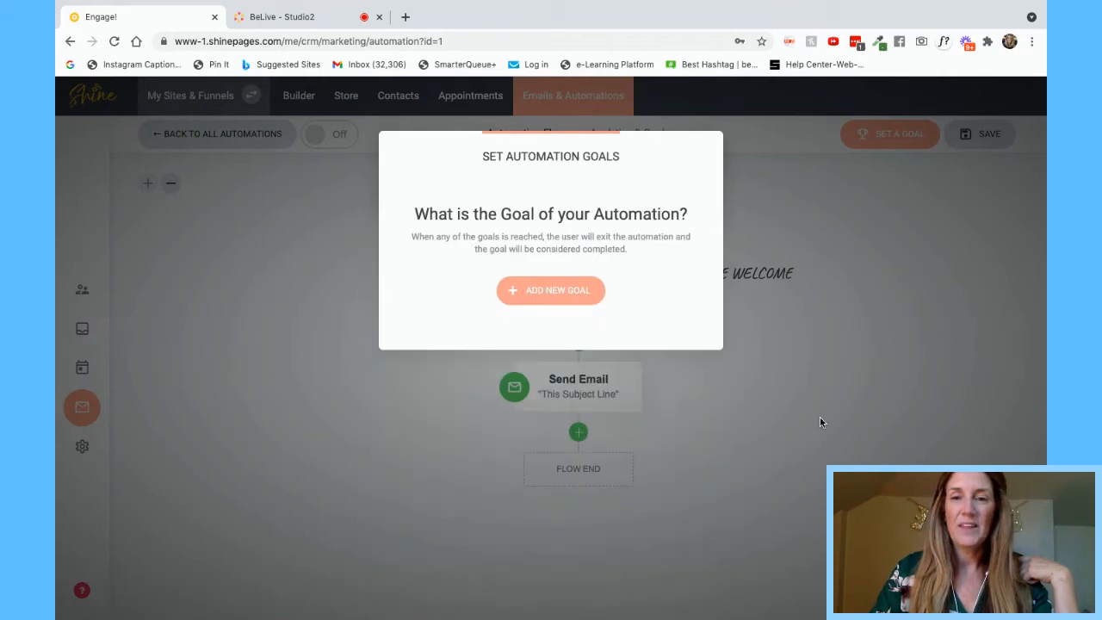
click(941, 222)
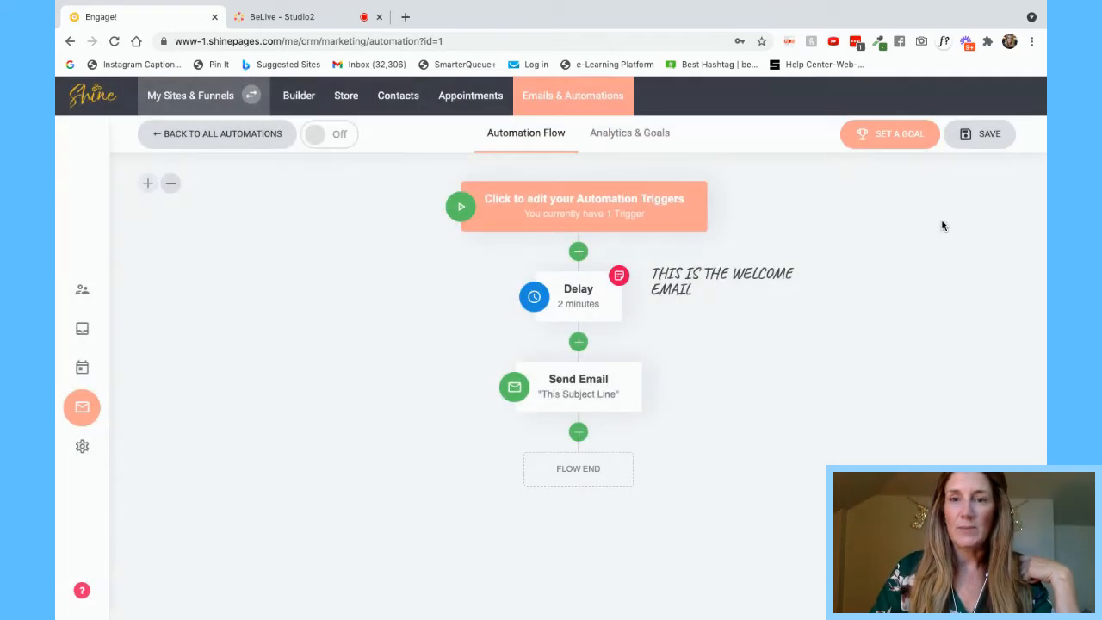
- Save the Test Automation and cancel switching it on, so it stays off
click(990, 137)
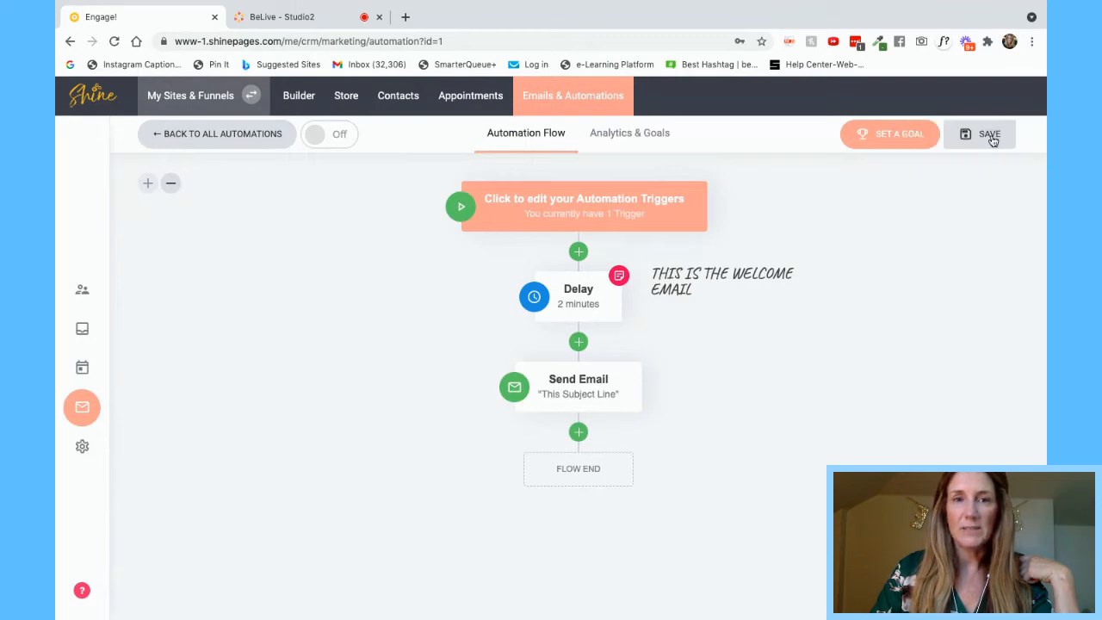
click(343, 139)
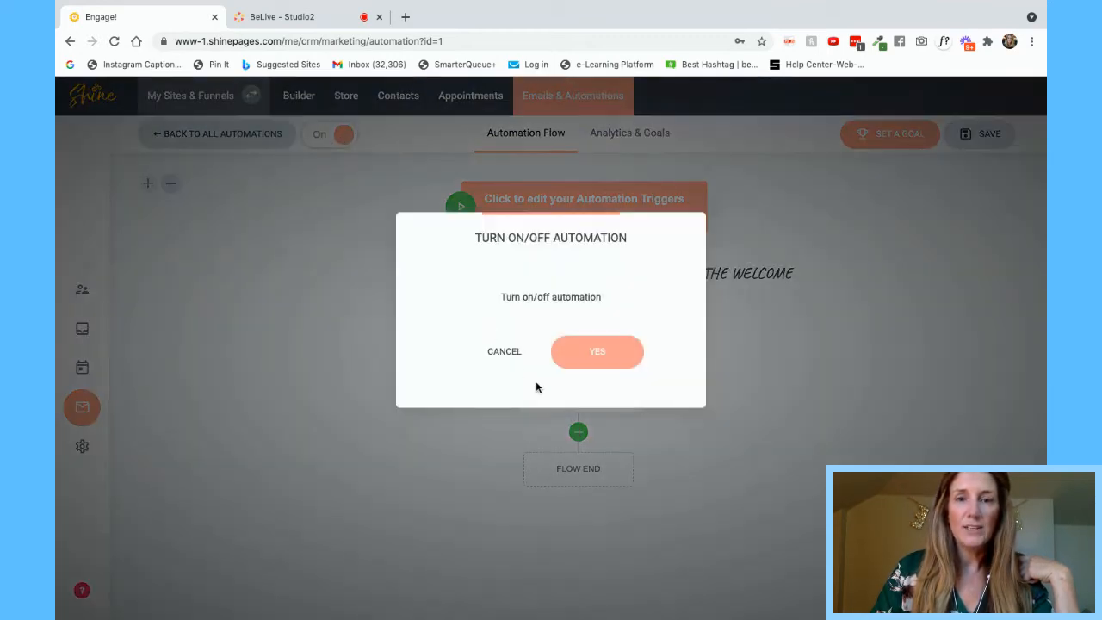
click(508, 358)
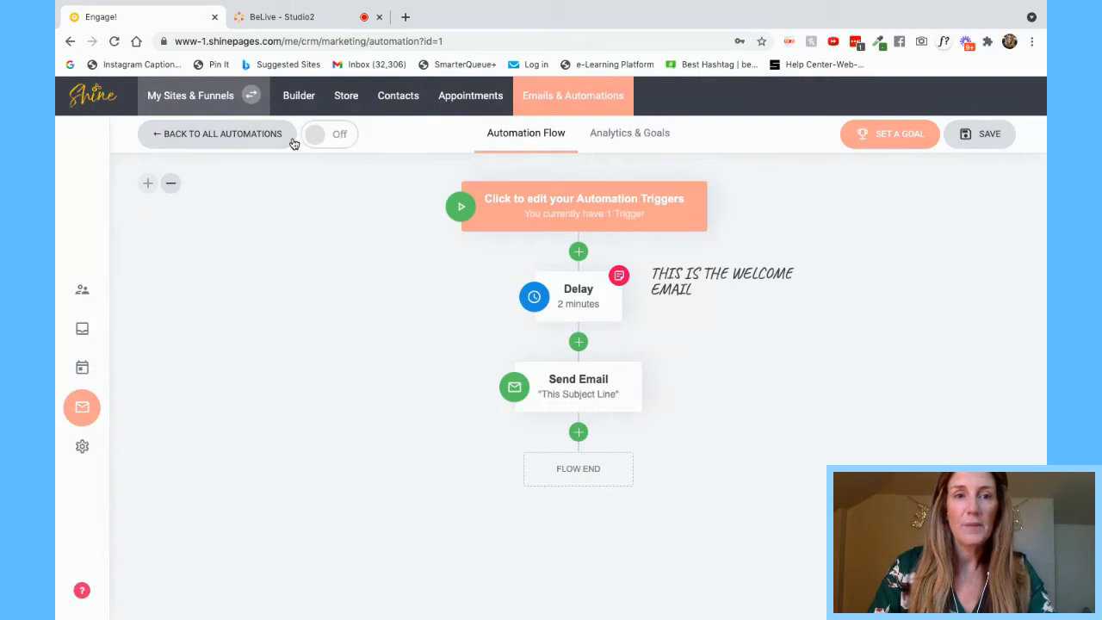
- Leave All Automations for Lists & Subscribers and try the Segments tab
click(255, 138)
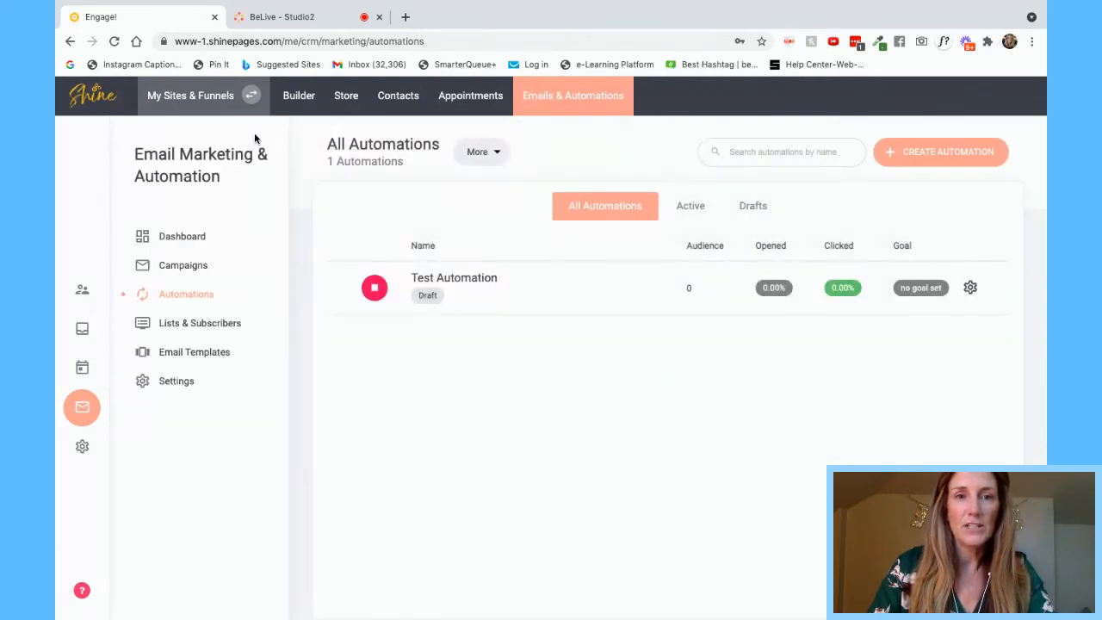
click(196, 326)
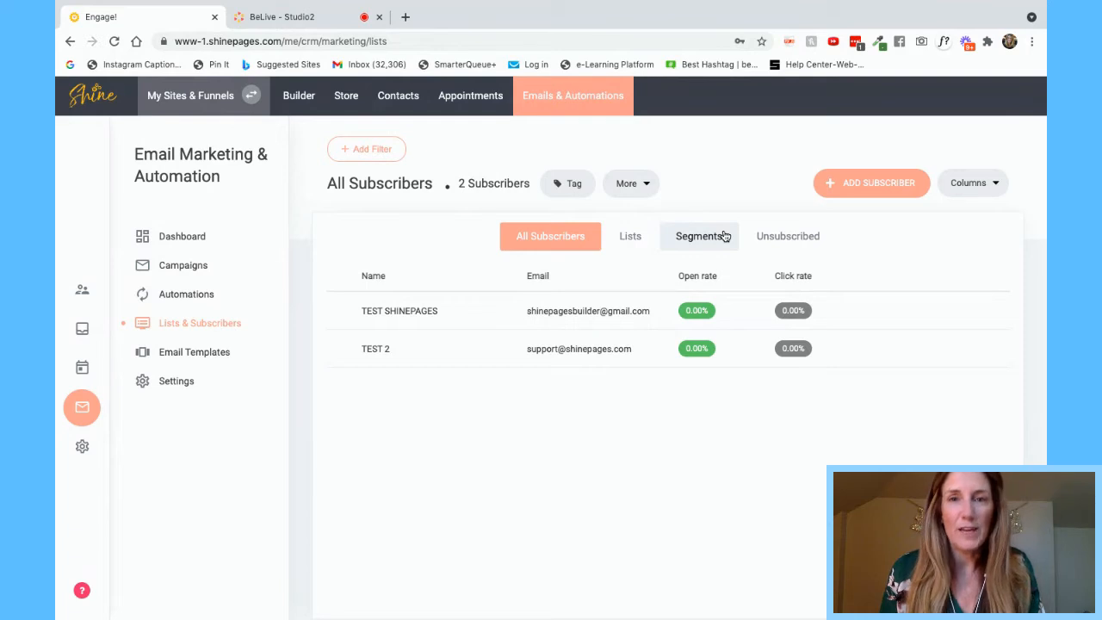
click(725, 235)
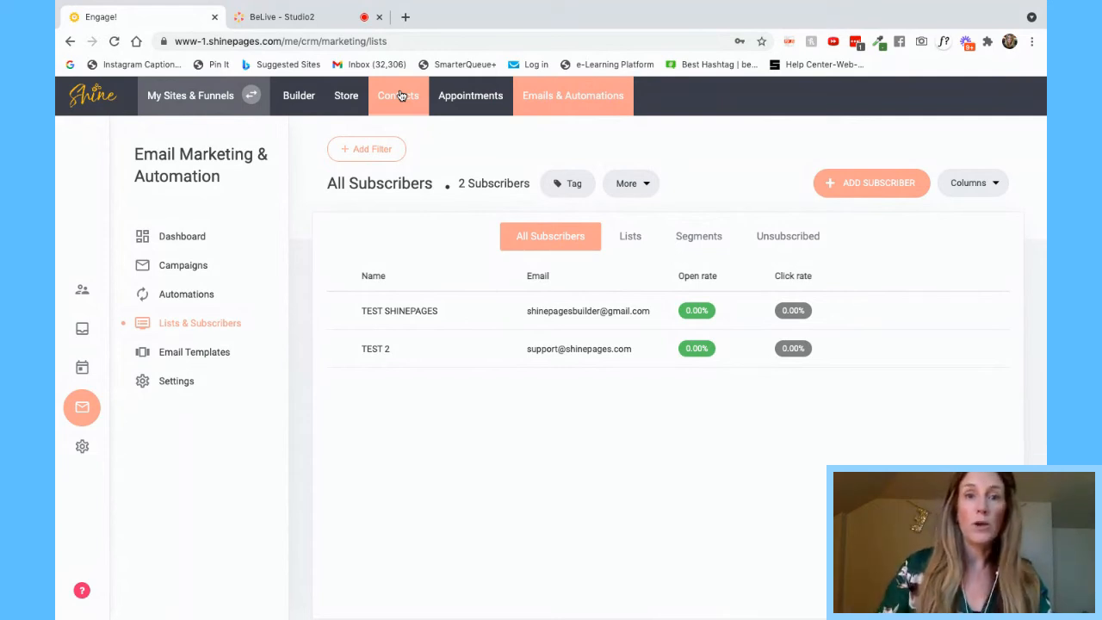
- Filter Contacts to names starting with 'TEST'
click(411, 96)
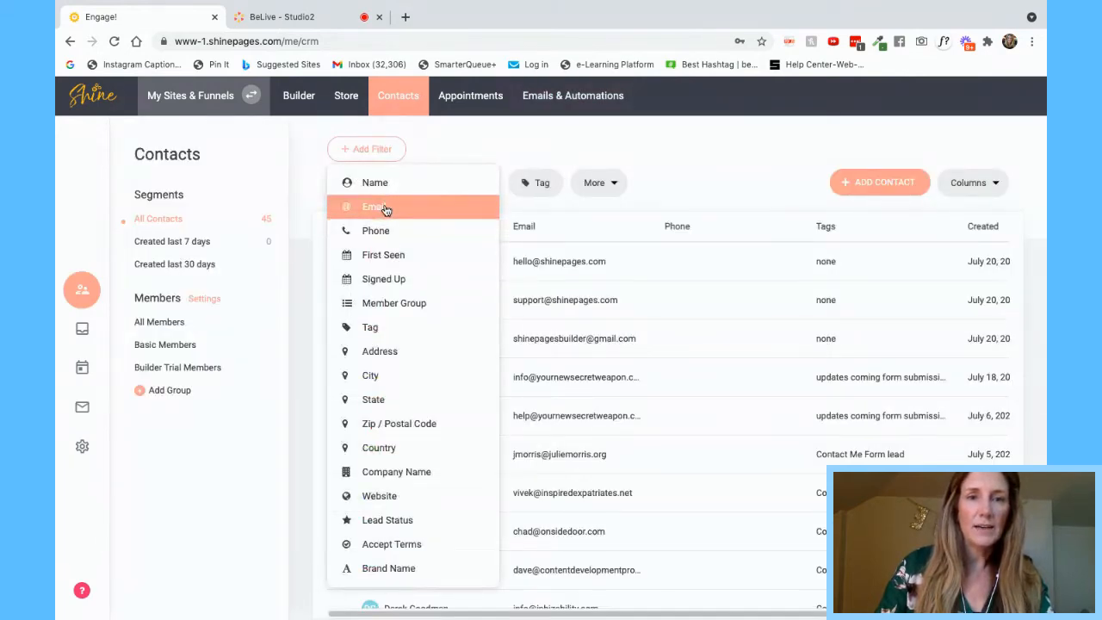
click(383, 186)
click(350, 268)
text(TEST)
key(Return)
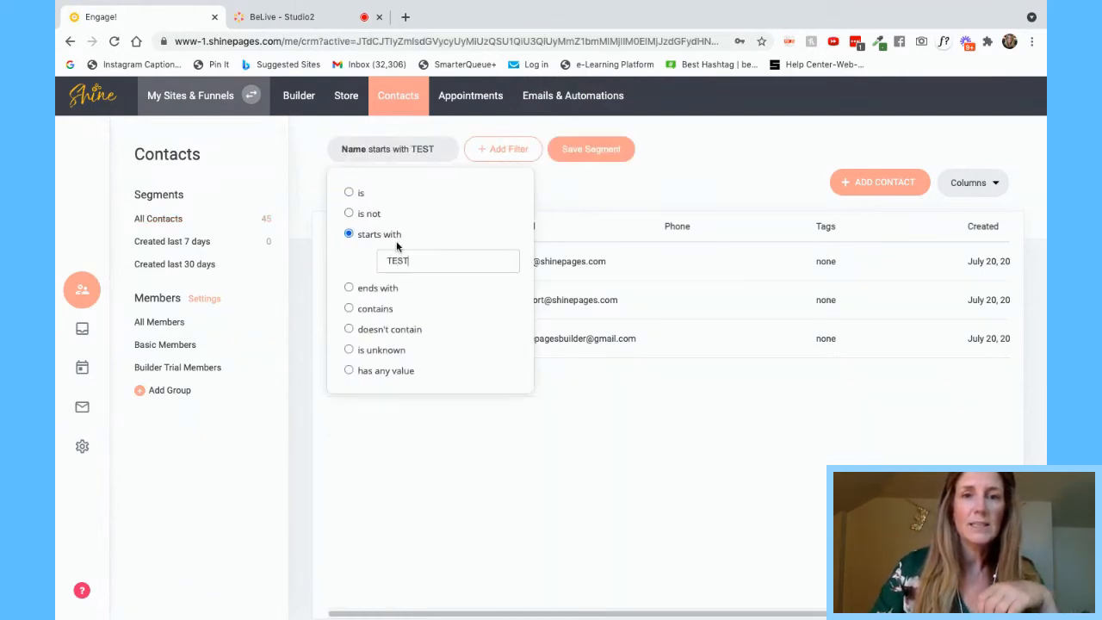
click(629, 420)
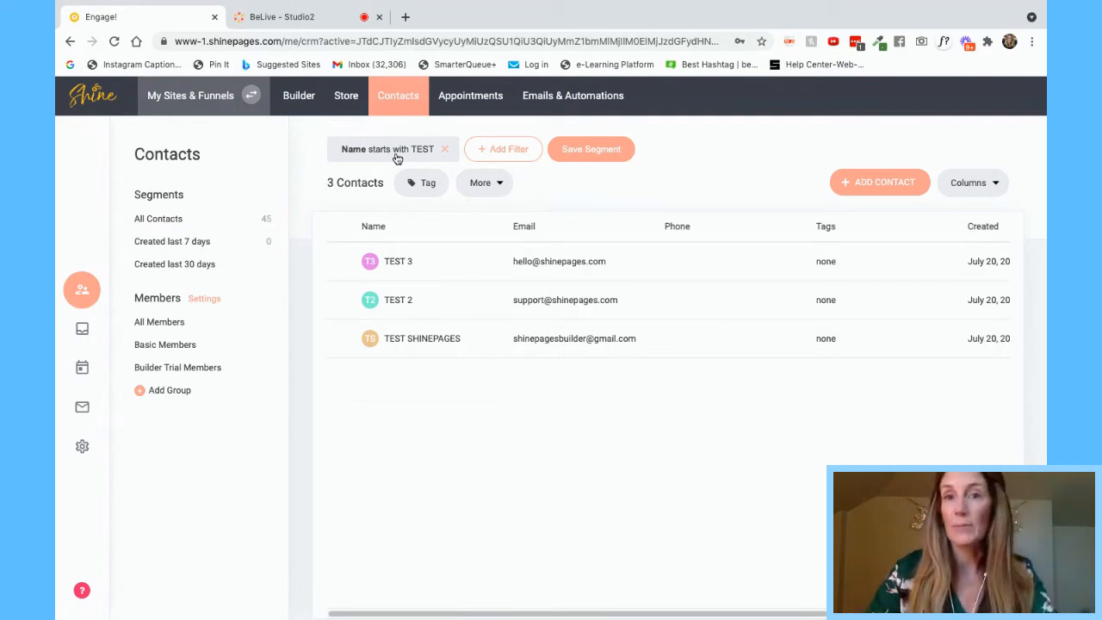
- Select only the TEST 3 contact for a bulk action
click(344, 262)
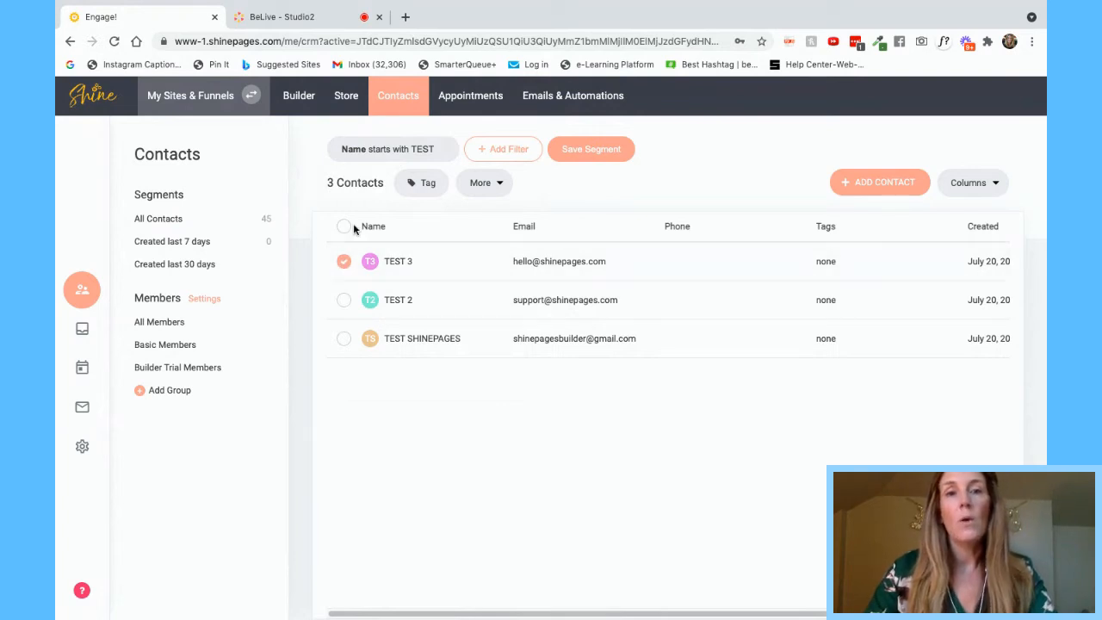
click(343, 227)
click(344, 226)
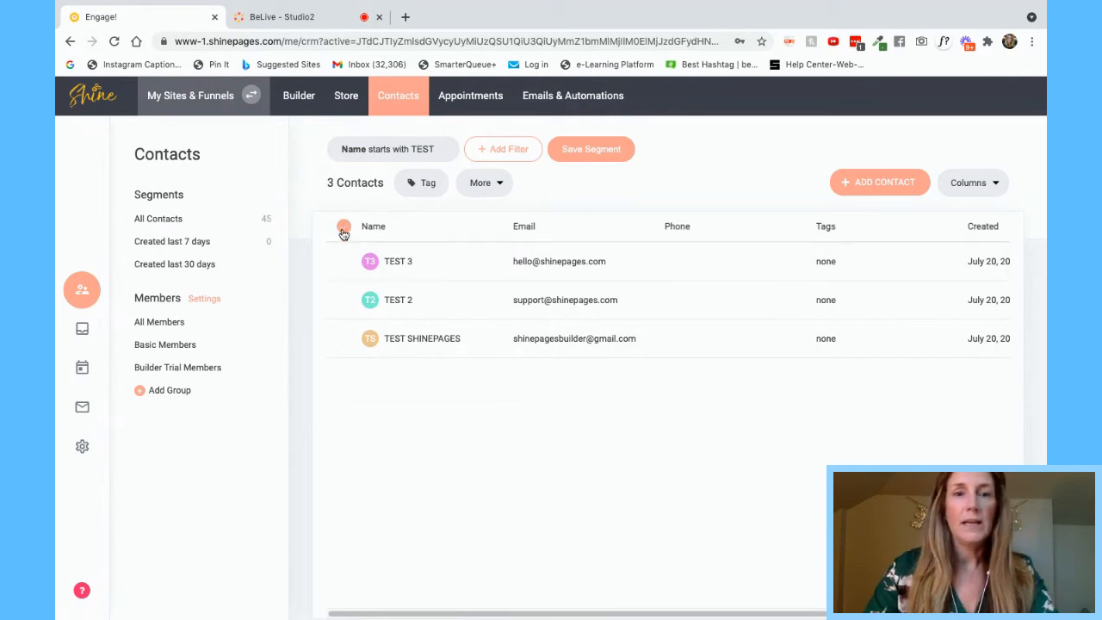
click(344, 262)
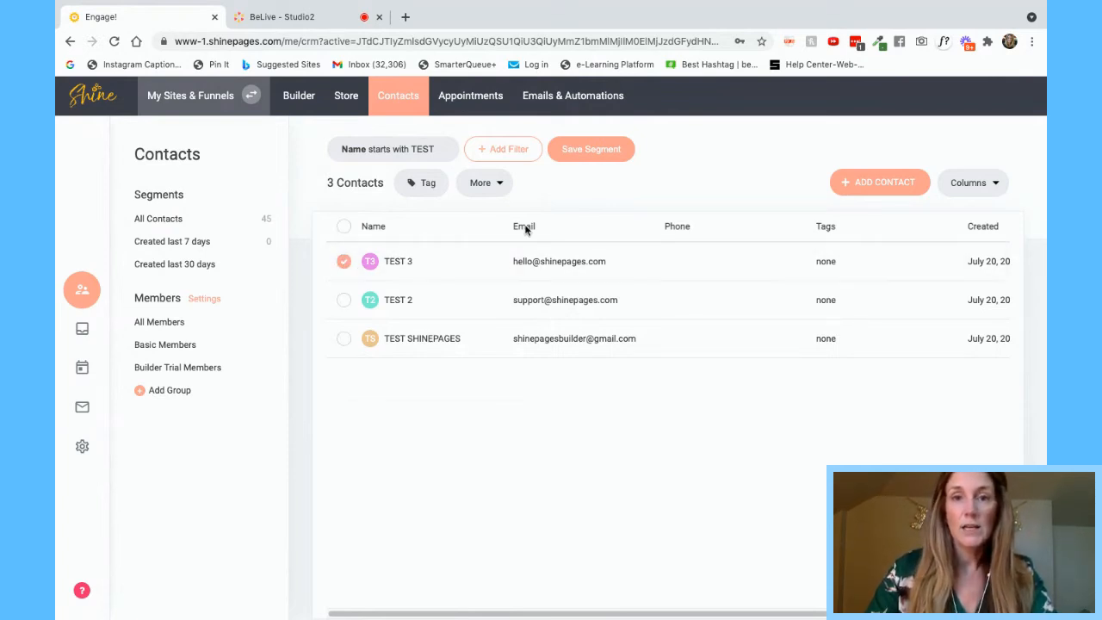
click(504, 185)
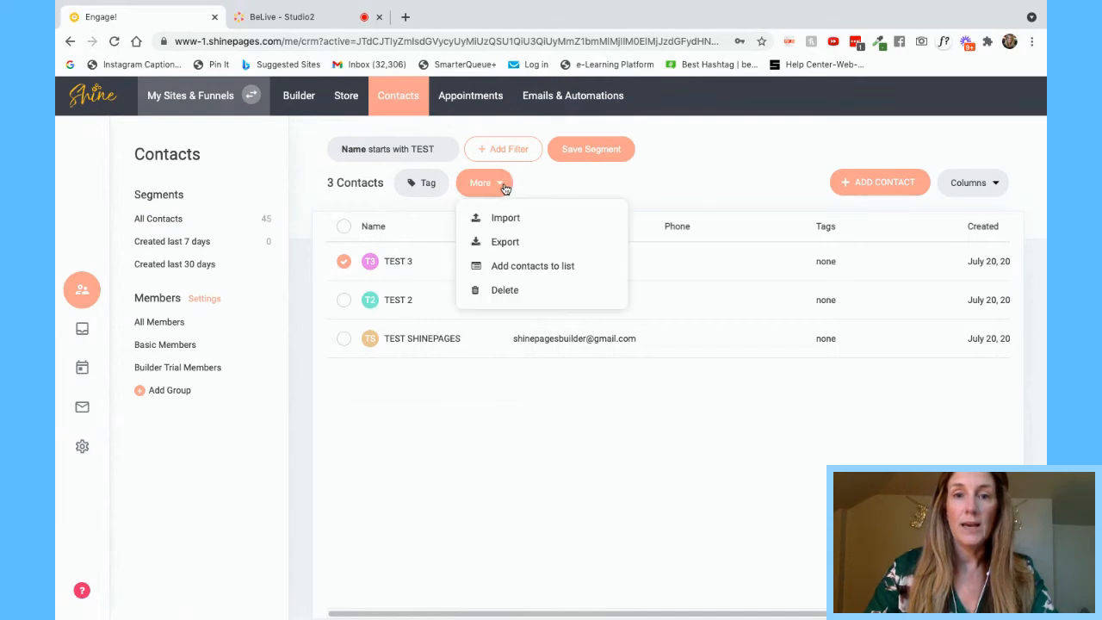
- Add the TEST 3 contact to the Default list
click(496, 267)
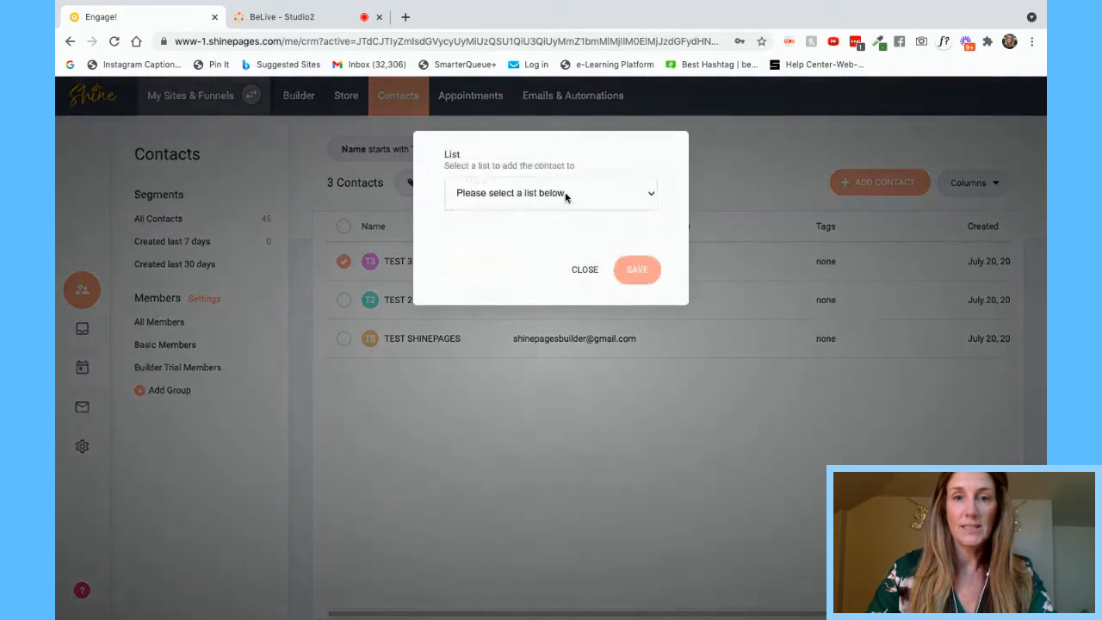
click(554, 195)
click(638, 301)
click(636, 271)
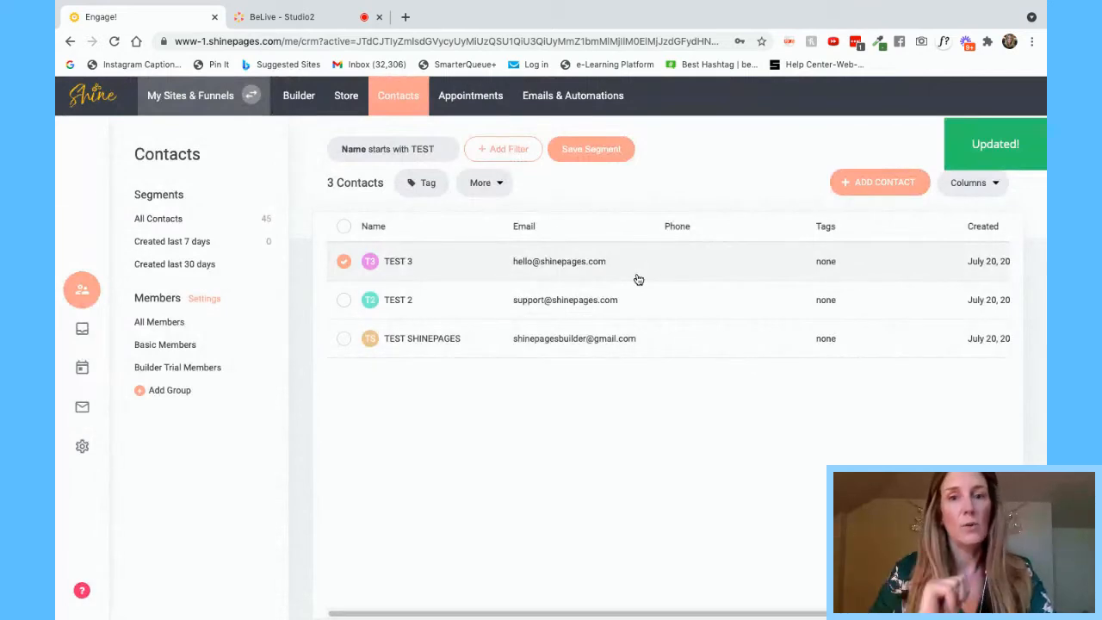
- Check TEST 3's marketing details, then return to the Email Marketing dashboard
click(556, 263)
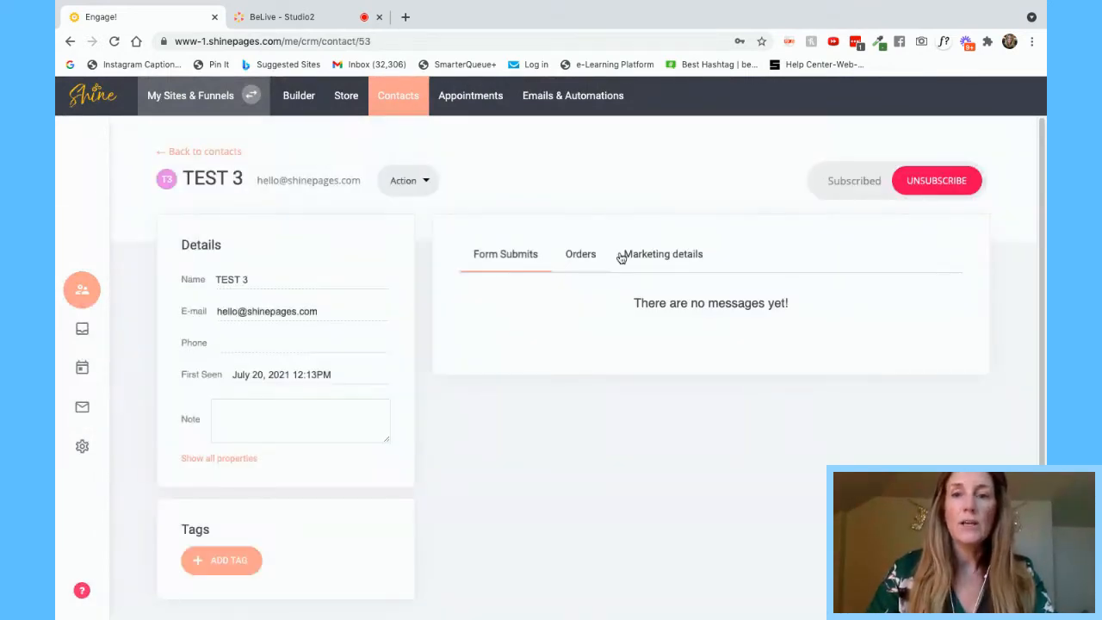
click(678, 254)
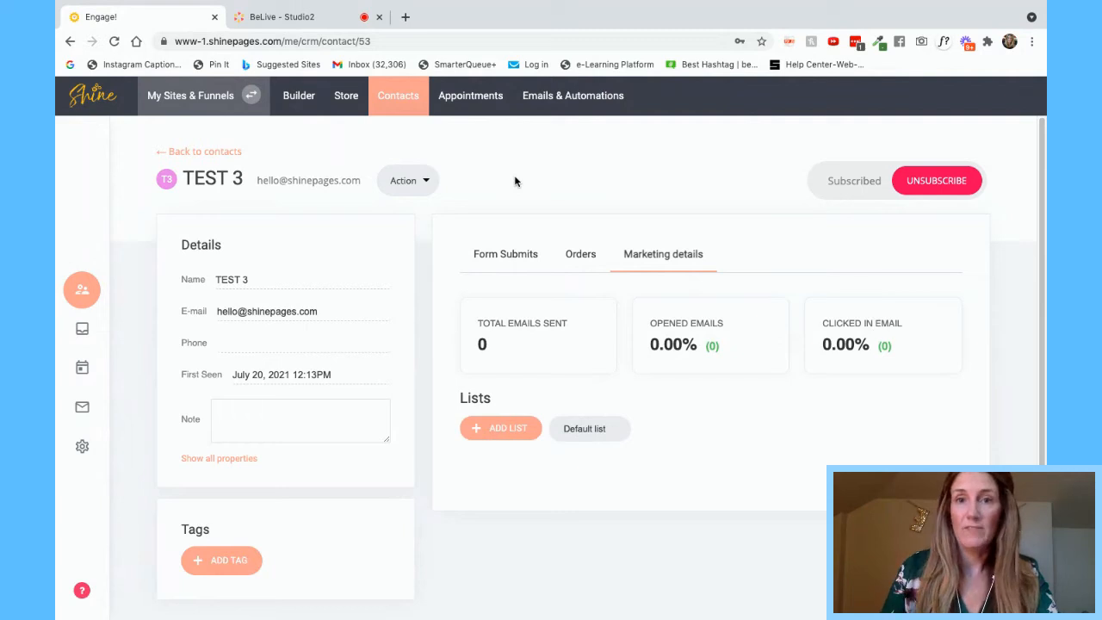
click(568, 101)
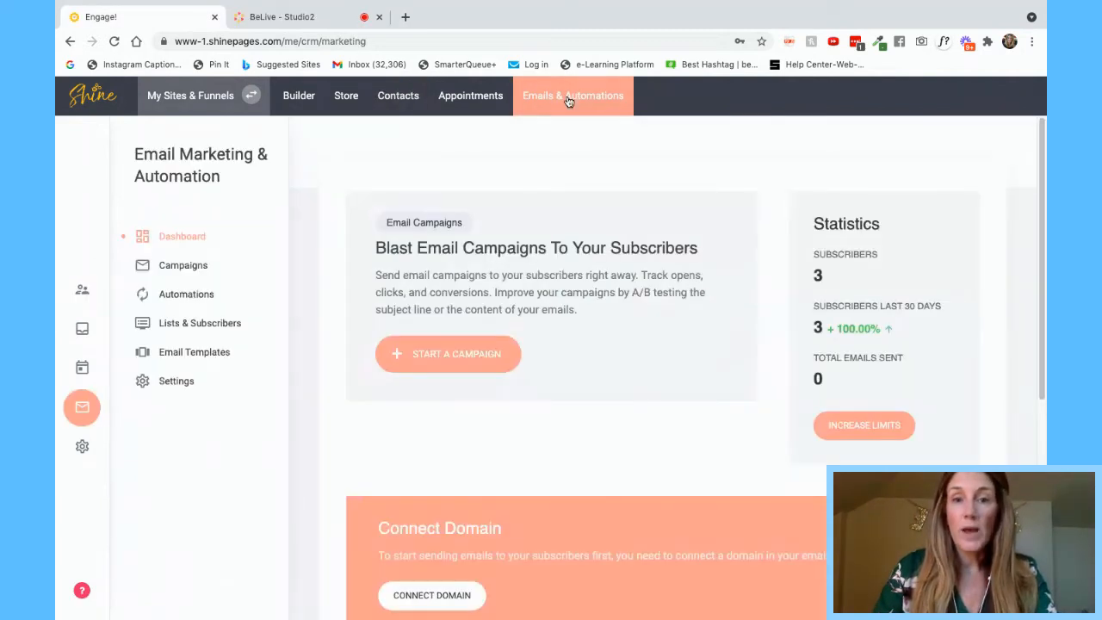
- Look at the Add Subscriber import option without importing, then return to the website builder
click(198, 323)
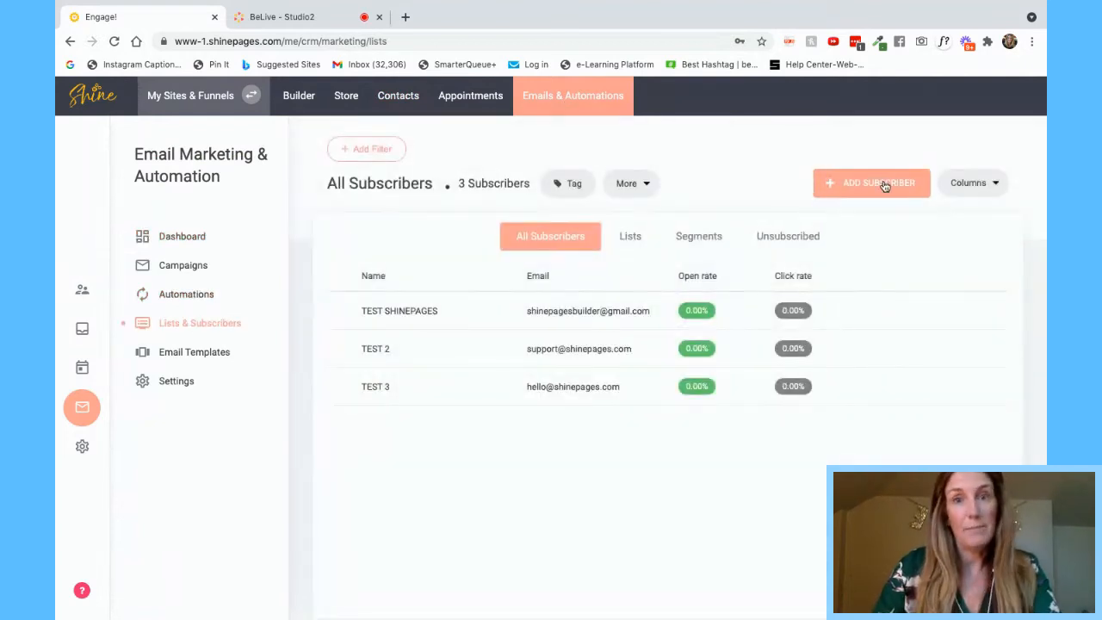
click(886, 185)
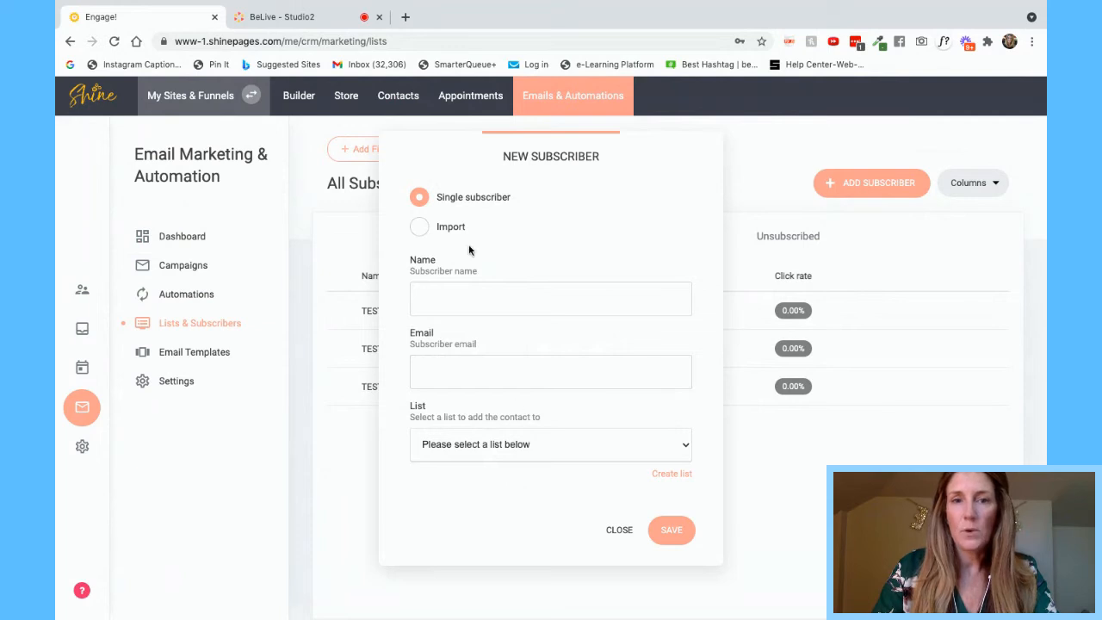
click(422, 228)
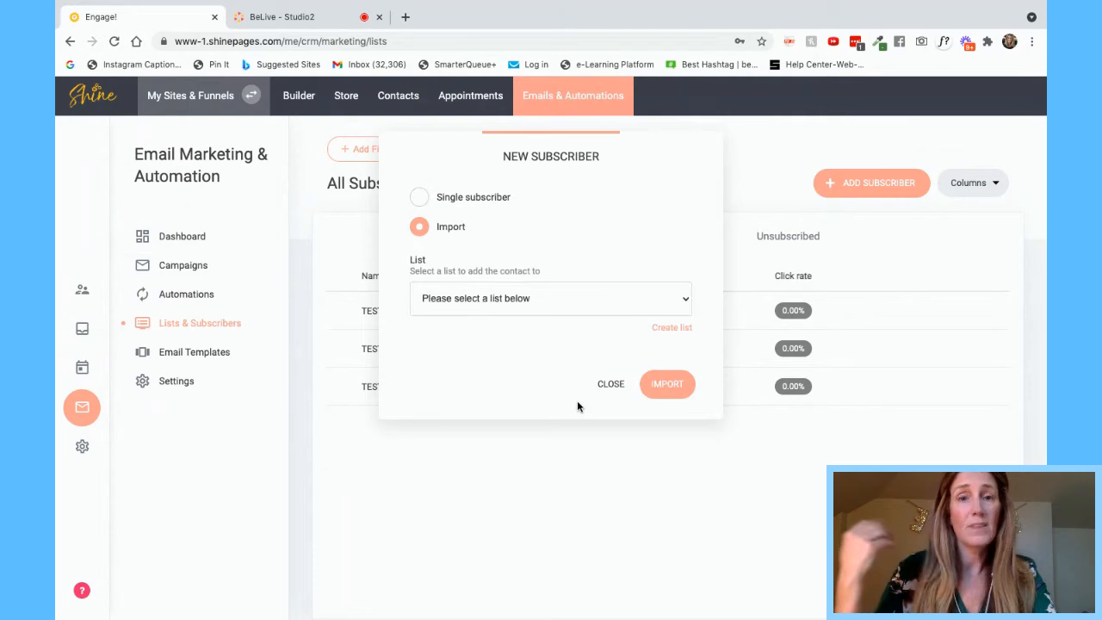
click(759, 151)
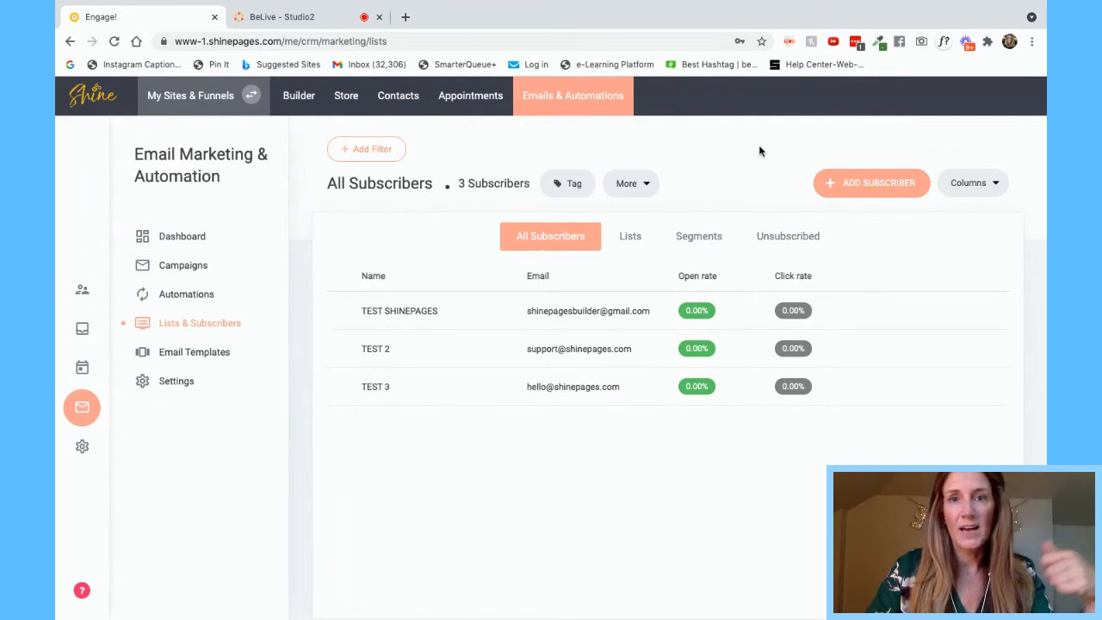
click(306, 99)
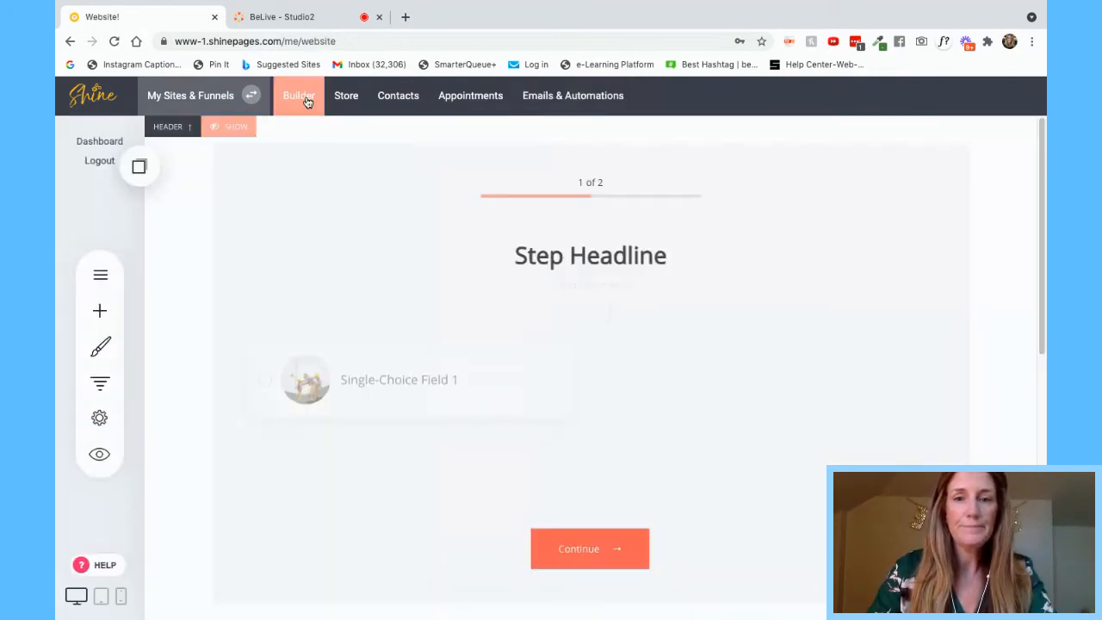
- Leave the contact form with no email list selected, then go to the Email Marketing dashboard
scroll(372, 392, down, 10)
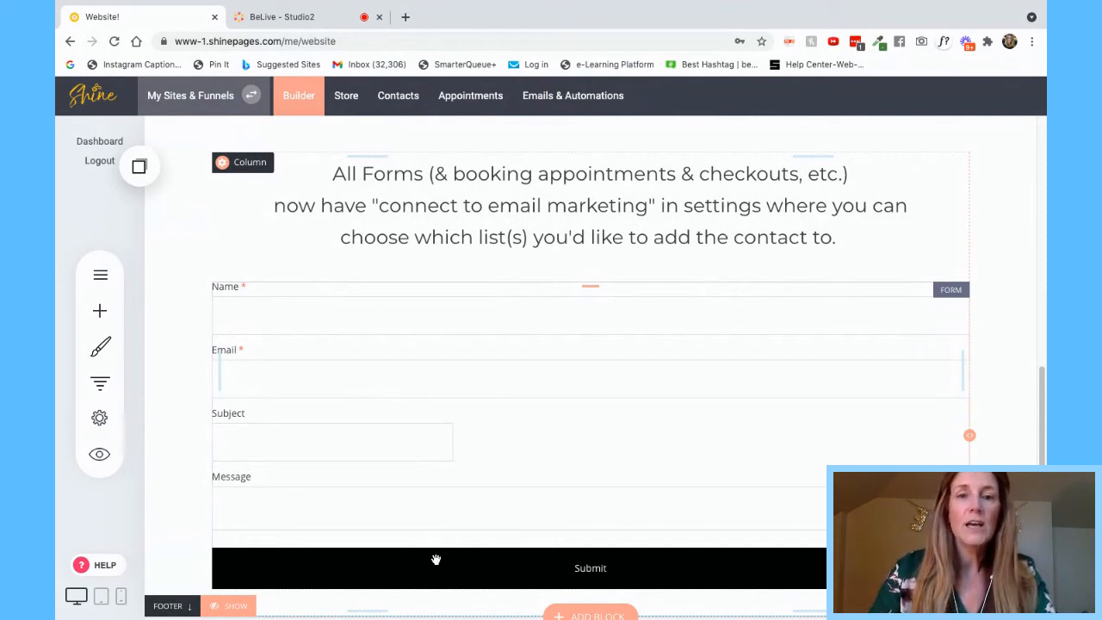
click(590, 376)
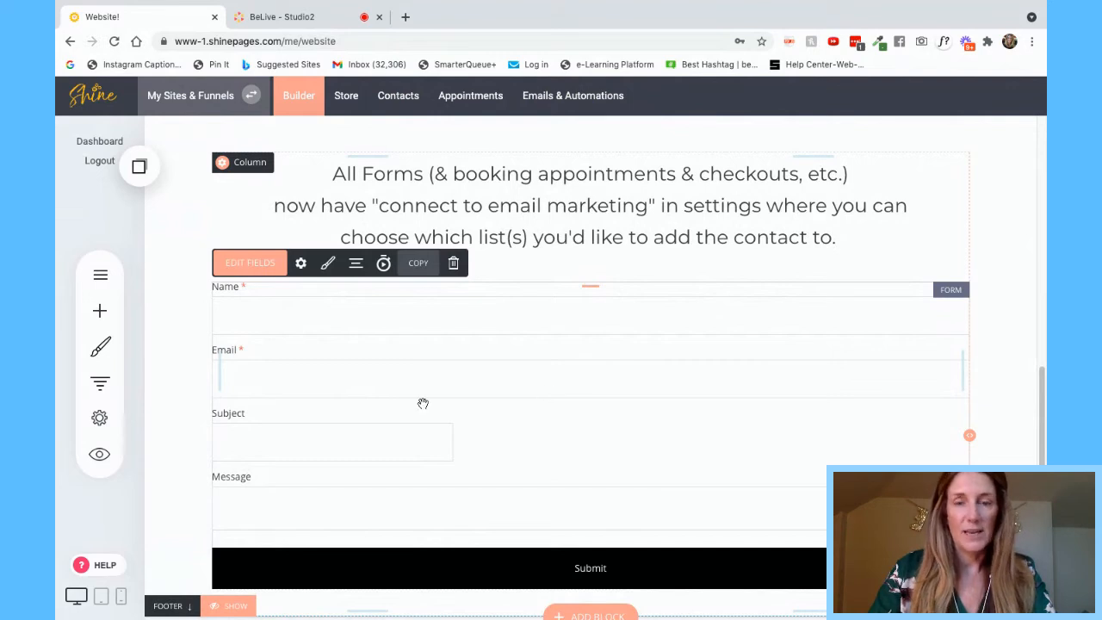
click(300, 264)
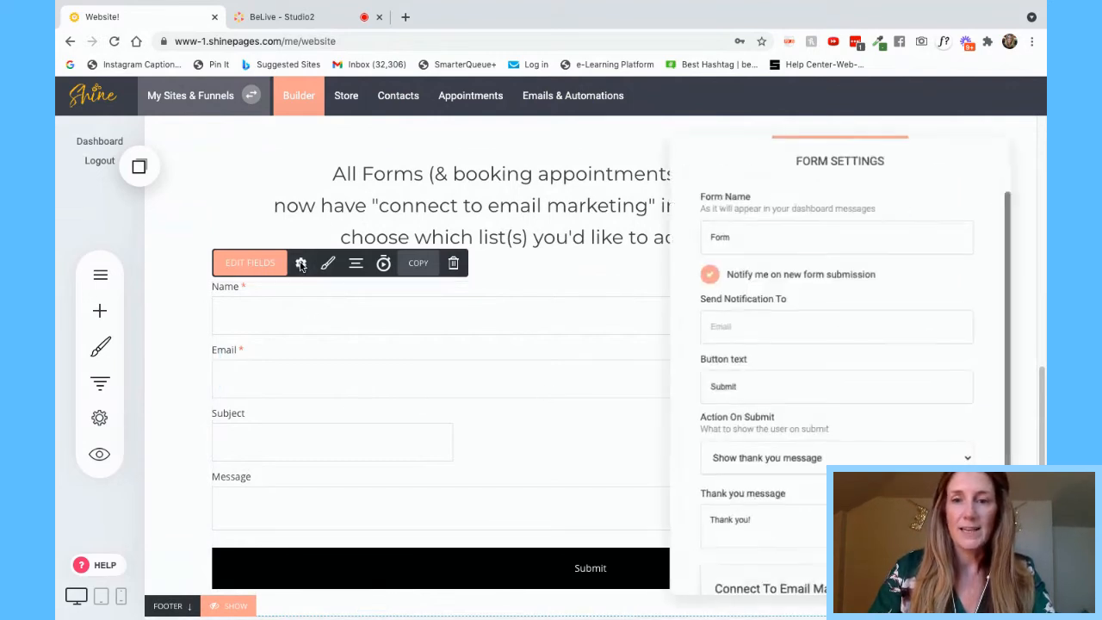
scroll(809, 393, down, 3)
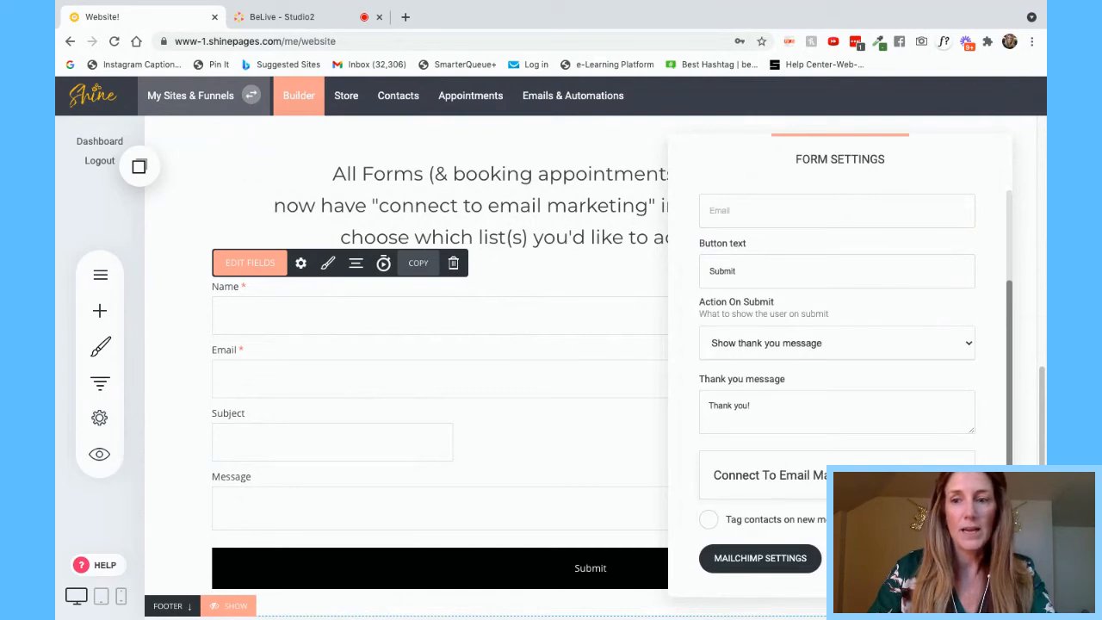
click(945, 475)
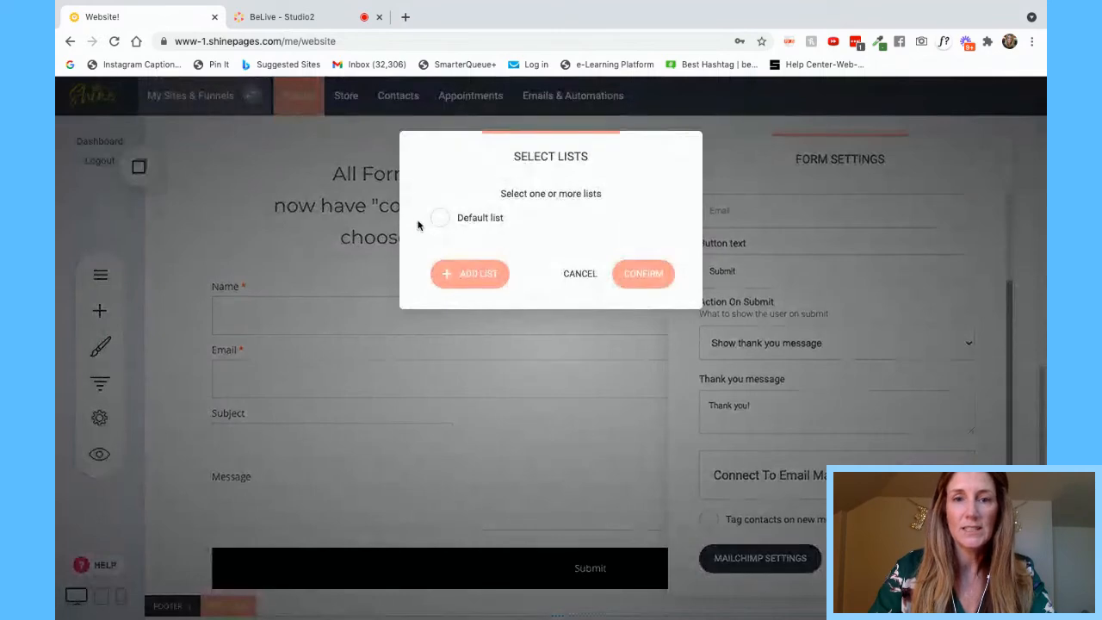
click(437, 221)
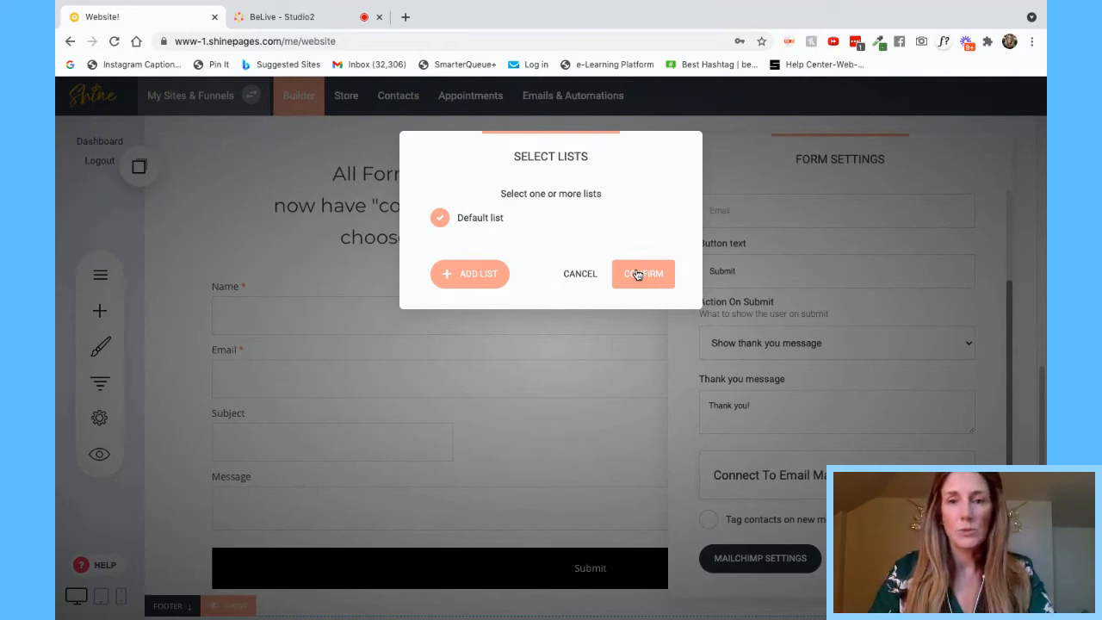
click(440, 221)
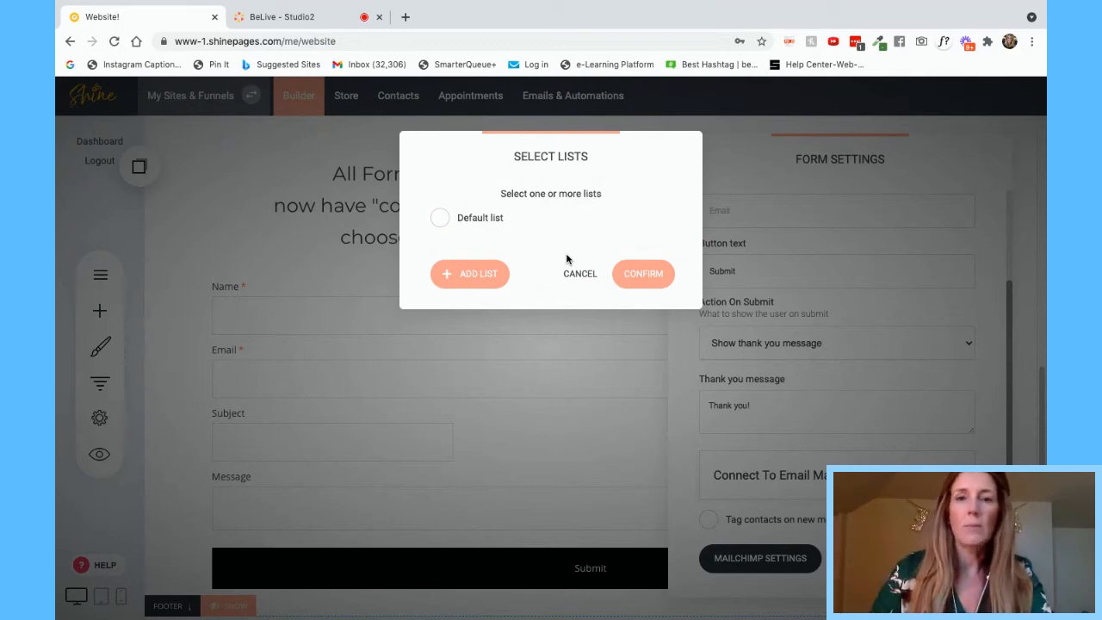
click(576, 273)
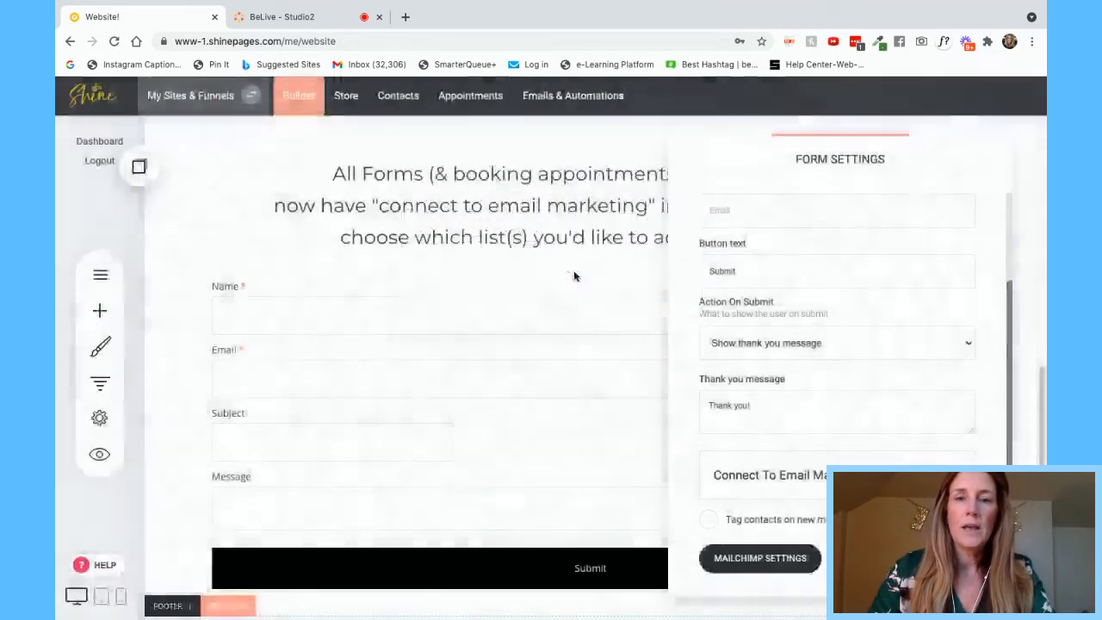
click(549, 337)
click(576, 106)
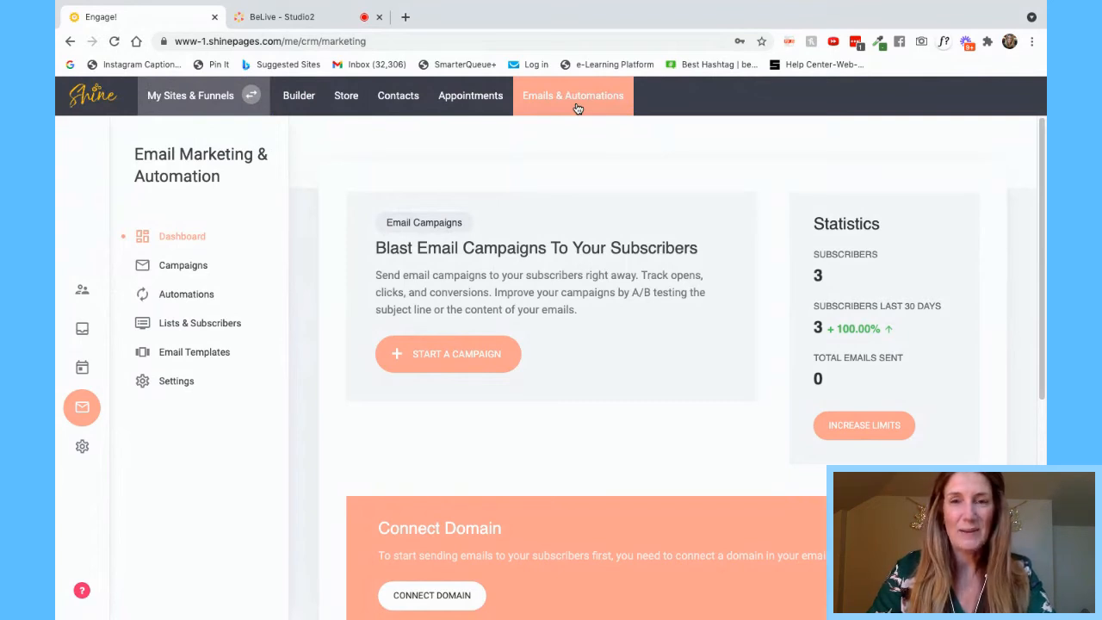
- Browse Email Templates, Settings and the Dashboard statistics, then head back to the Builder
click(182, 358)
click(177, 381)
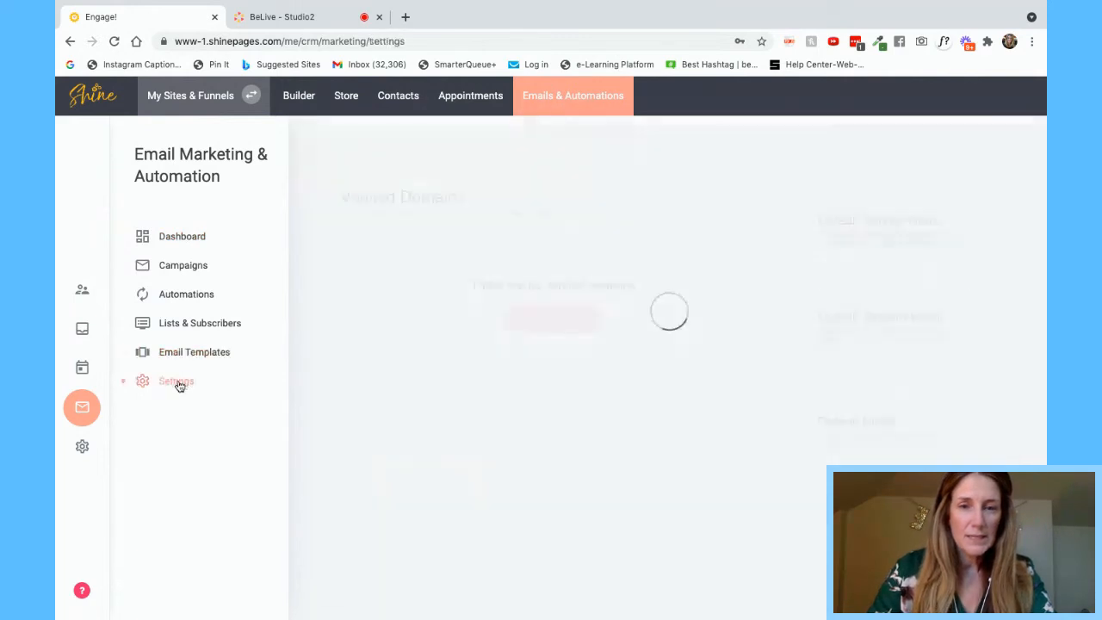
click(197, 238)
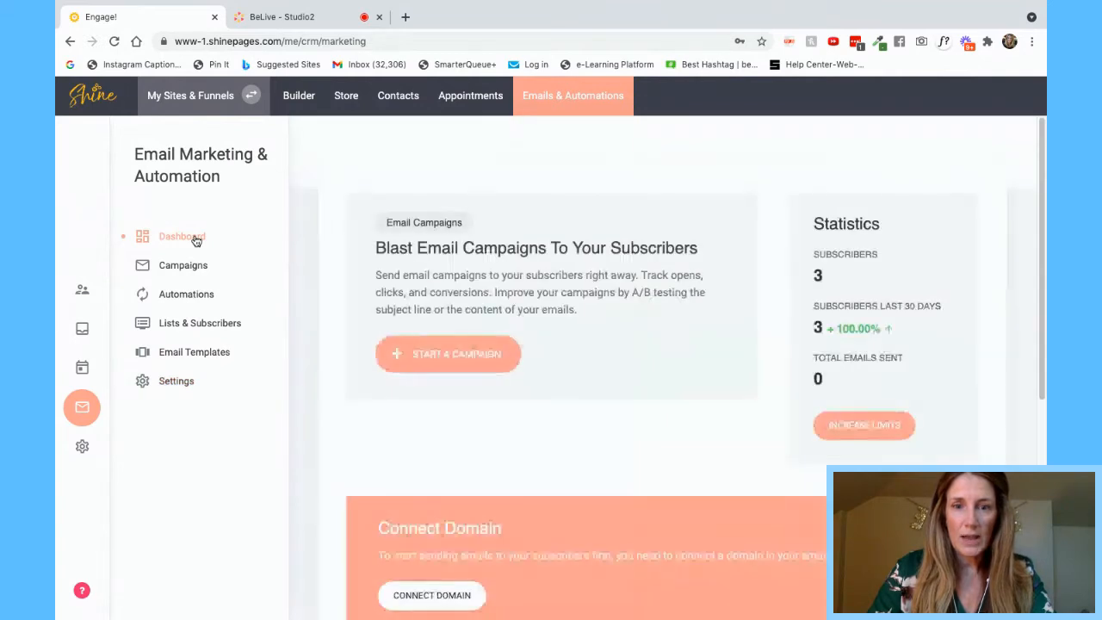
scroll(573, 425, down, 2)
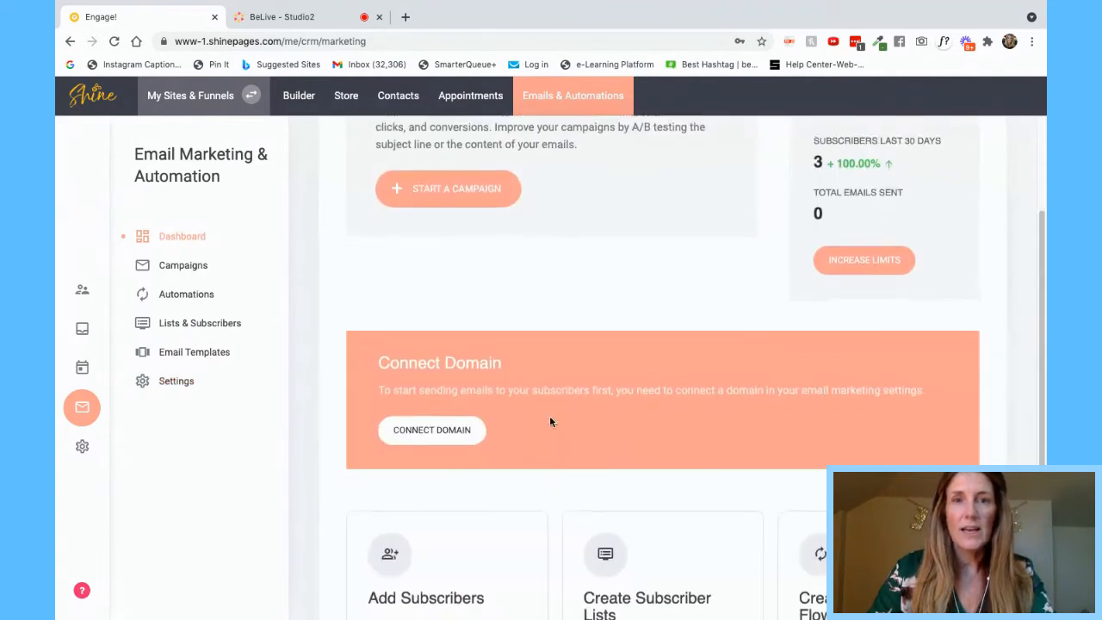
scroll(728, 445, down, 2)
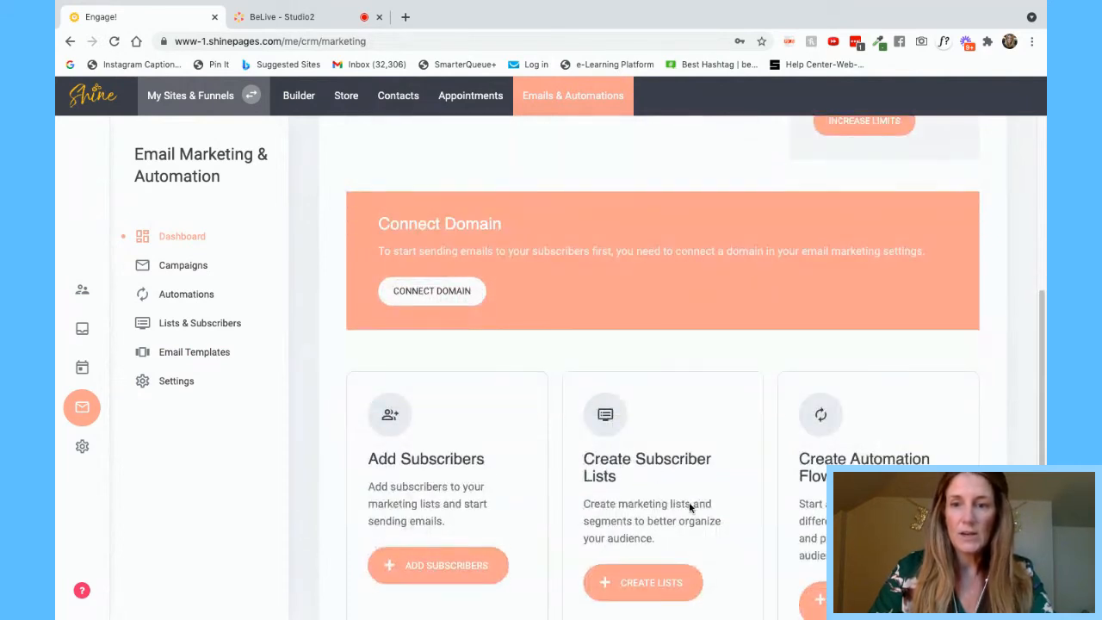
scroll(663, 370, down, 1)
scroll(662, 370, up, 5)
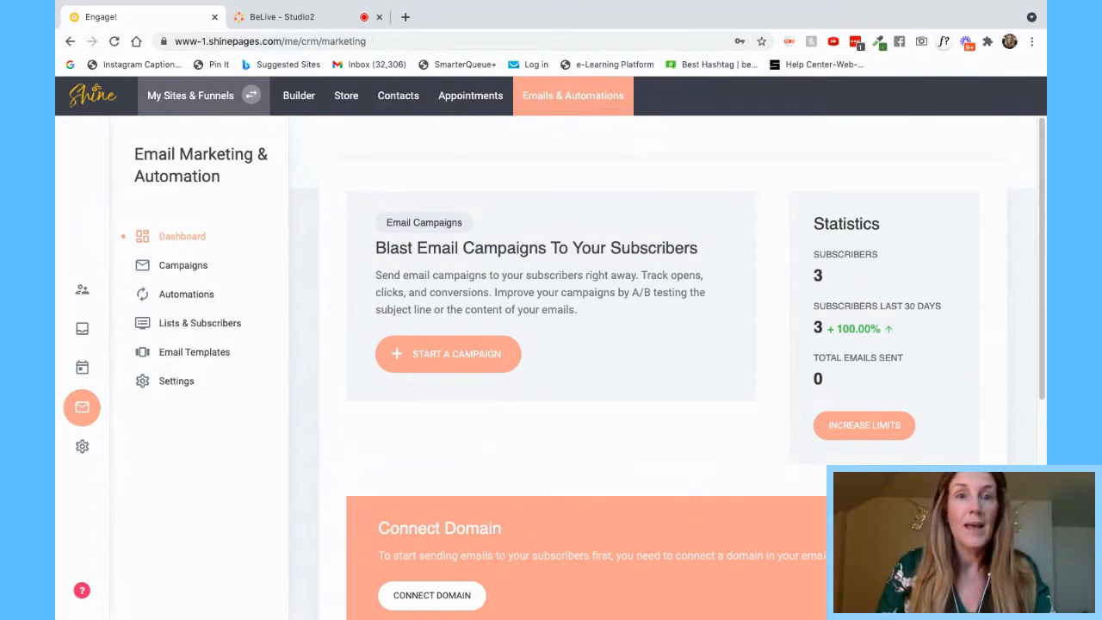
click(304, 102)
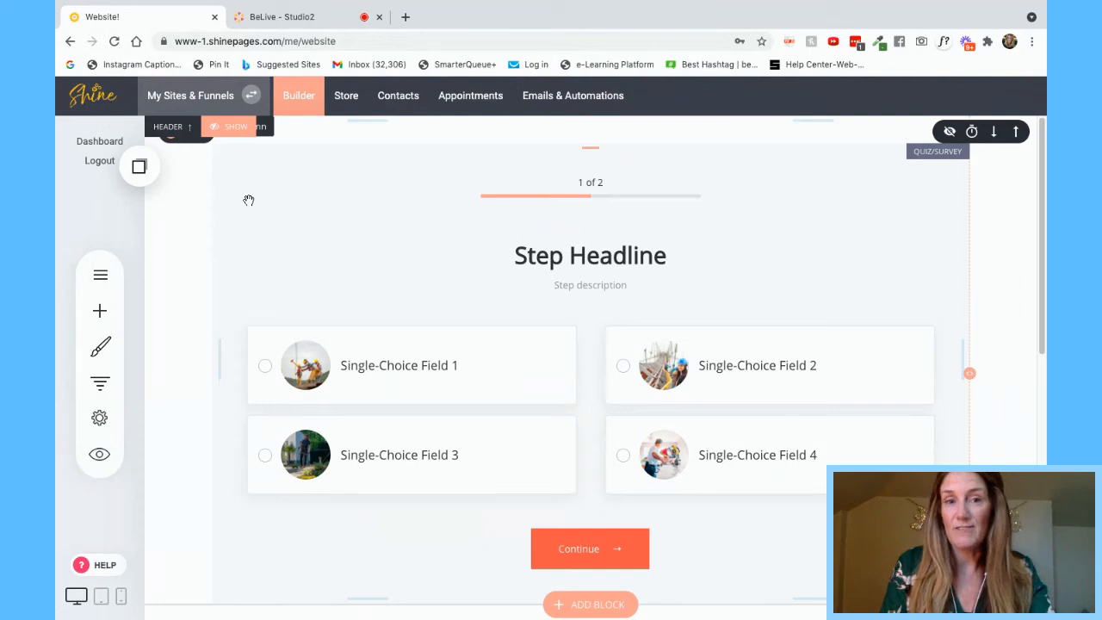
- Glance at the Pages and Add Widget panels, then close them
click(100, 273)
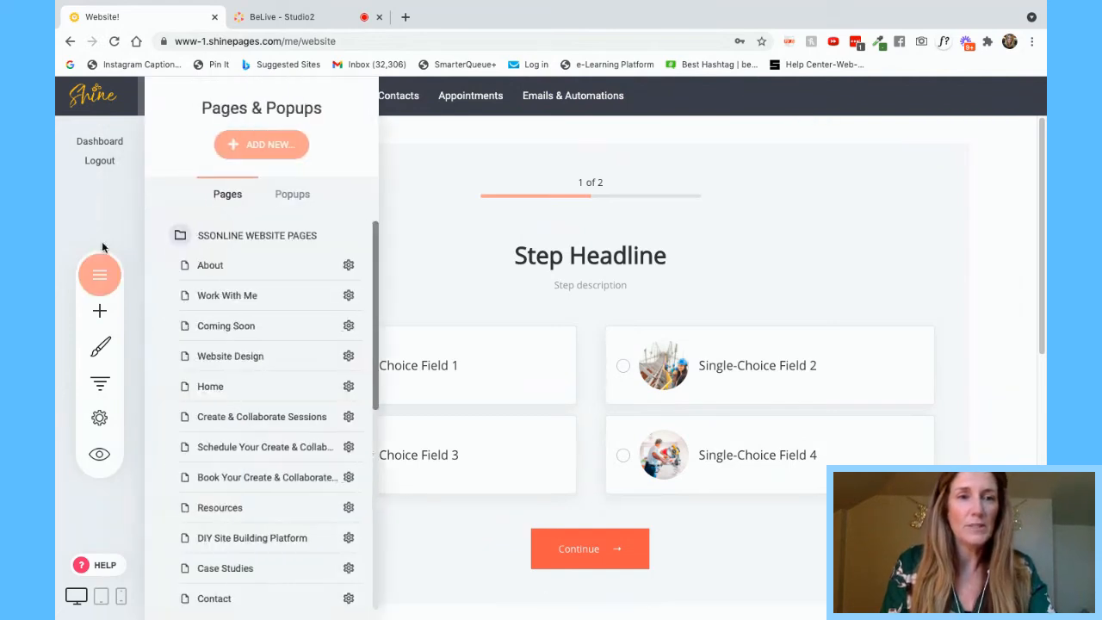
click(100, 313)
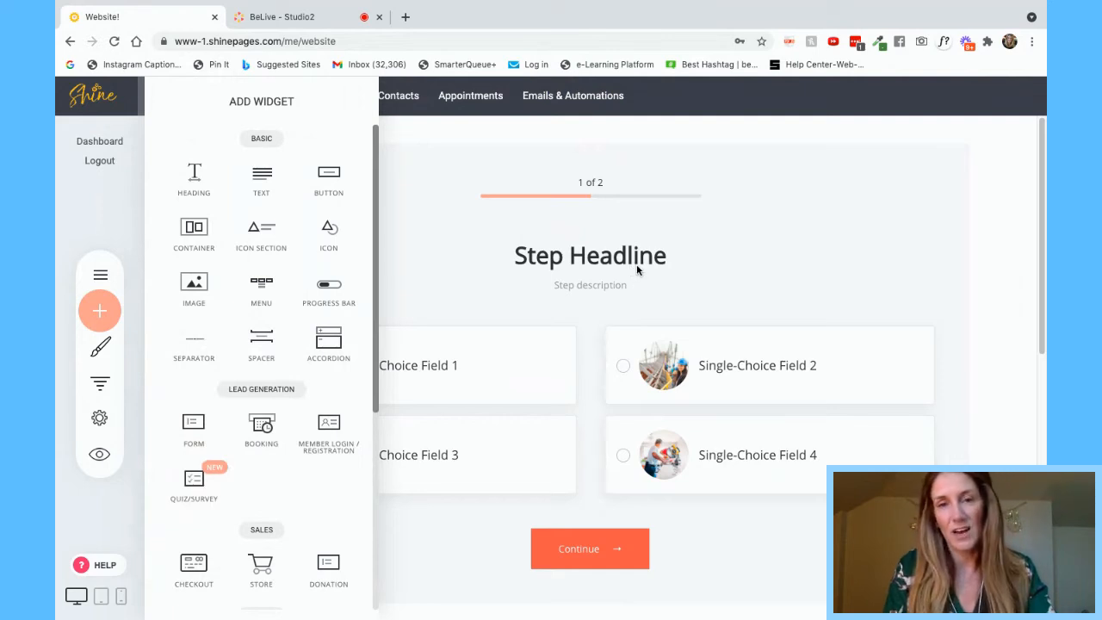
click(473, 277)
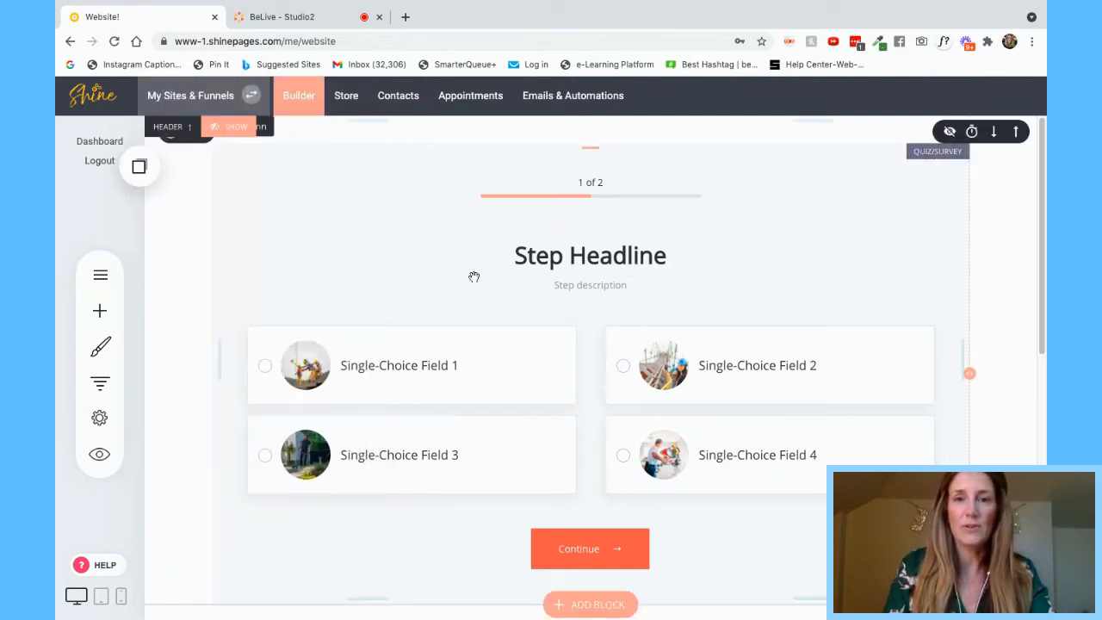
- Switch the quiz block to 2 columns, then back to 1 column
click(427, 257)
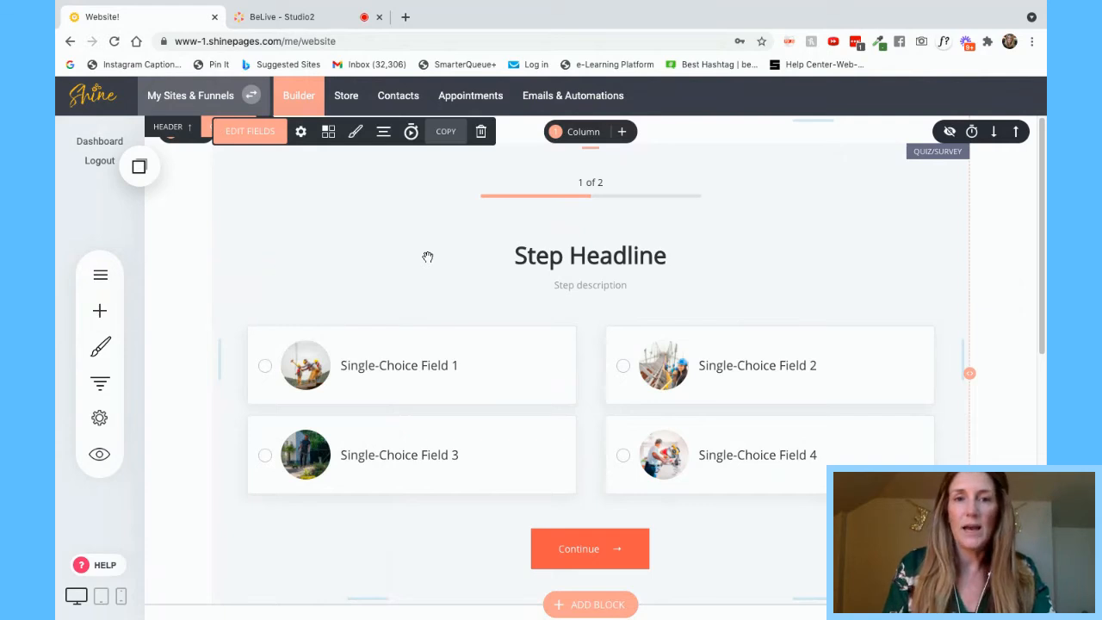
click(589, 135)
click(602, 199)
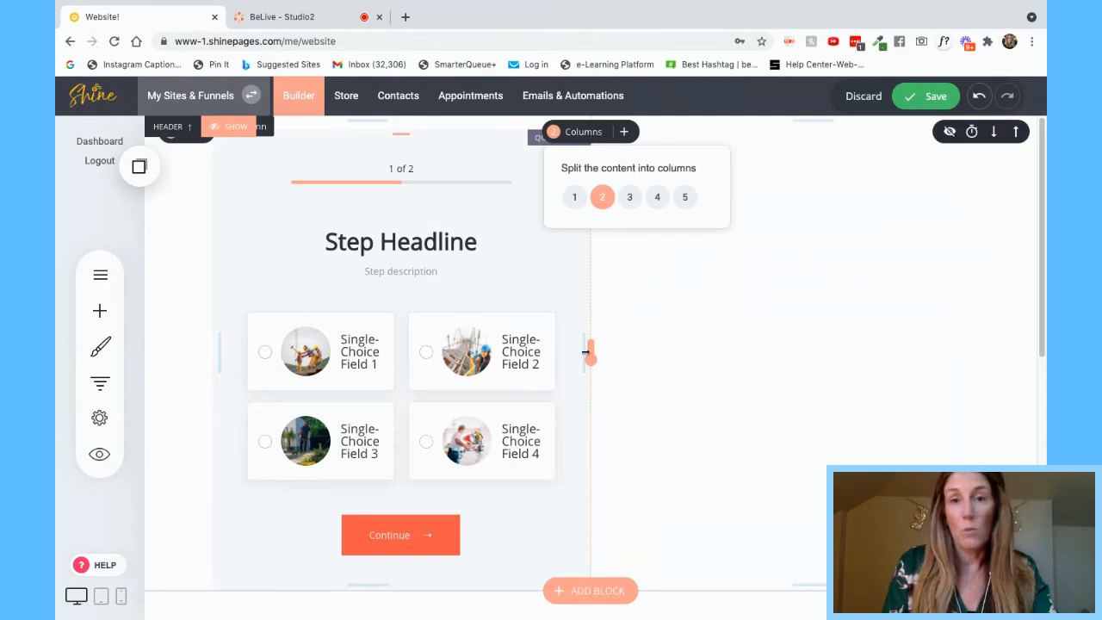
click(575, 198)
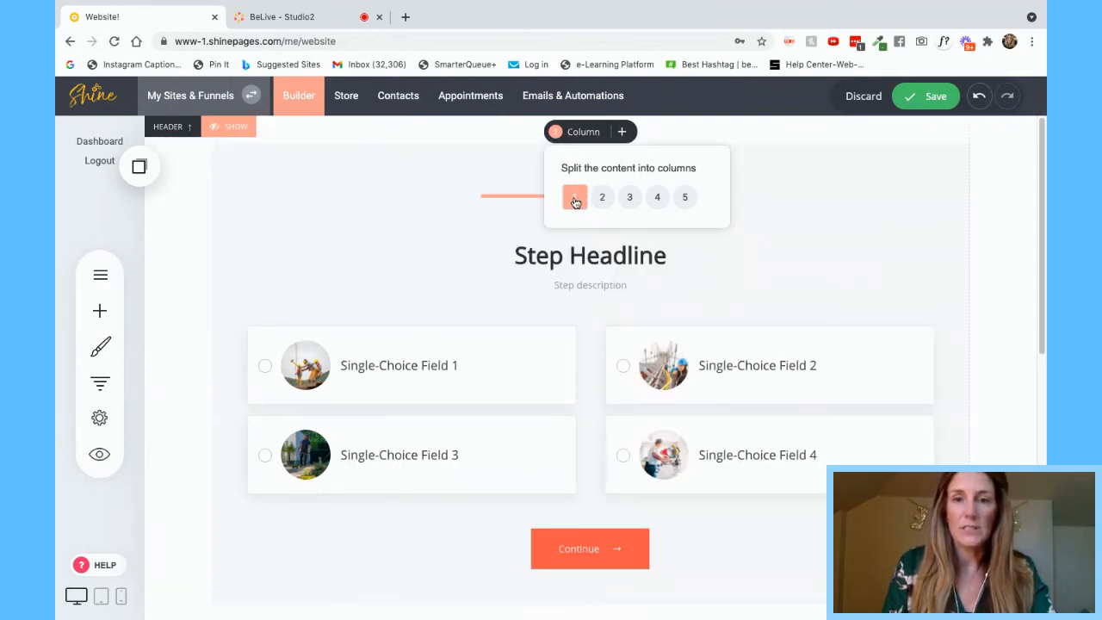
click(772, 259)
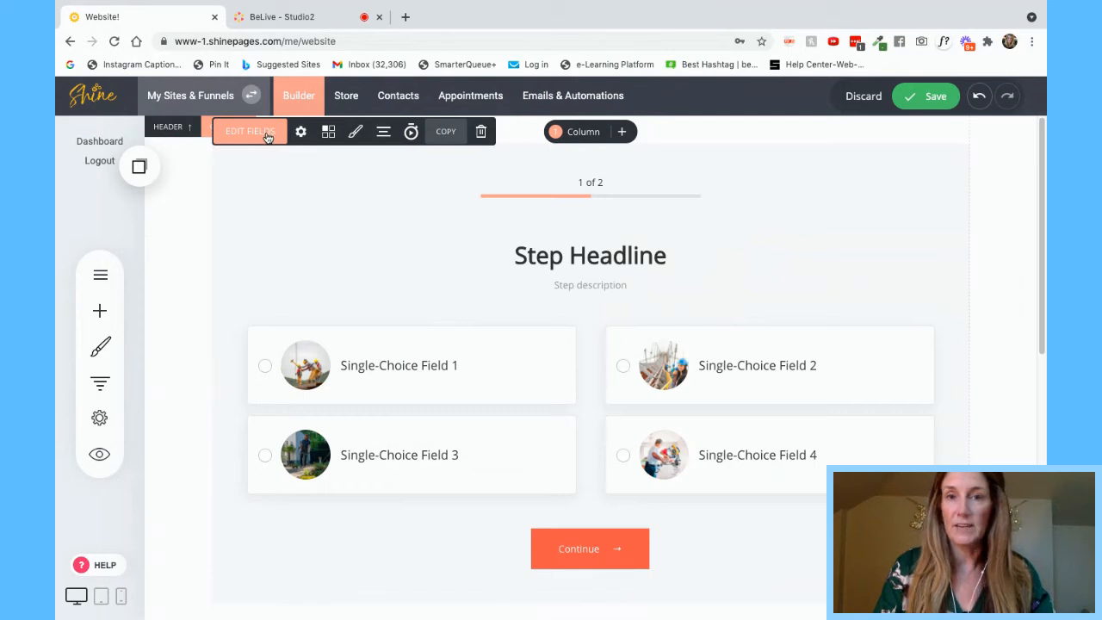
click(267, 134)
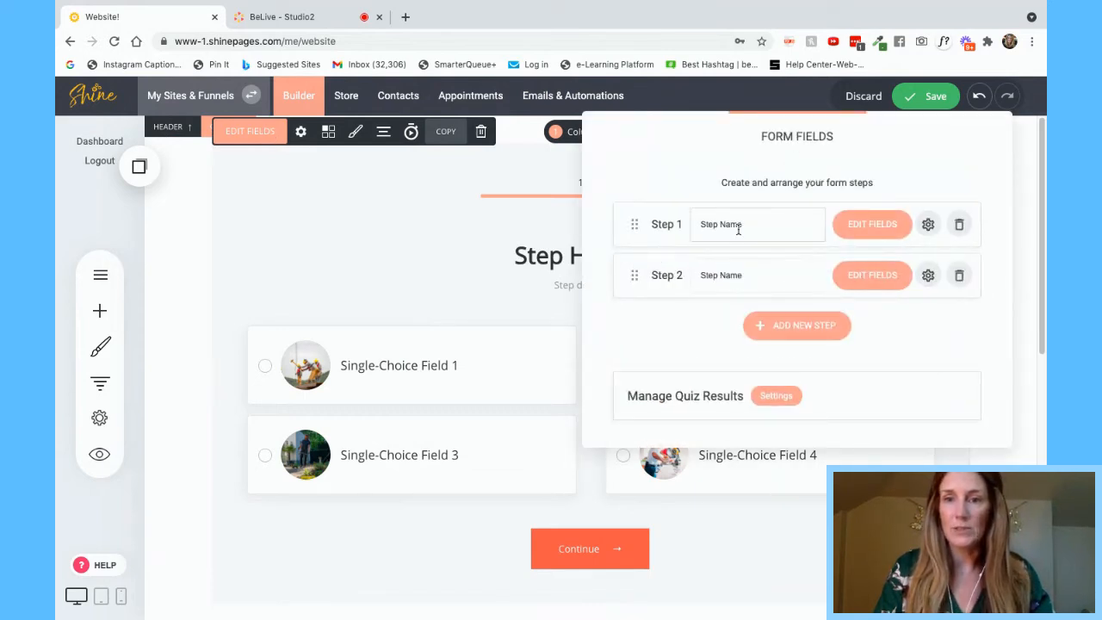
- Reopen the quiz block's Step 1 form fields for editing
click(871, 226)
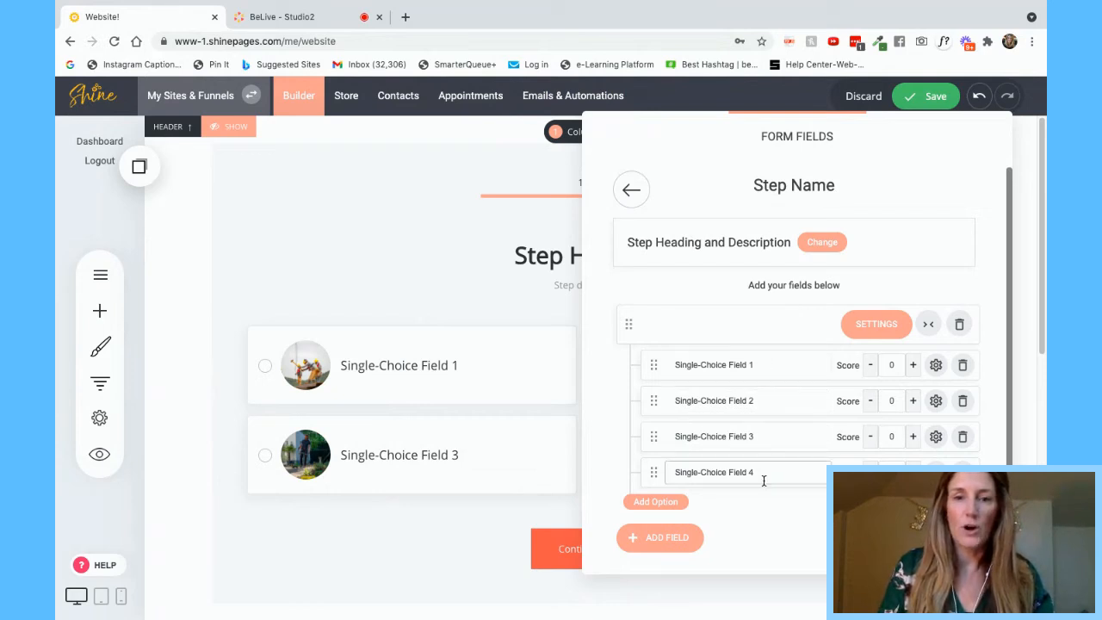
click(490, 319)
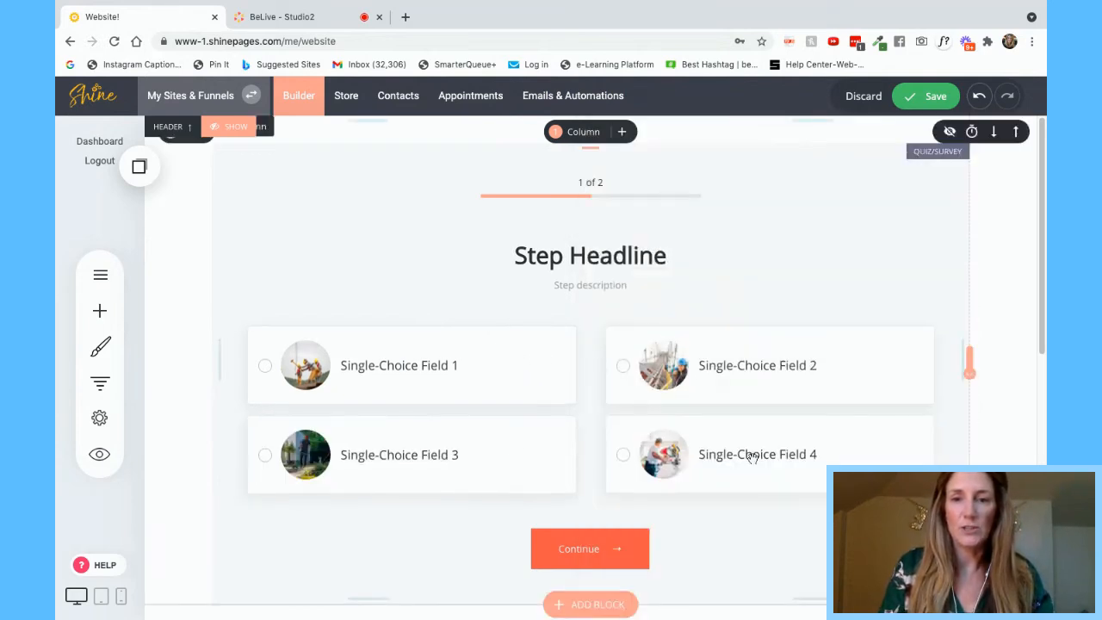
click(415, 280)
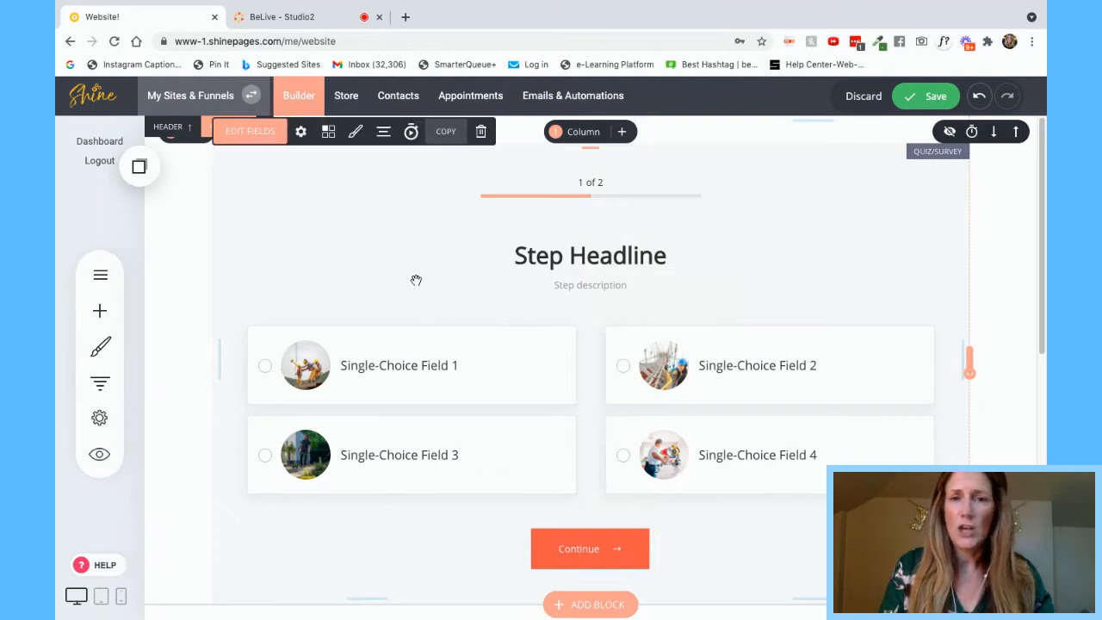
click(249, 130)
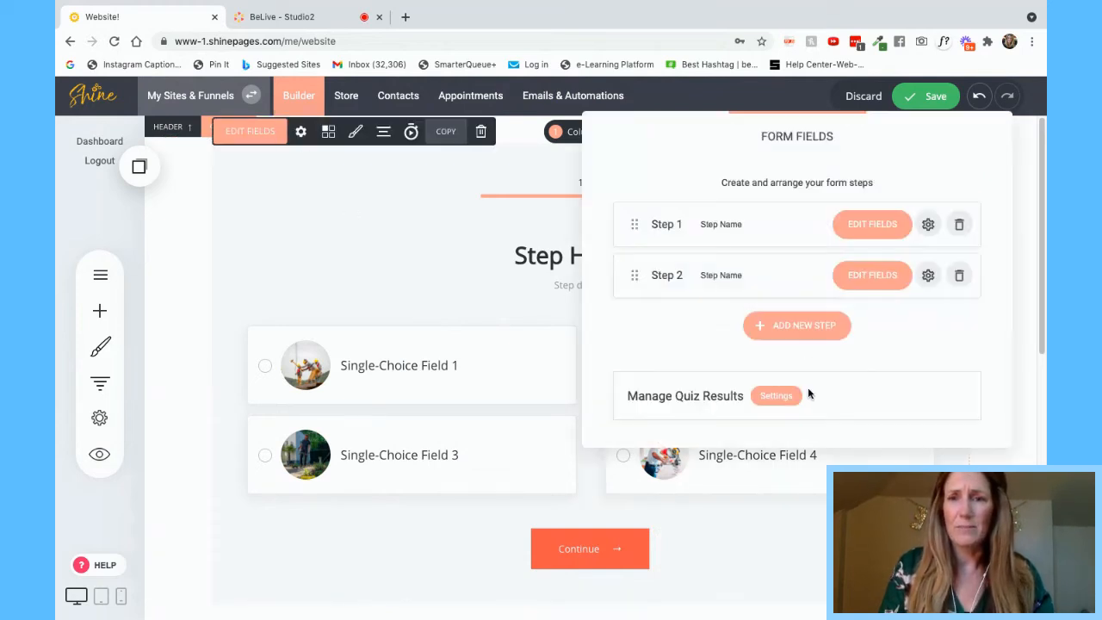
click(878, 223)
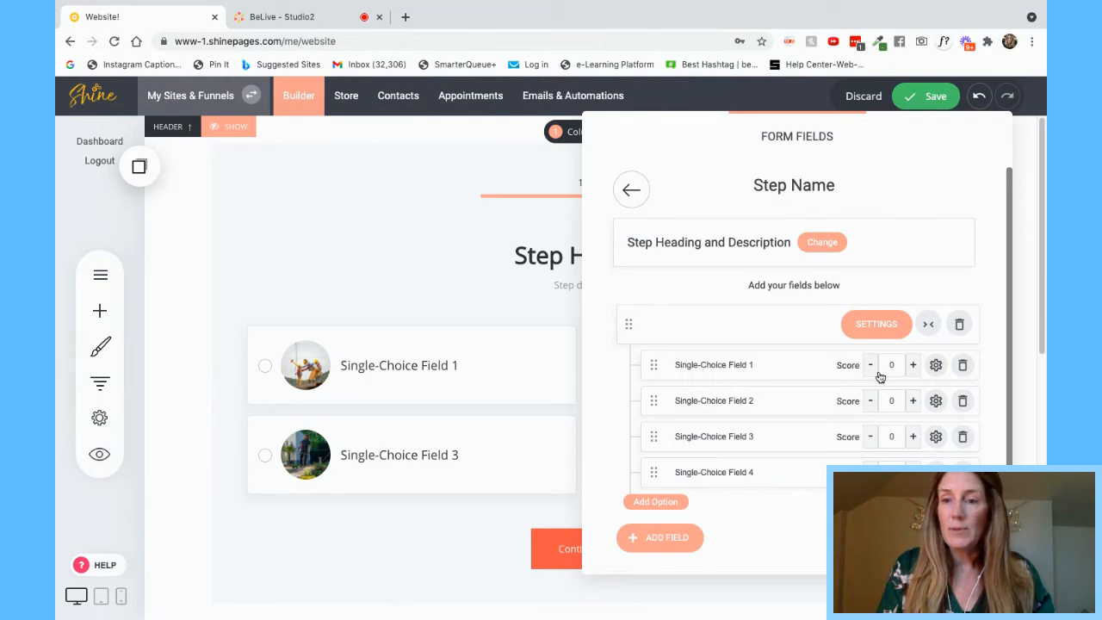
- Rename the first two options 'CHOICE !' and 'CHOICE 2' and open the first option's settings
click(760, 362)
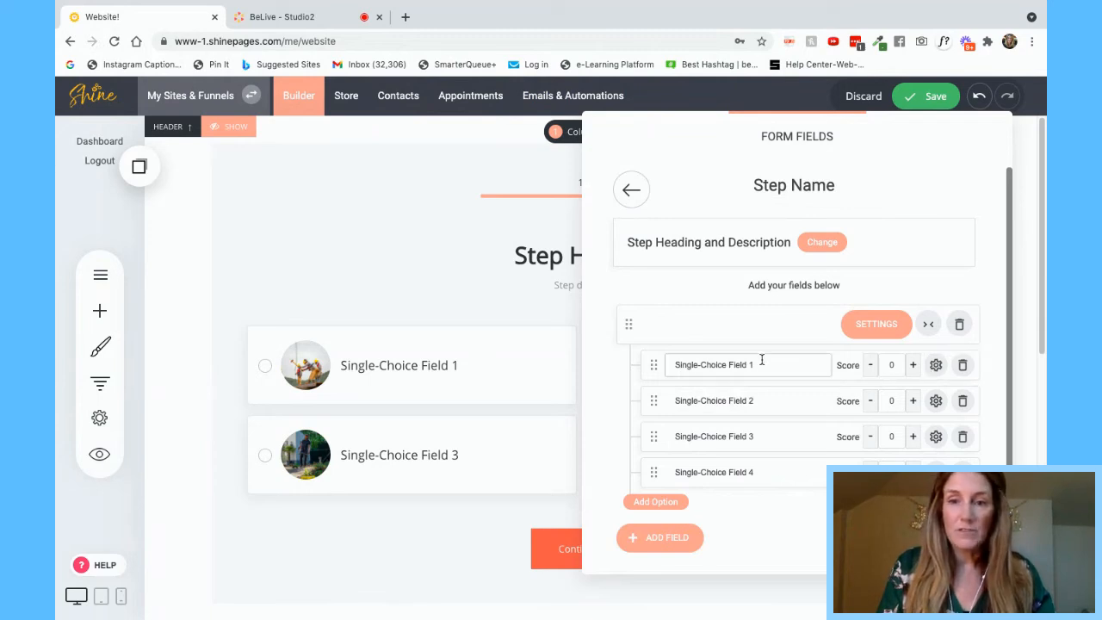
drag(767, 364, 642, 366)
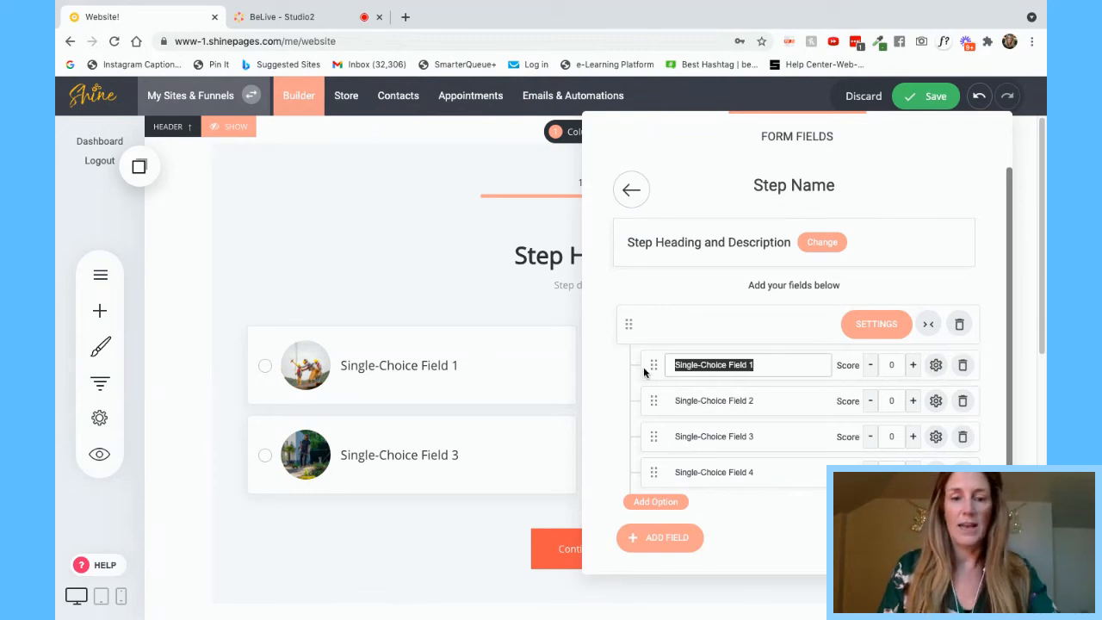
text(CHOICE)
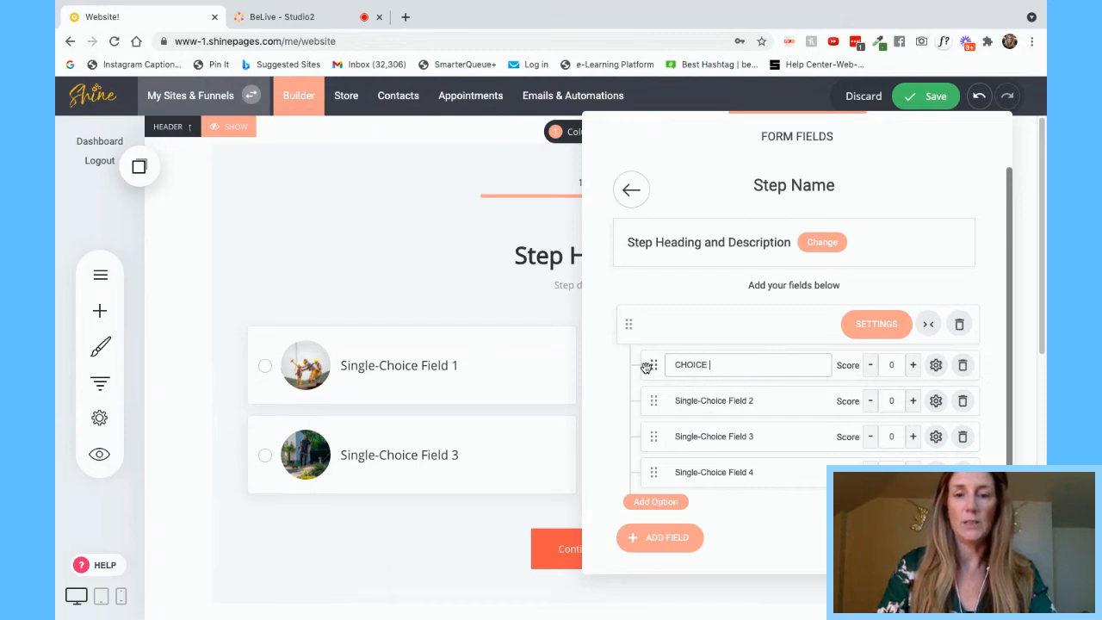
drag(773, 403, 649, 401)
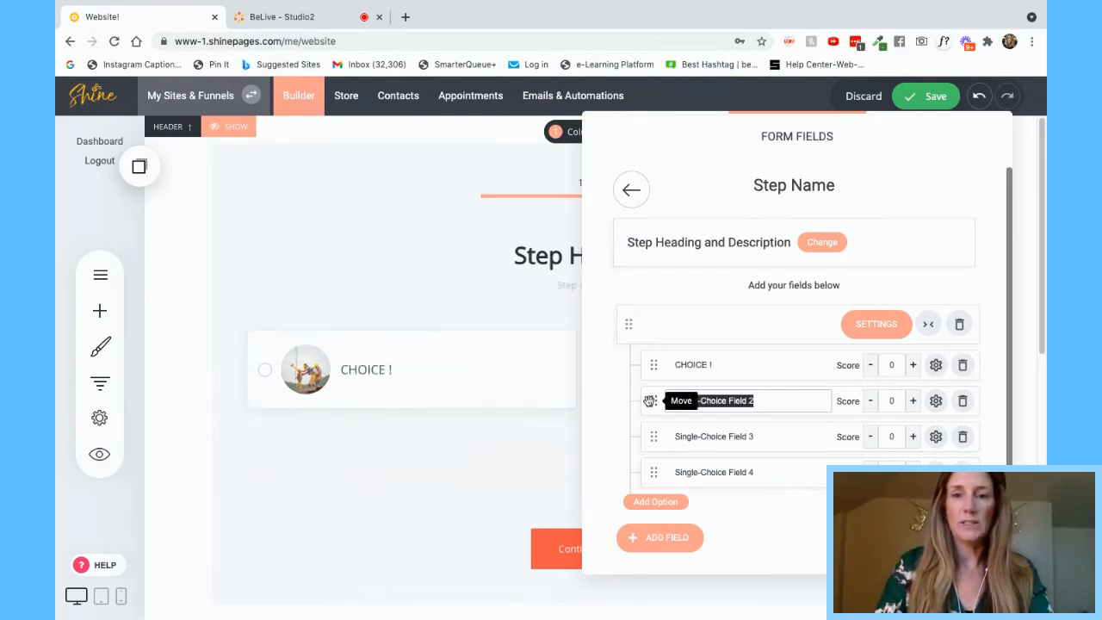
key(BackSpace)
text(C)
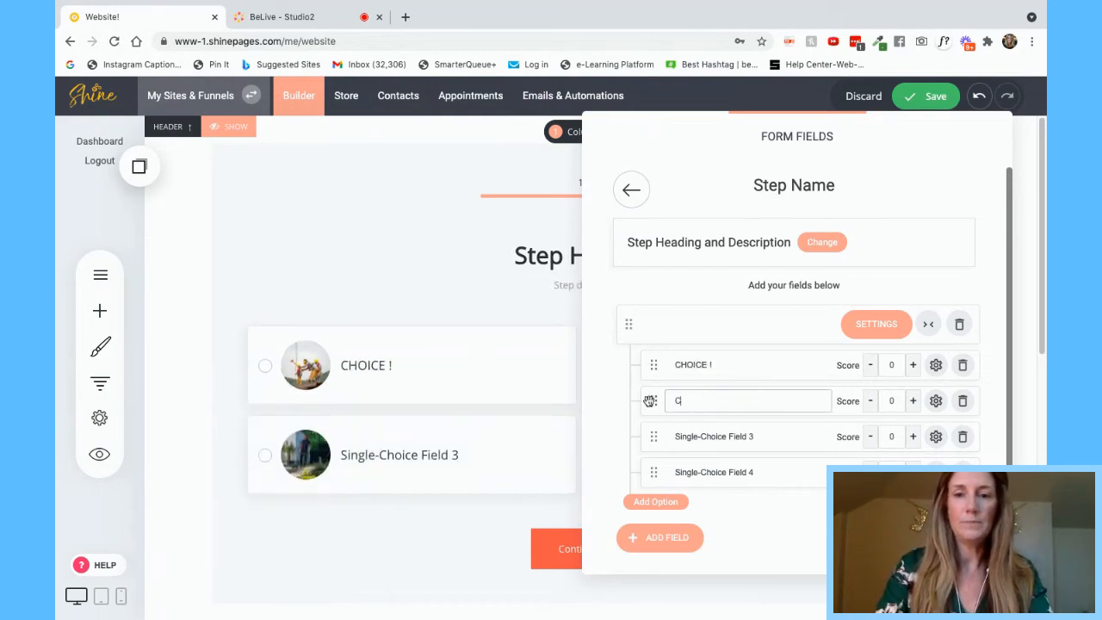
text(HOICE 2)
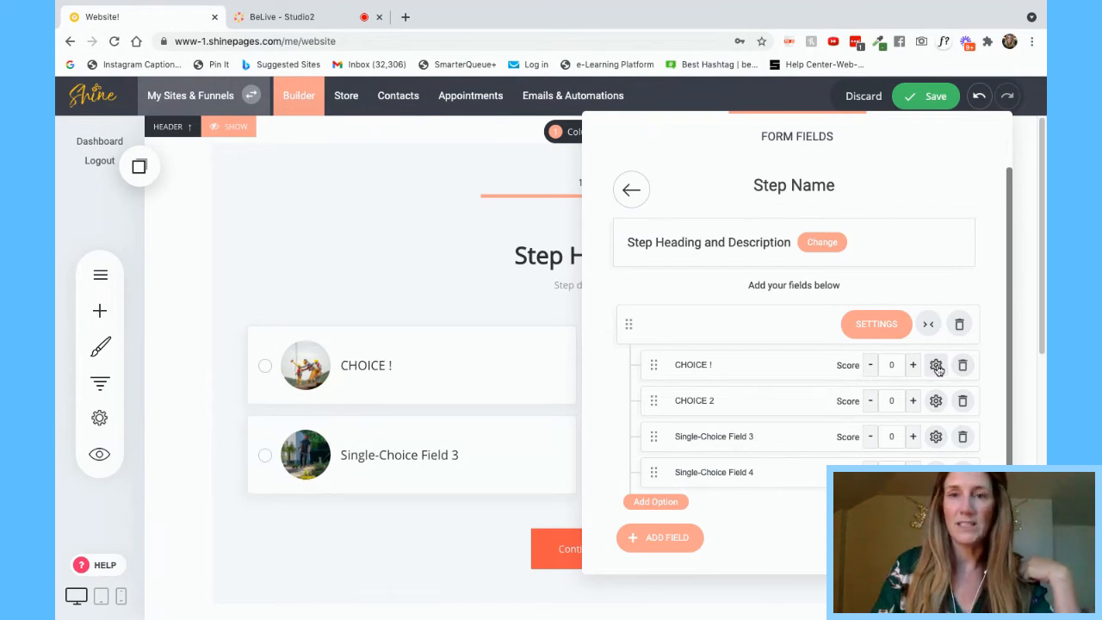
click(936, 364)
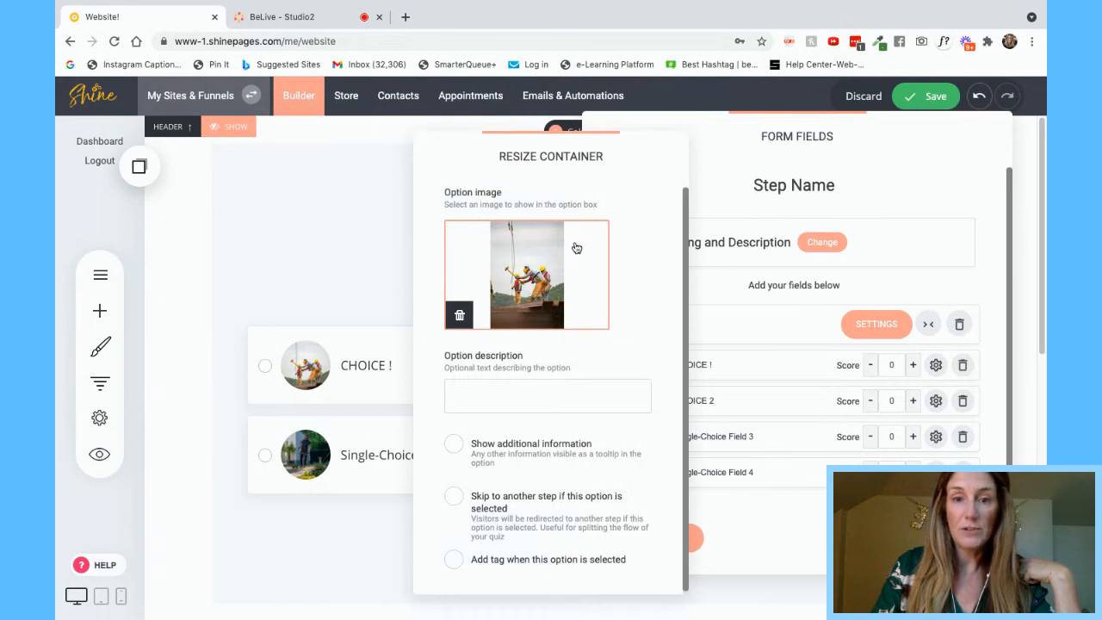
- Close the CHOICE ! option settings, returning to Step 1's four-option field list
scroll(560, 419, down, 1)
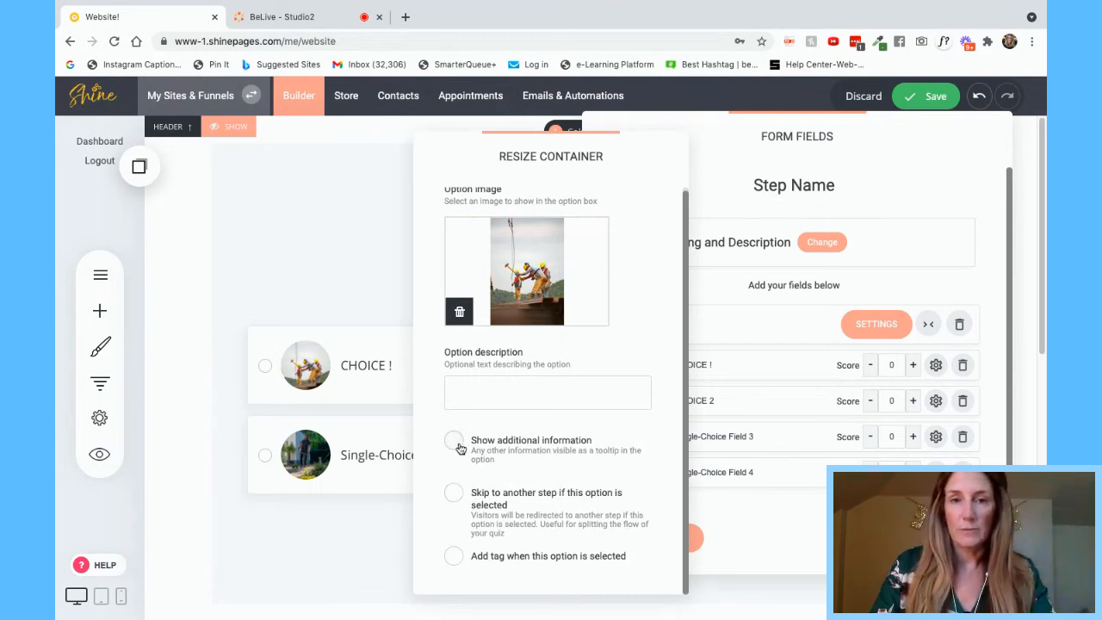
click(761, 376)
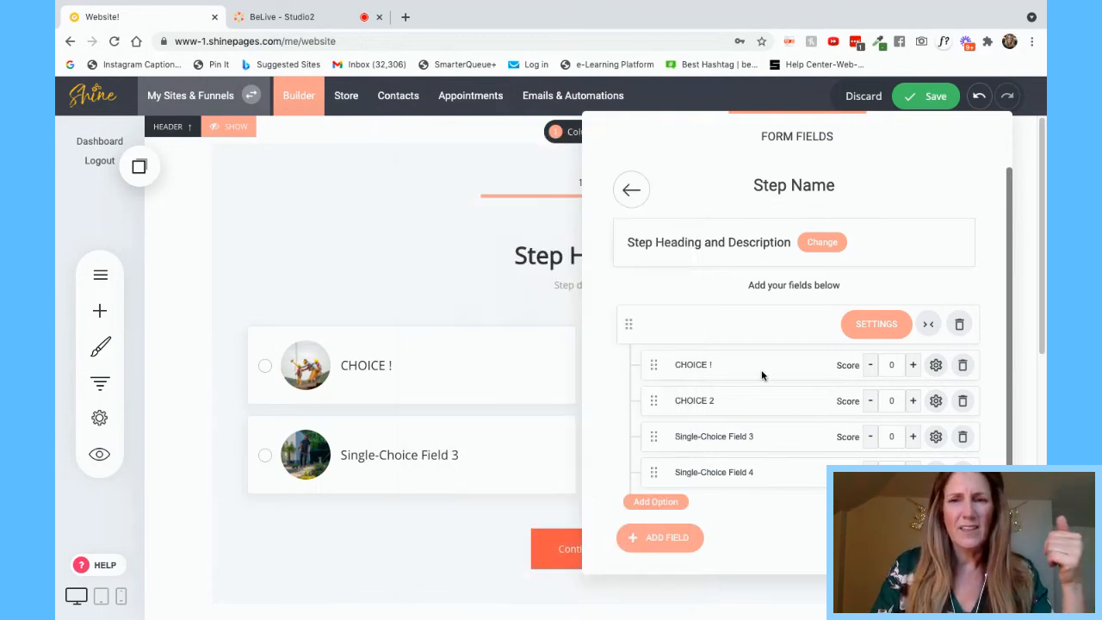
click(936, 365)
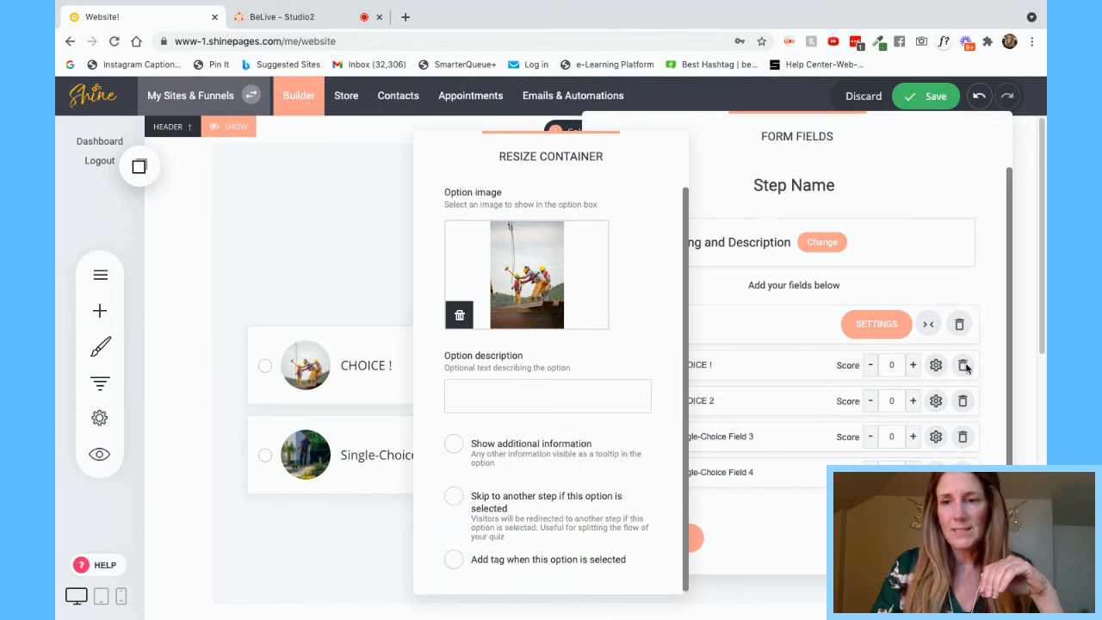
click(807, 372)
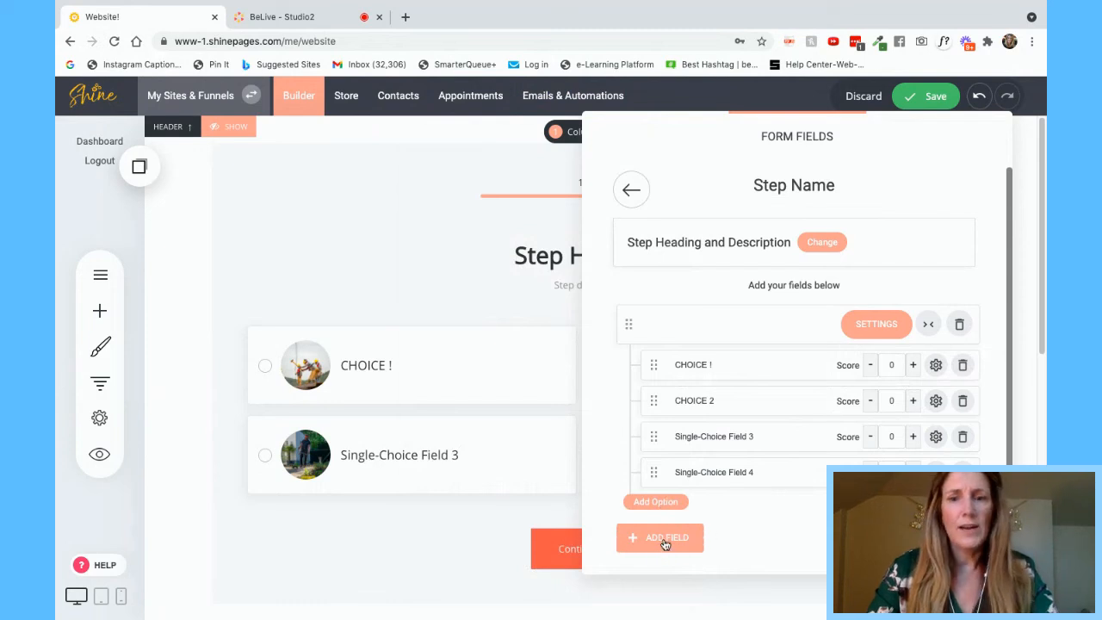
- Set the choice field's Image Style to Fit in a square with 3 options per row
click(889, 323)
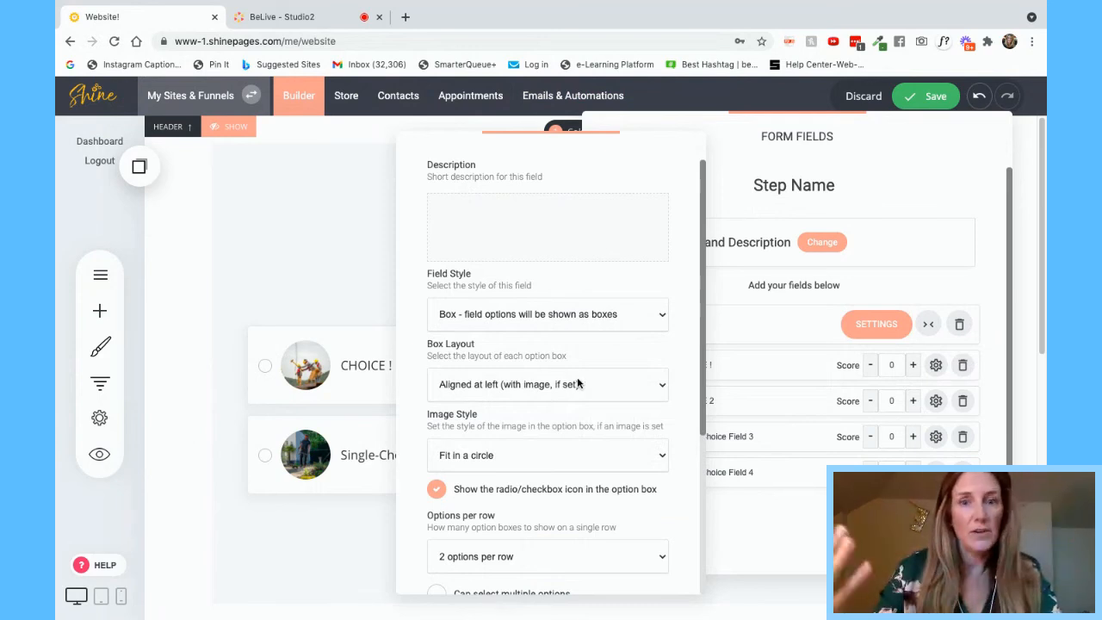
click(487, 454)
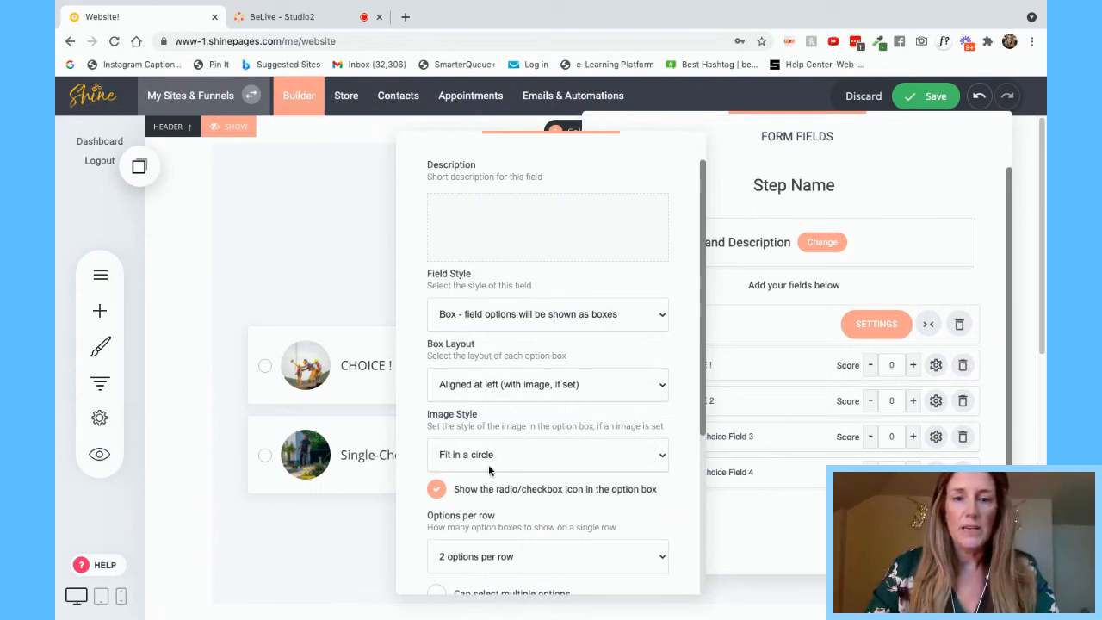
click(490, 471)
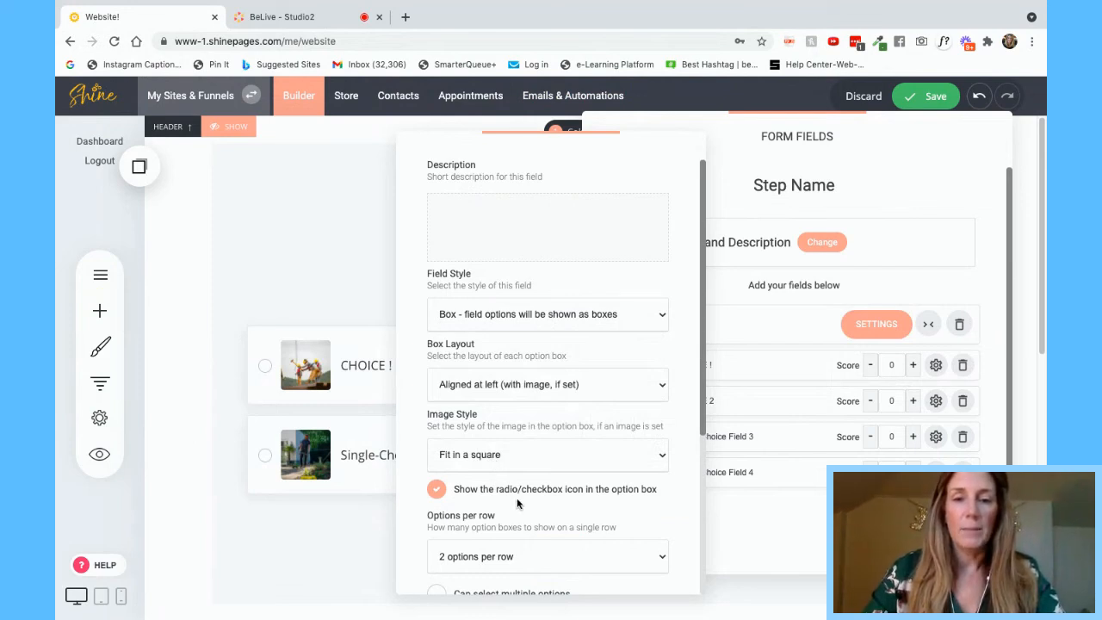
scroll(516, 504, down, 2)
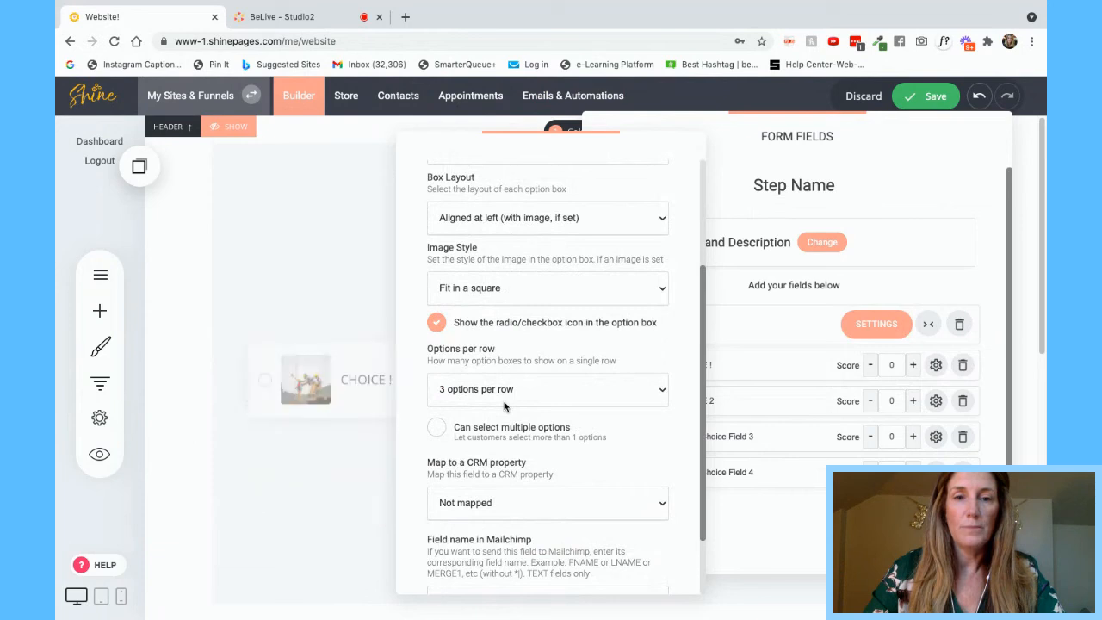
click(341, 274)
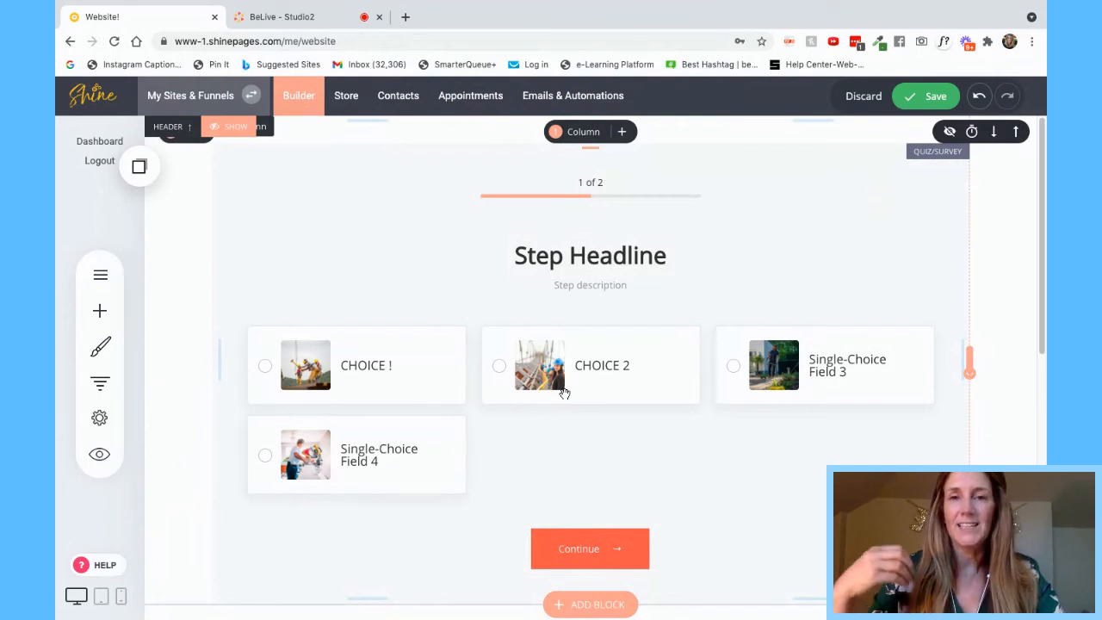
click(472, 278)
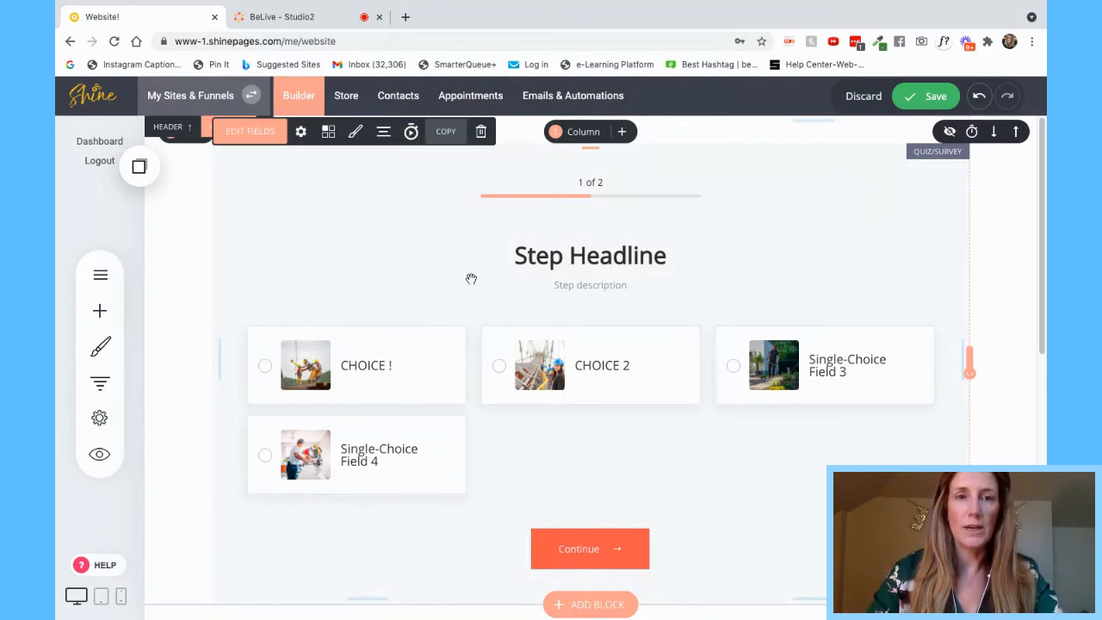
click(258, 134)
click(279, 185)
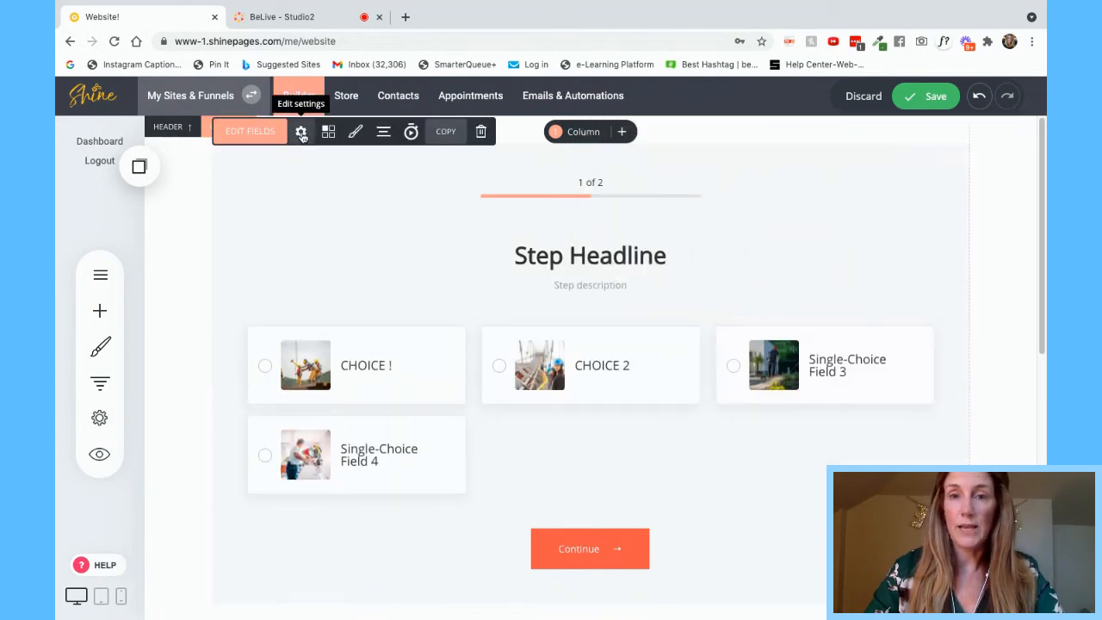
click(302, 132)
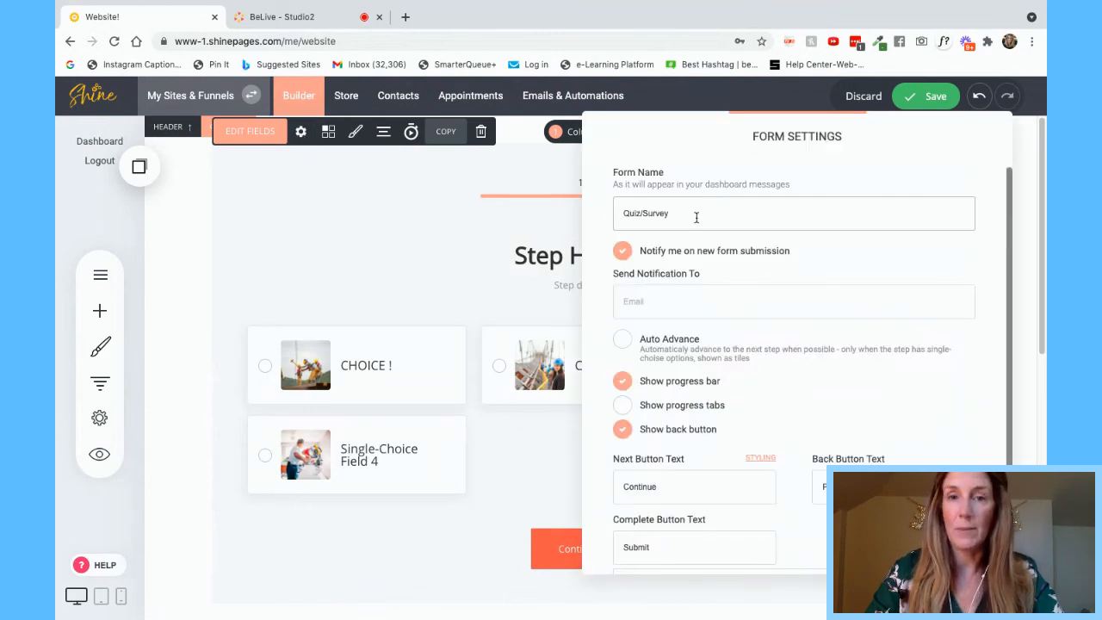
click(705, 301)
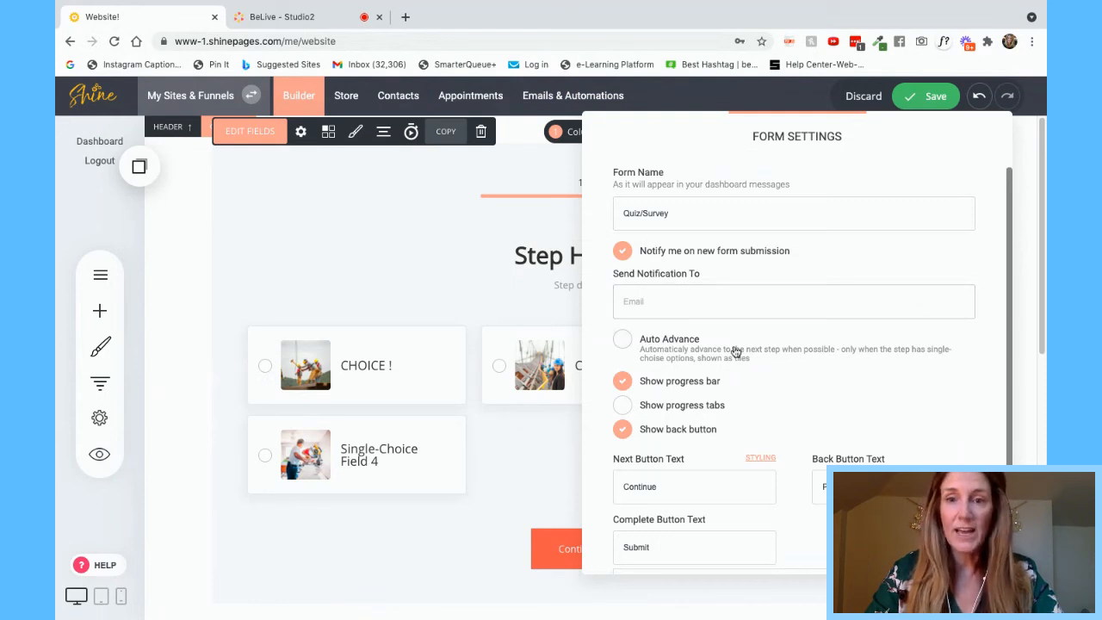
scroll(682, 376, down, 1)
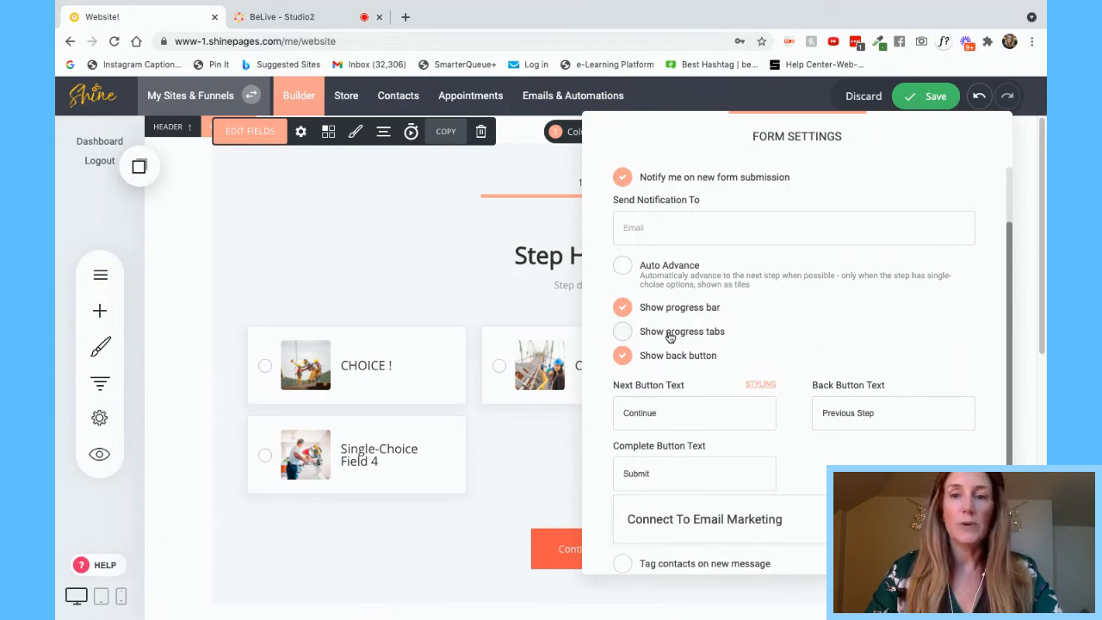
scroll(641, 414, down, 1)
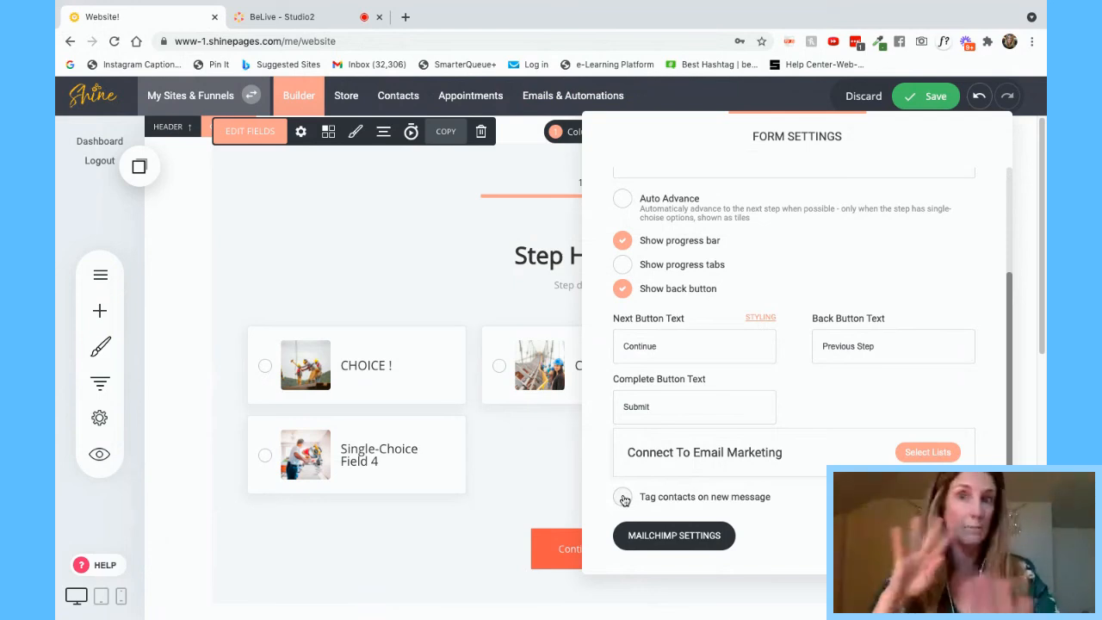
click(541, 305)
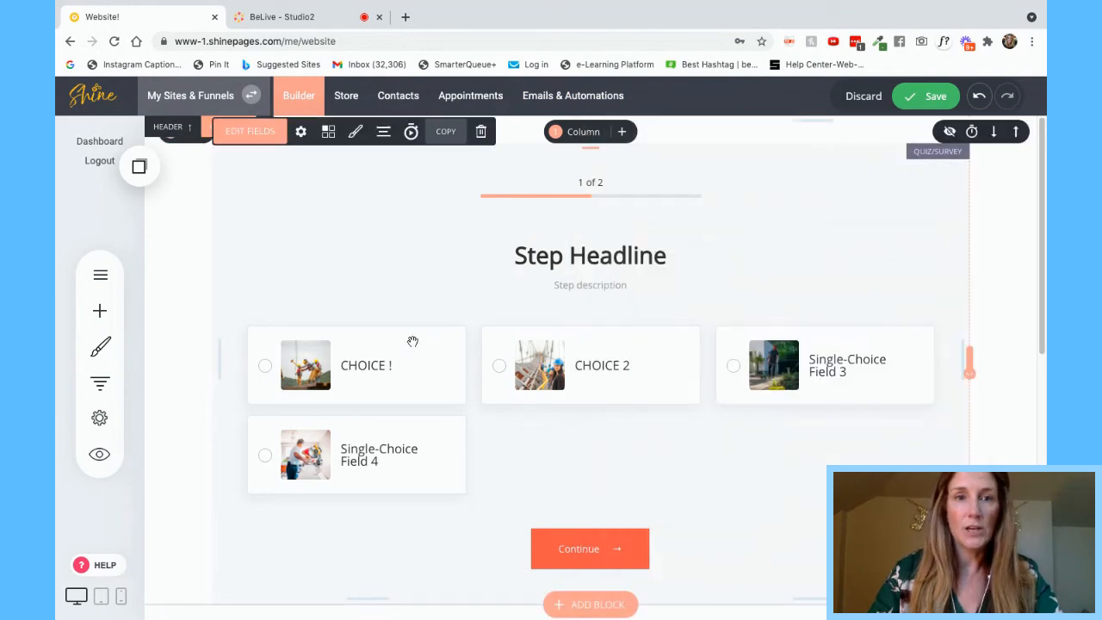
- Open the quiz Results panel and review the 0 to 100 score rule's thank-you message
click(328, 134)
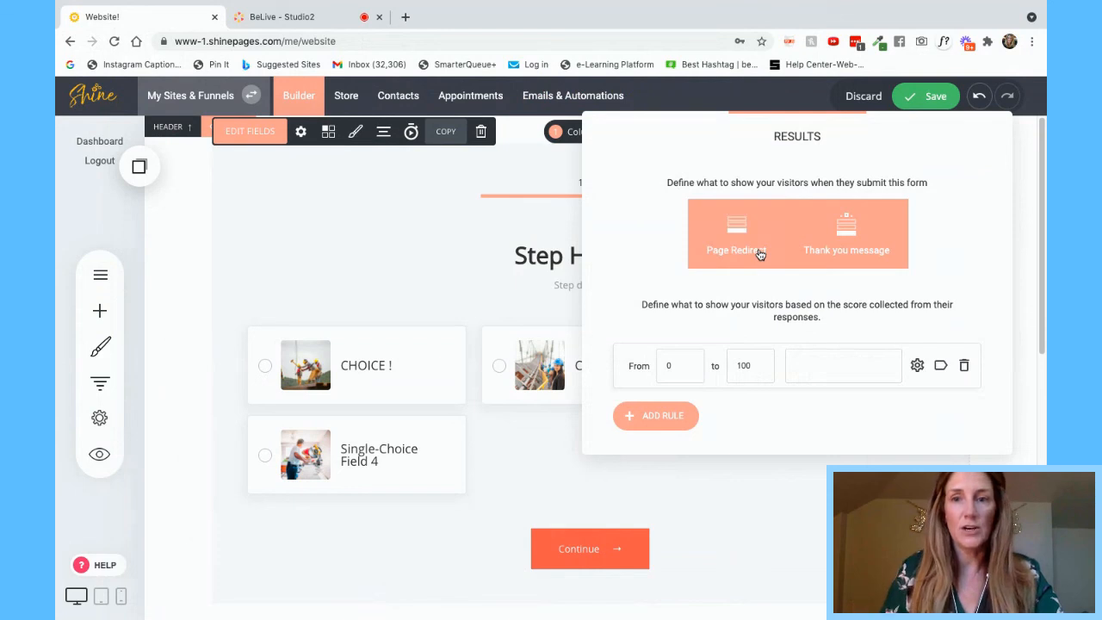
double_click(665, 365)
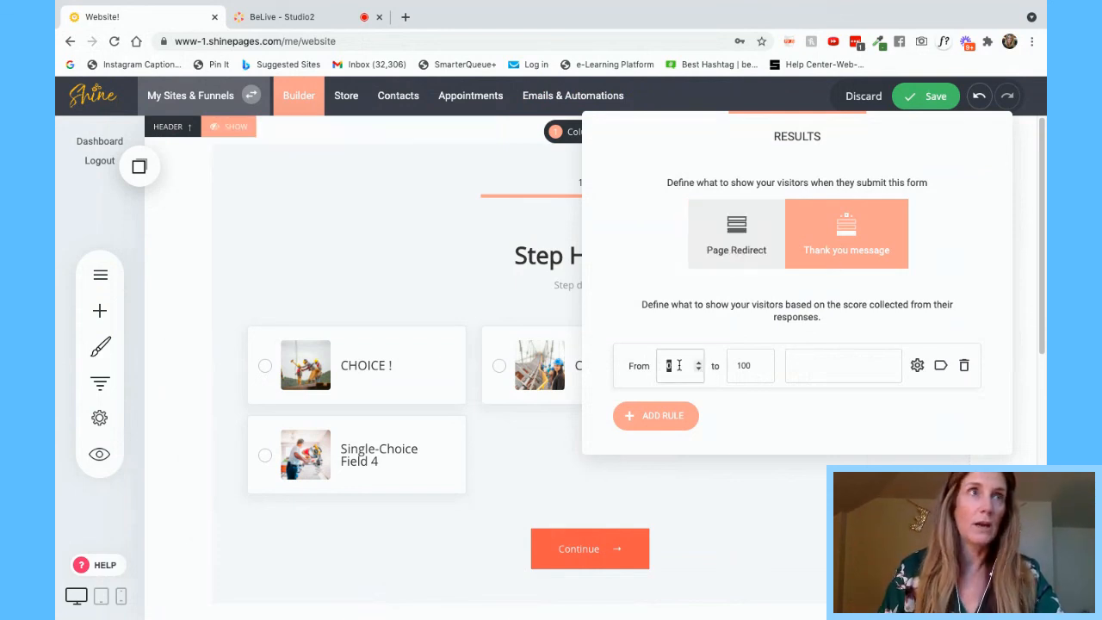
click(836, 365)
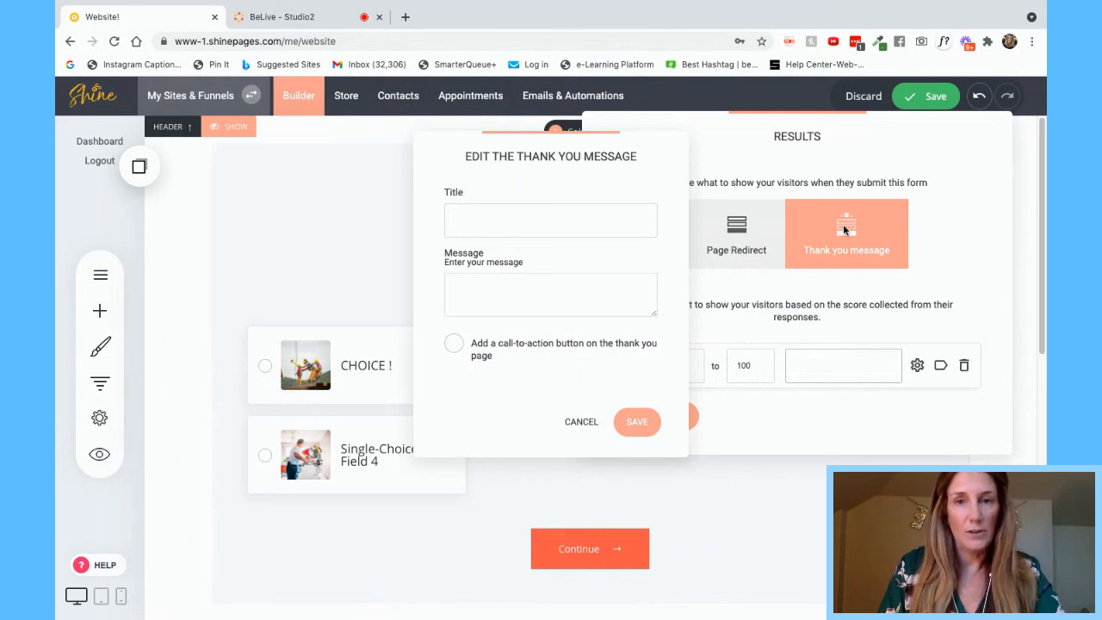
click(740, 245)
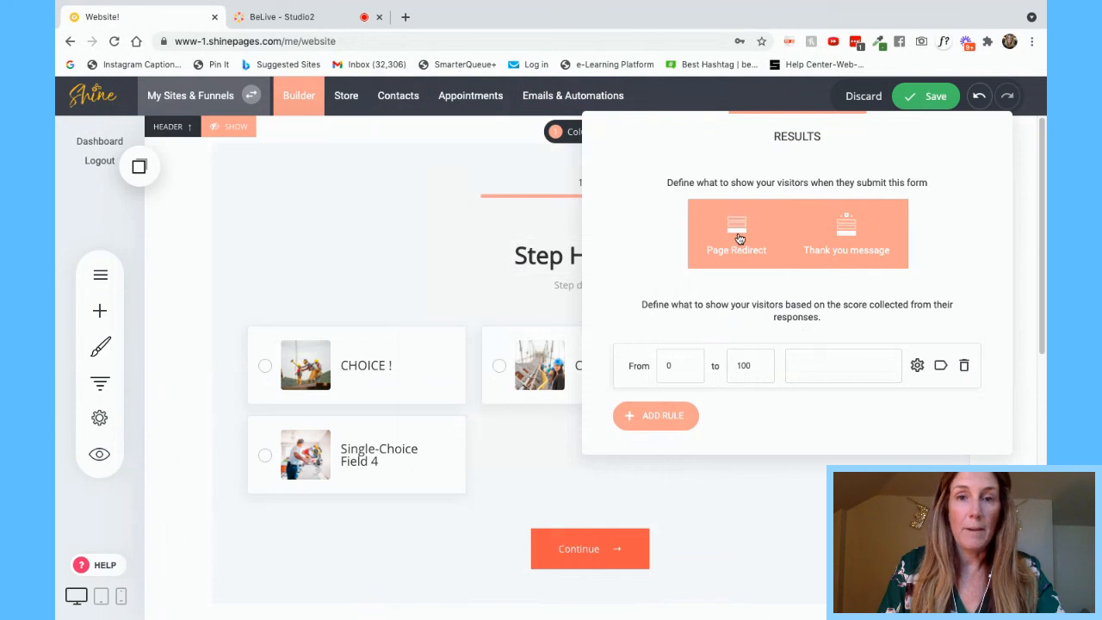
- Make quiz results redirect to a page, then stop the broadcast in the BeLive Studio tab
click(738, 239)
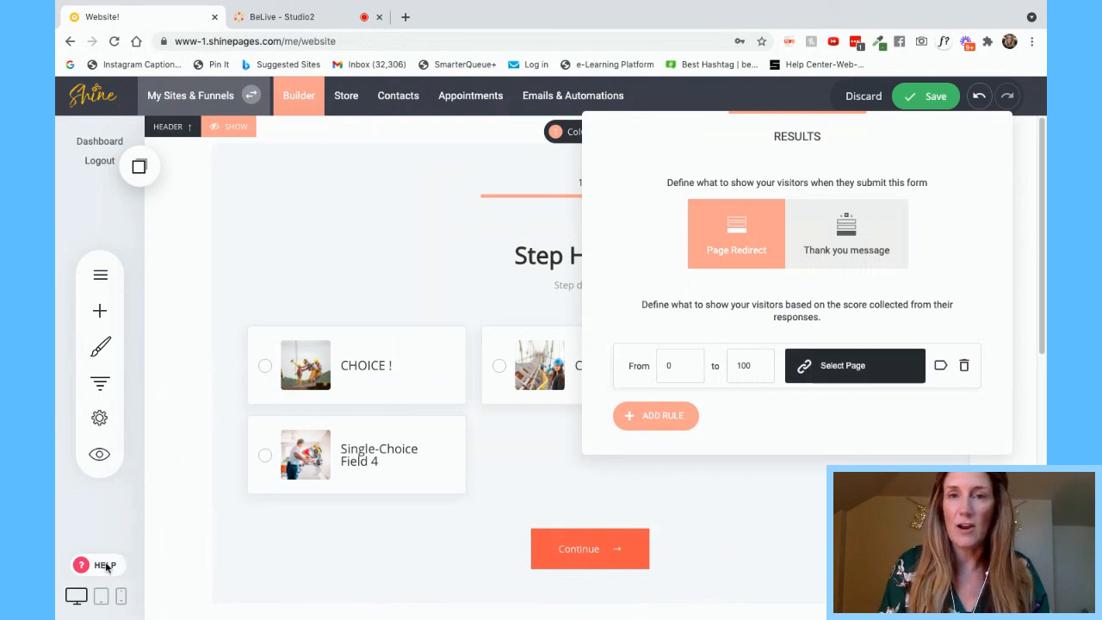
click(368, 265)
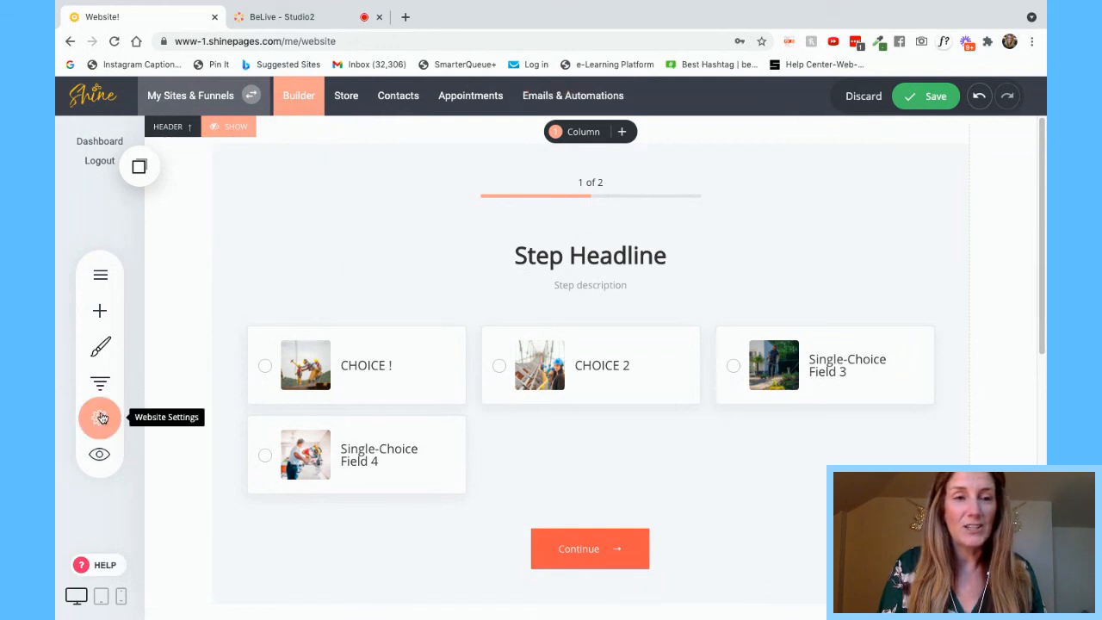
click(99, 315)
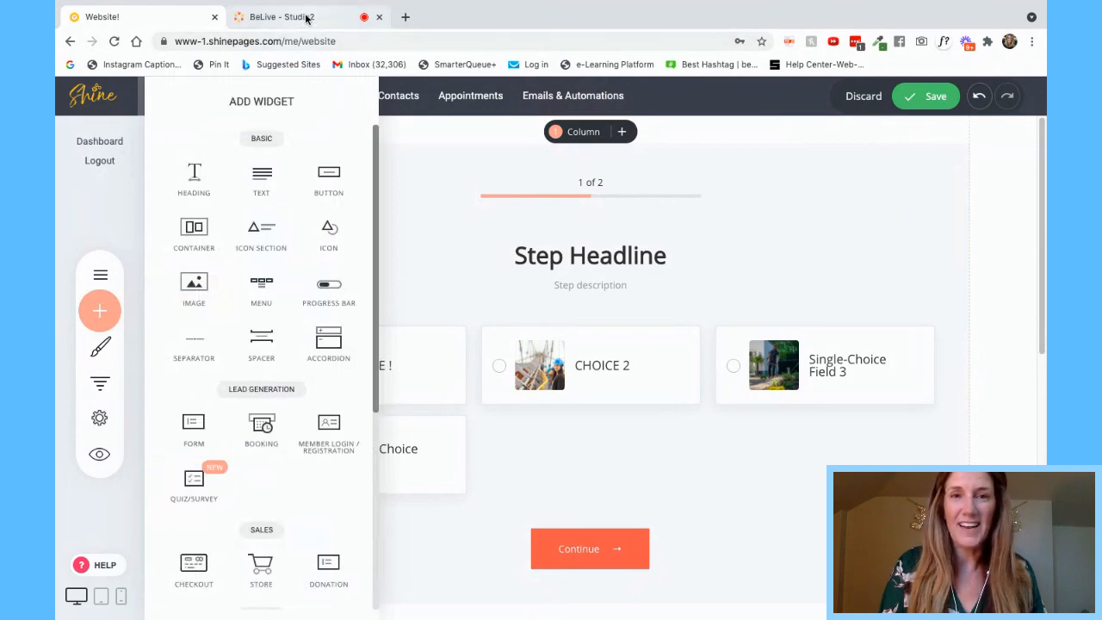
click(271, 16)
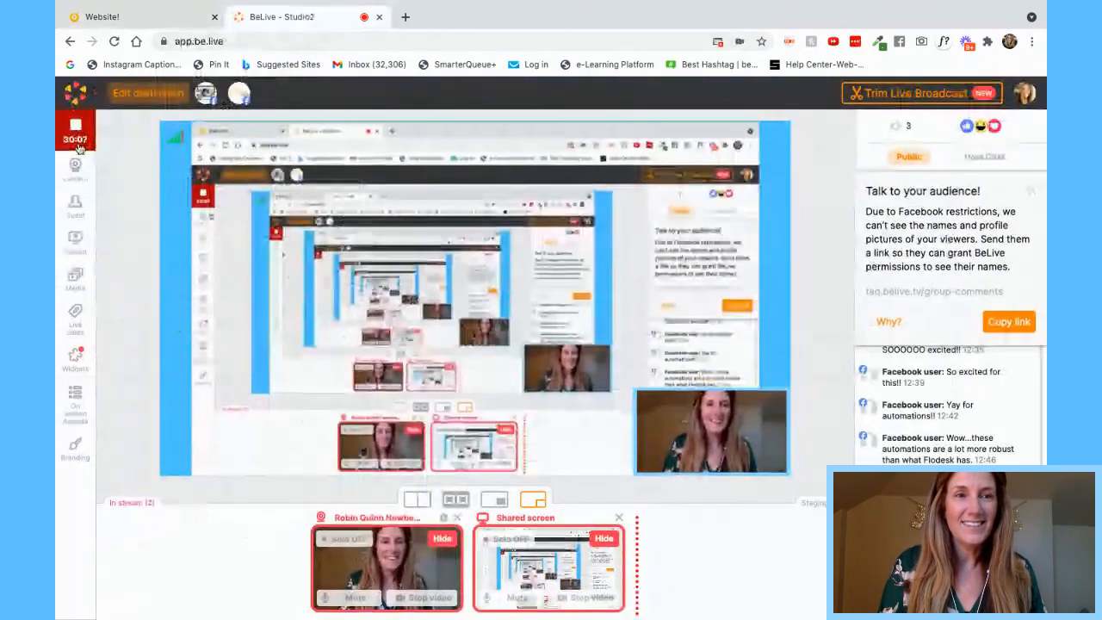
click(129, 130)
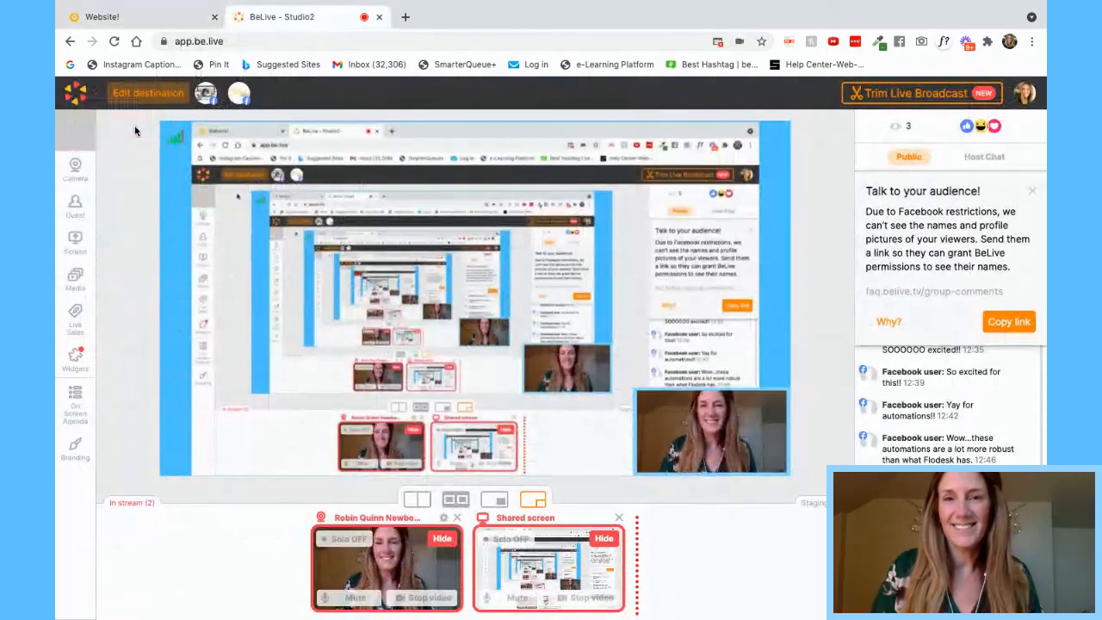